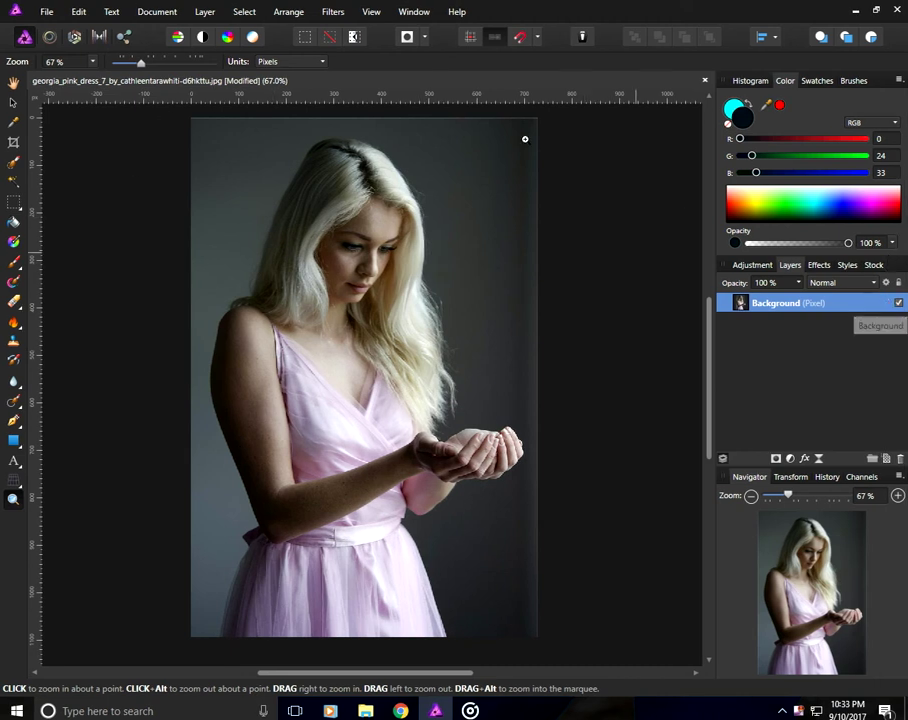
- With the Selection Brush, paint a selection over the woman from her hair down to her skirt
click(10, 170)
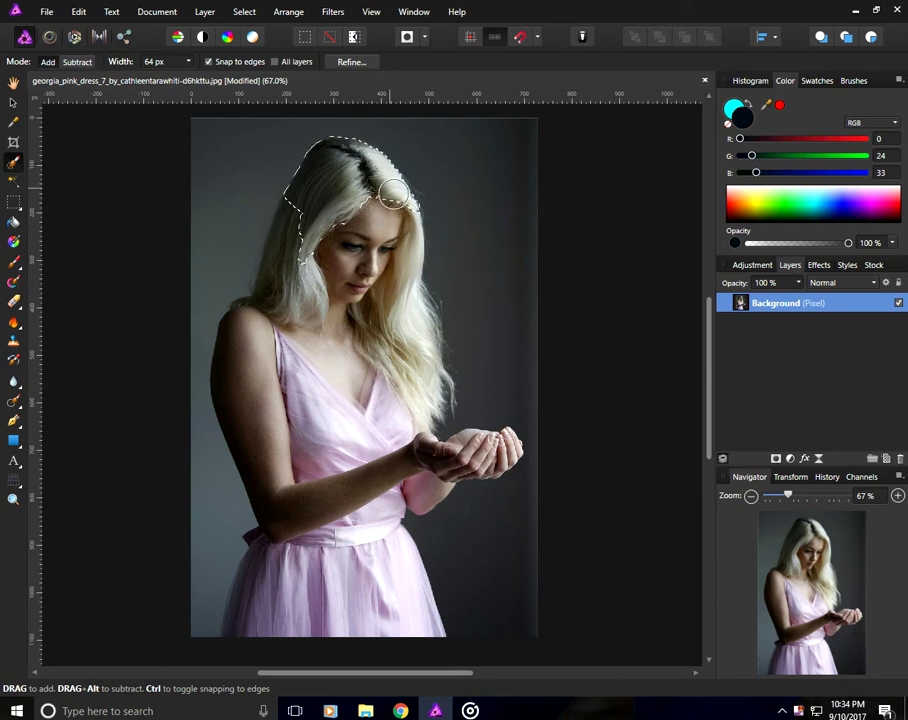
mouse_move(390, 266)
mouse_down()
mouse_move(409, 388)
mouse_move(268, 447)
mouse_move(263, 424)
mouse_move(289, 255)
mouse_up()
mouse_move(304, 590)
mouse_down()
mouse_move(258, 604)
mouse_move(265, 564)
mouse_move(265, 606)
mouse_move(252, 600)
mouse_move(246, 647)
mouse_move(407, 616)
mouse_move(396, 507)
mouse_move(450, 463)
mouse_move(473, 457)
mouse_move(452, 463)
mouse_up()
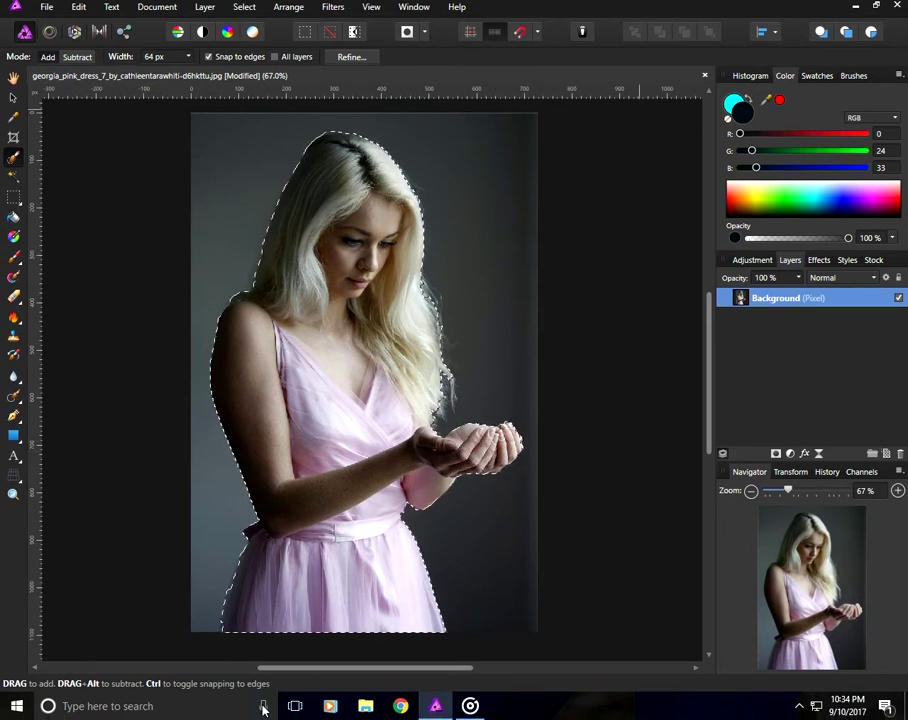
- Refine the woman's selection with matte edges, 10% border width and 2 px feather, then apply it
click(351, 57)
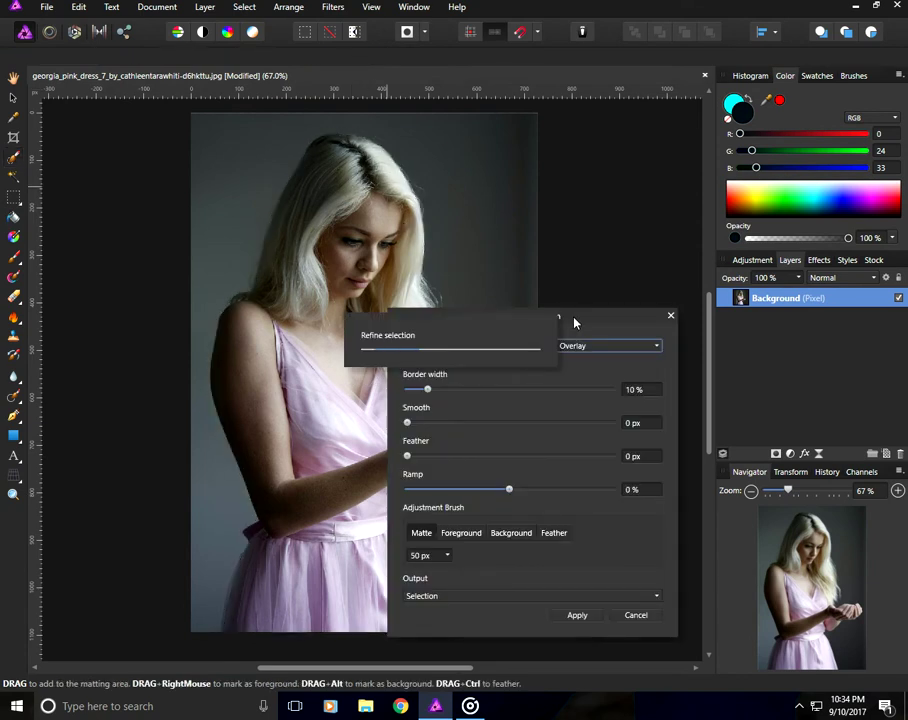
drag(575, 323, 717, 204)
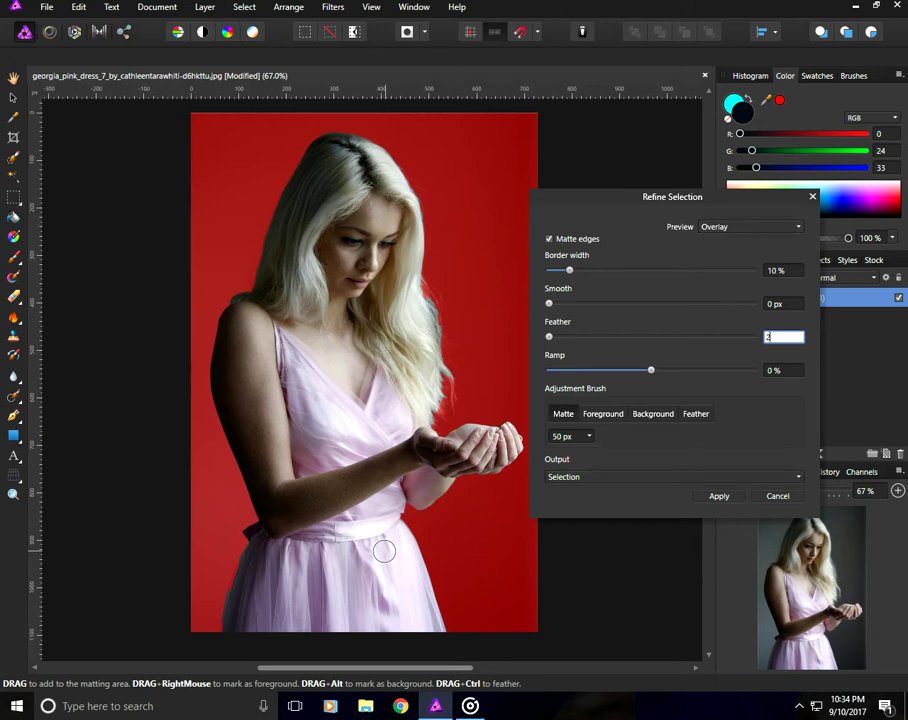
click(728, 500)
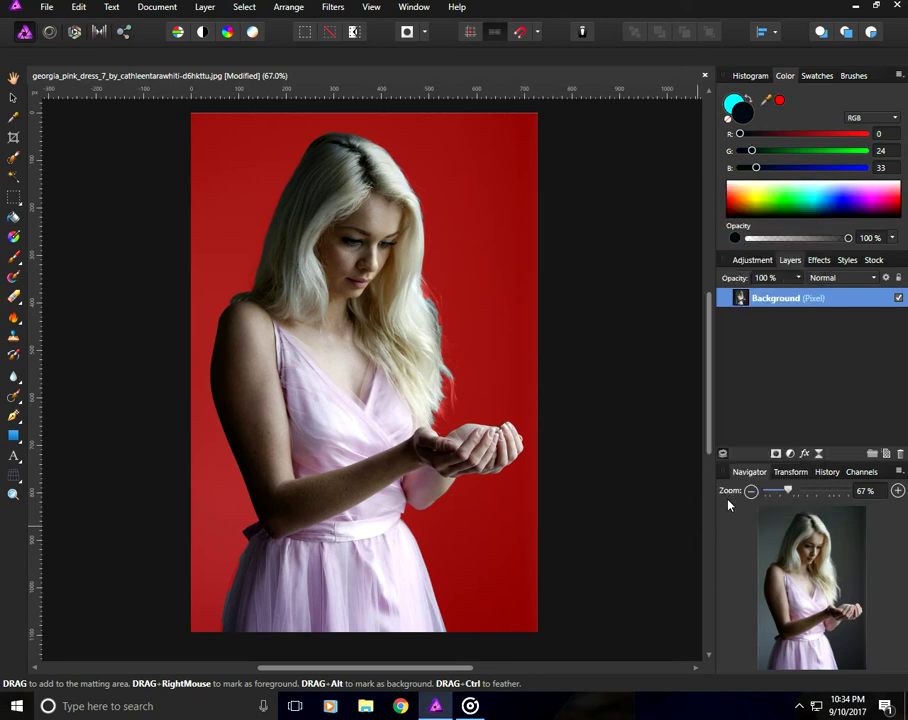
- Duplicate the Background layer, then hide and remove the original lower Background layer
right_click(787, 298)
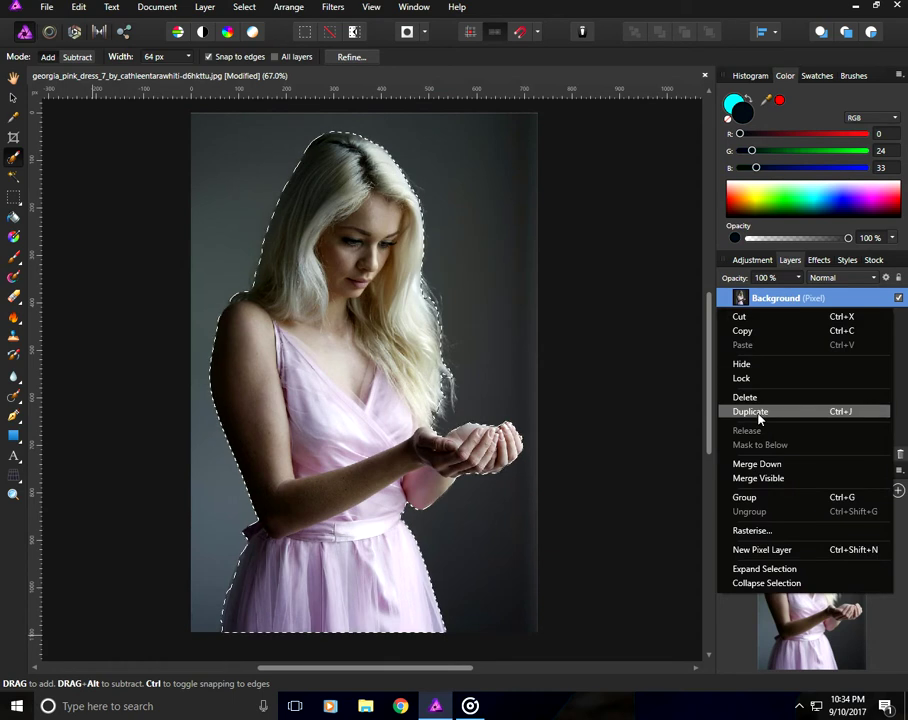
click(840, 419)
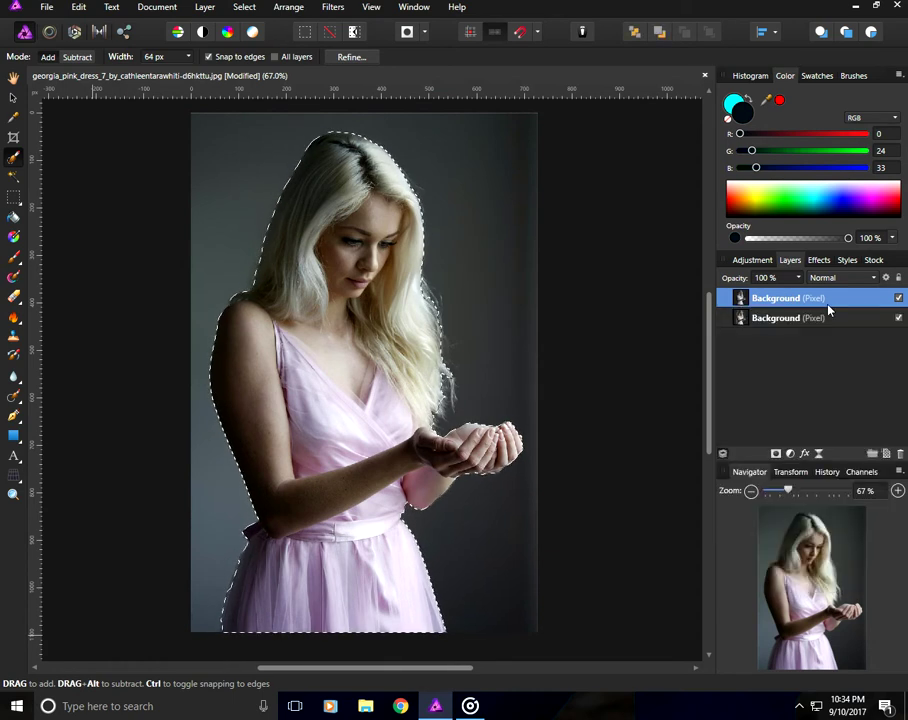
click(898, 318)
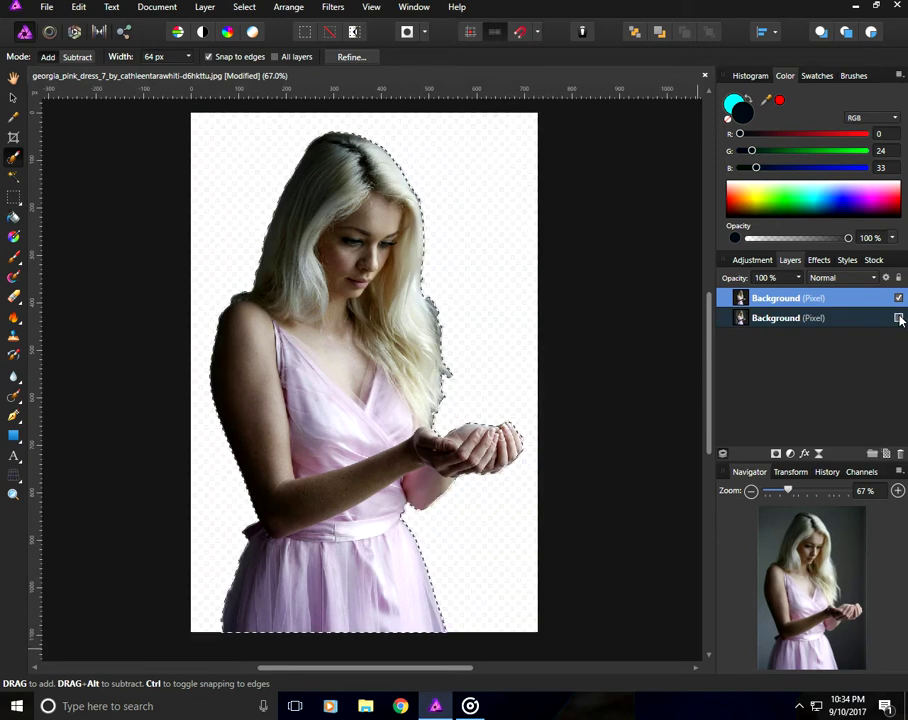
click(843, 320)
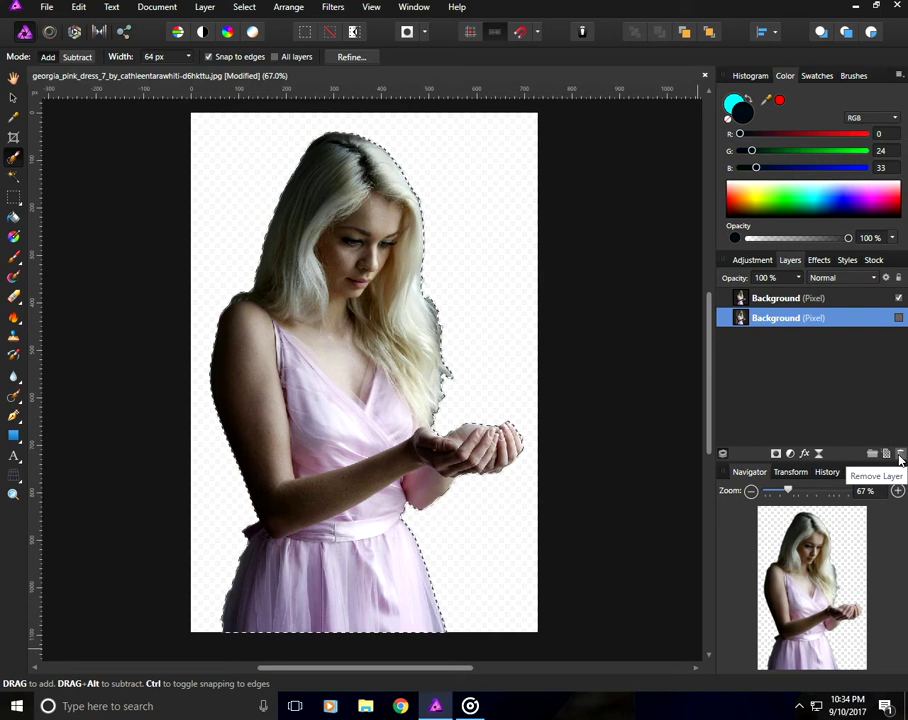
click(899, 456)
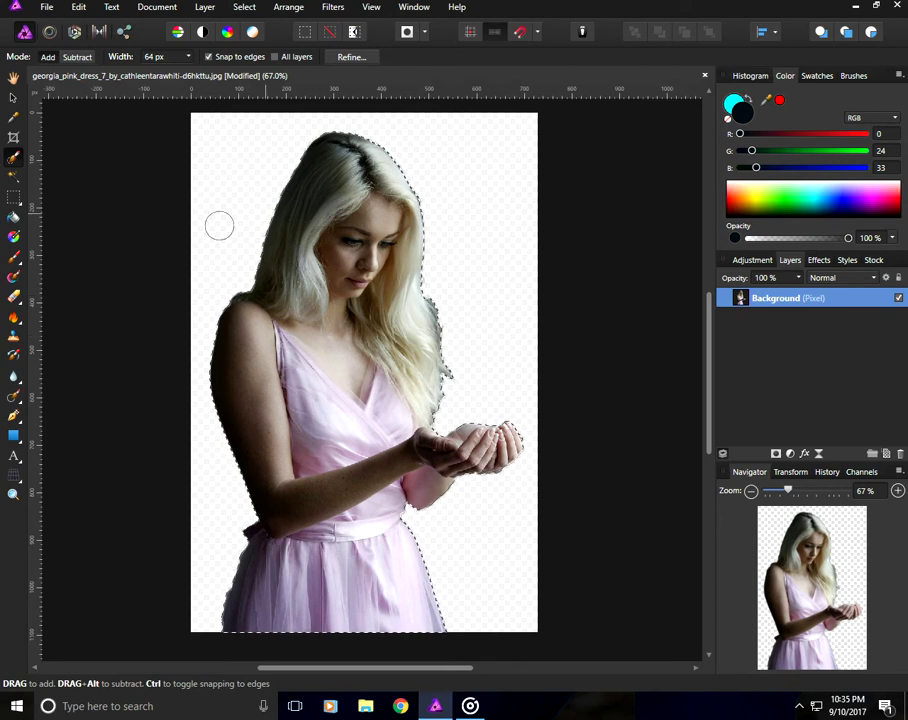
- Switch to the plain Paint Brush, undo a stray cyan stroke, and set the colour to black
click(14, 258)
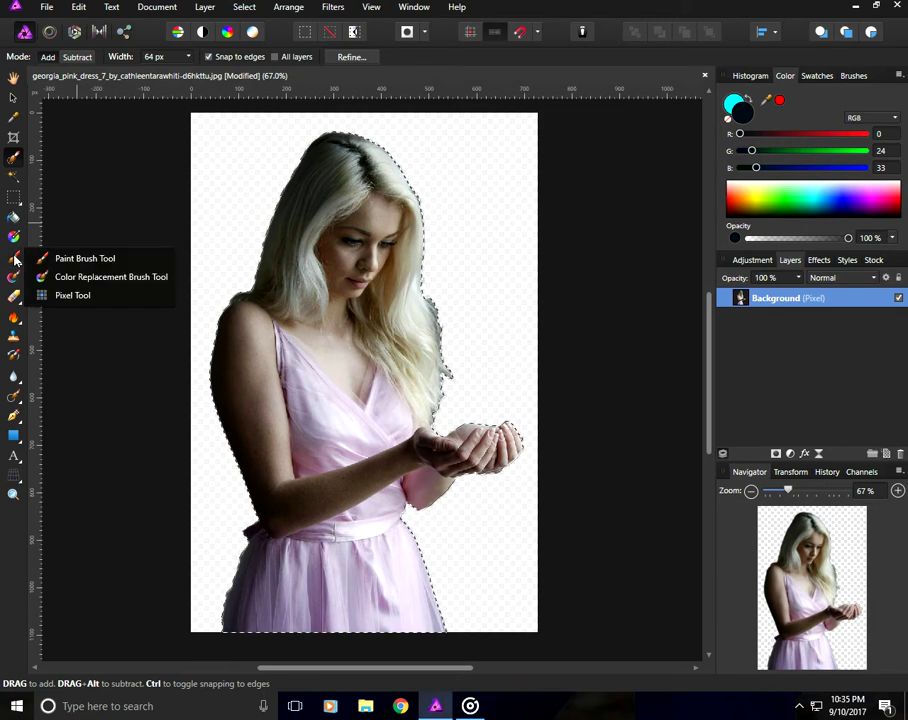
click(120, 259)
mouse_move(304, 304)
mouse_down()
mouse_move(381, 350)
mouse_move(584, 355)
mouse_up()
key(ctrl+z)
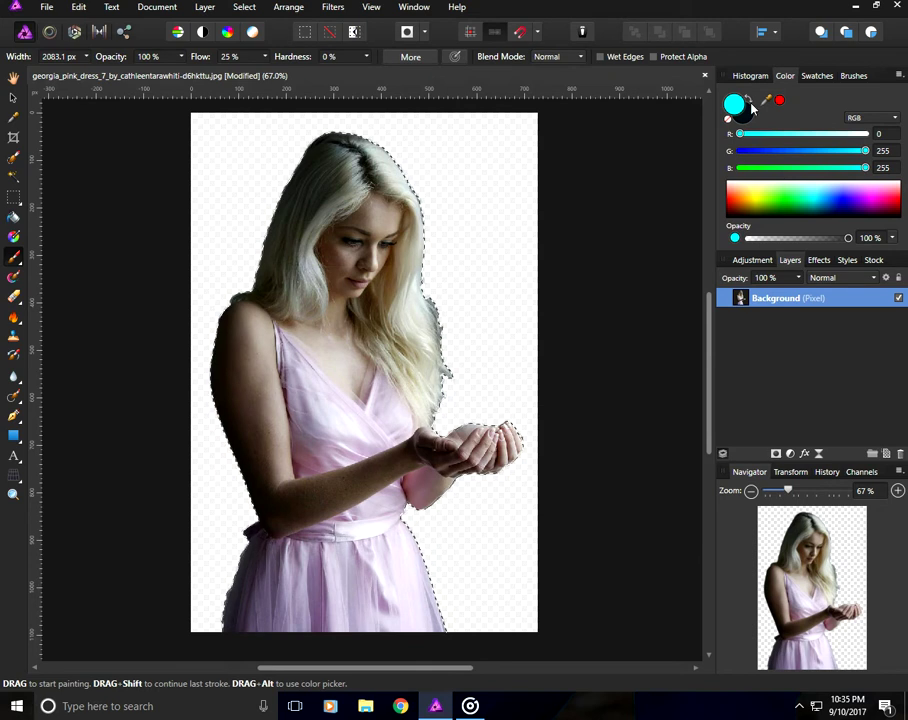
click(751, 101)
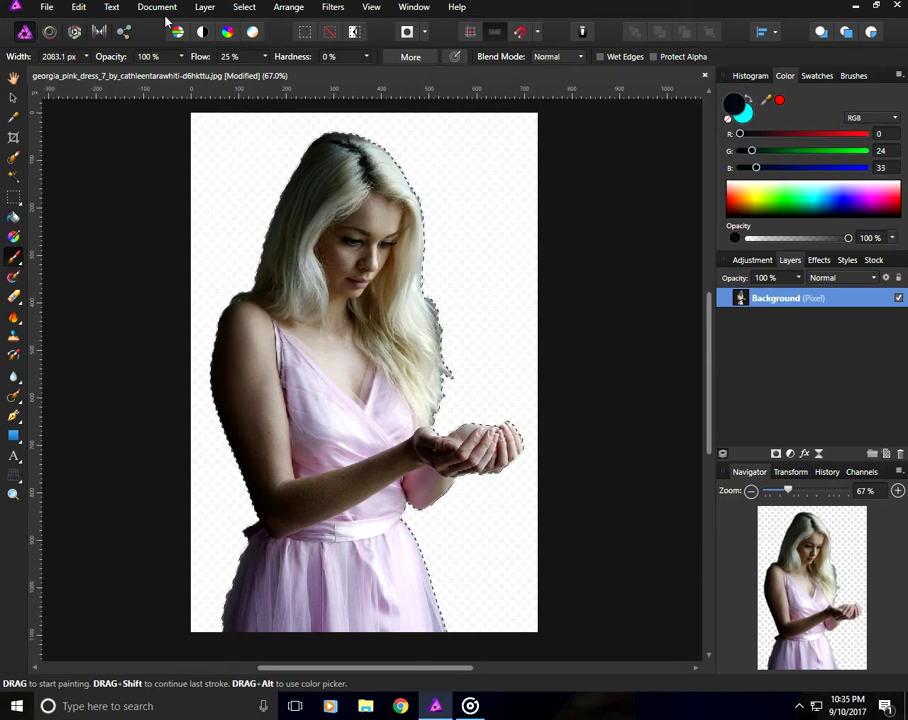
- Add a new empty pixel layer beneath the woman's layer, select it, and clear the selection
click(203, 13)
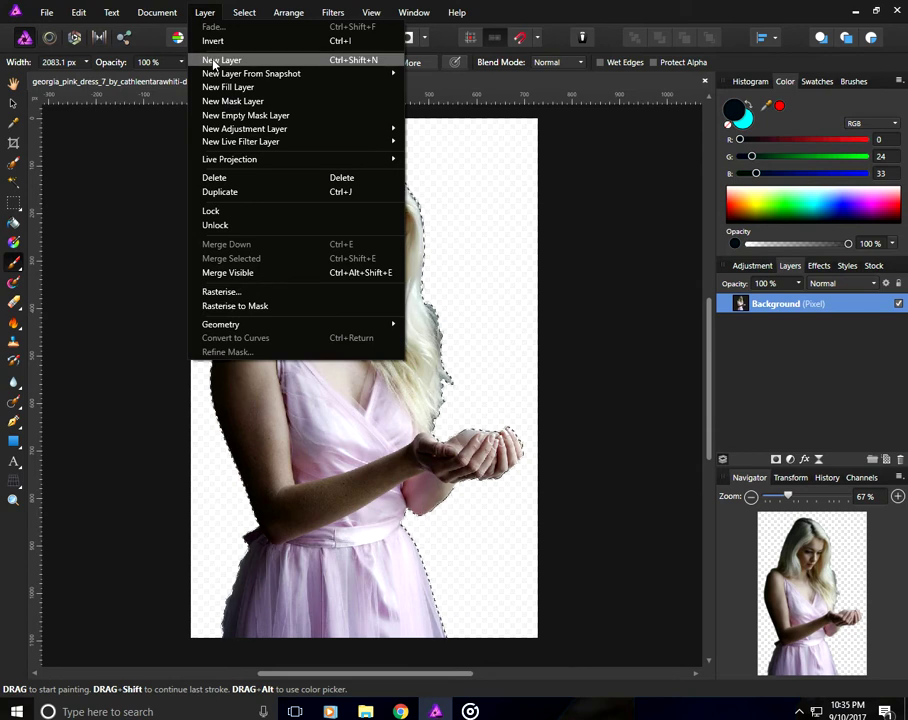
click(352, 60)
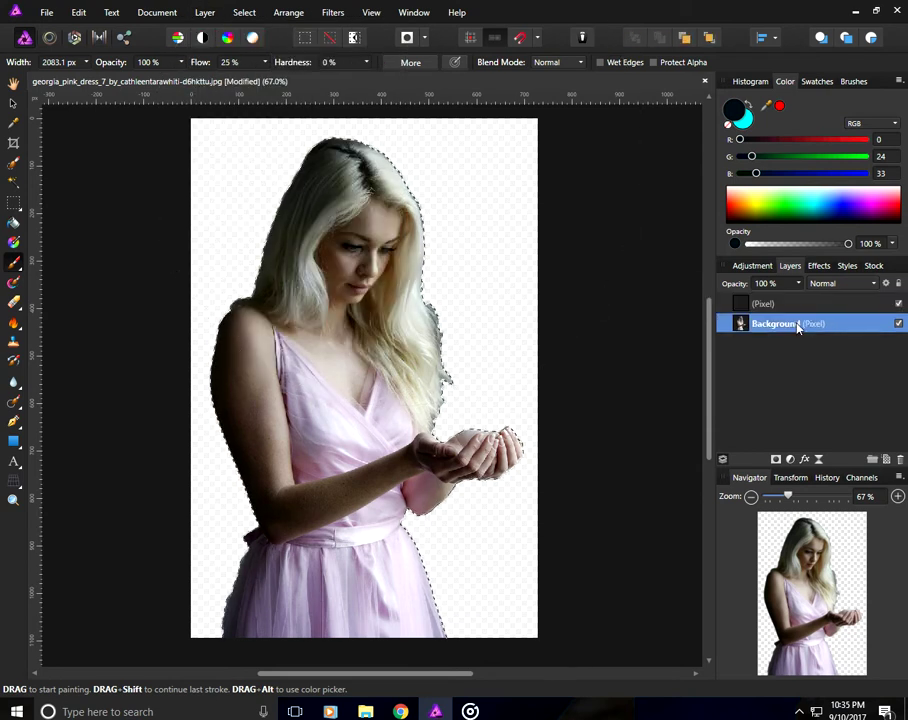
drag(798, 323, 797, 299)
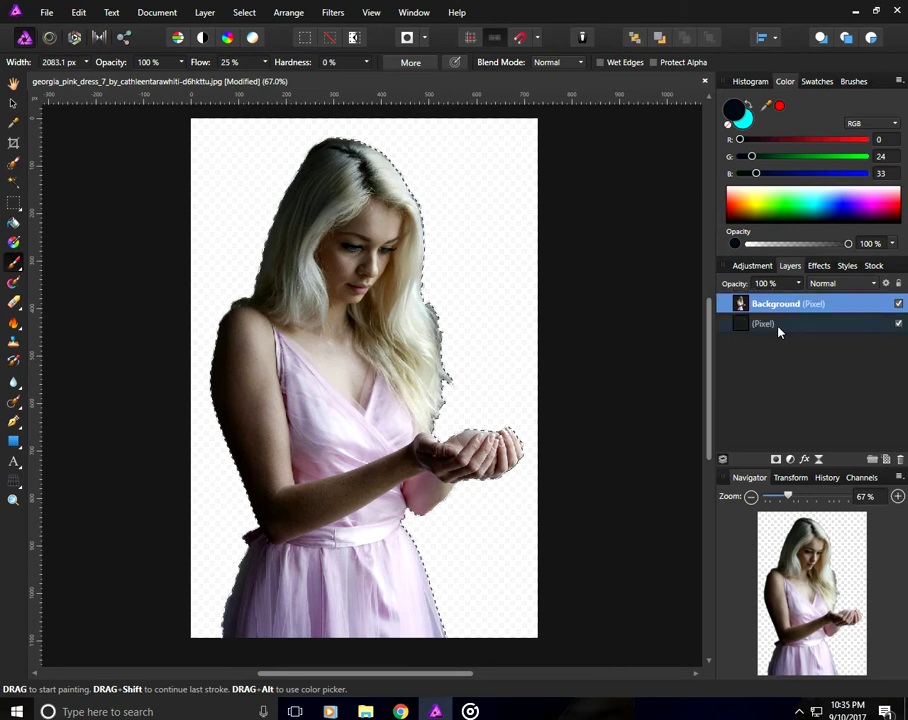
click(779, 326)
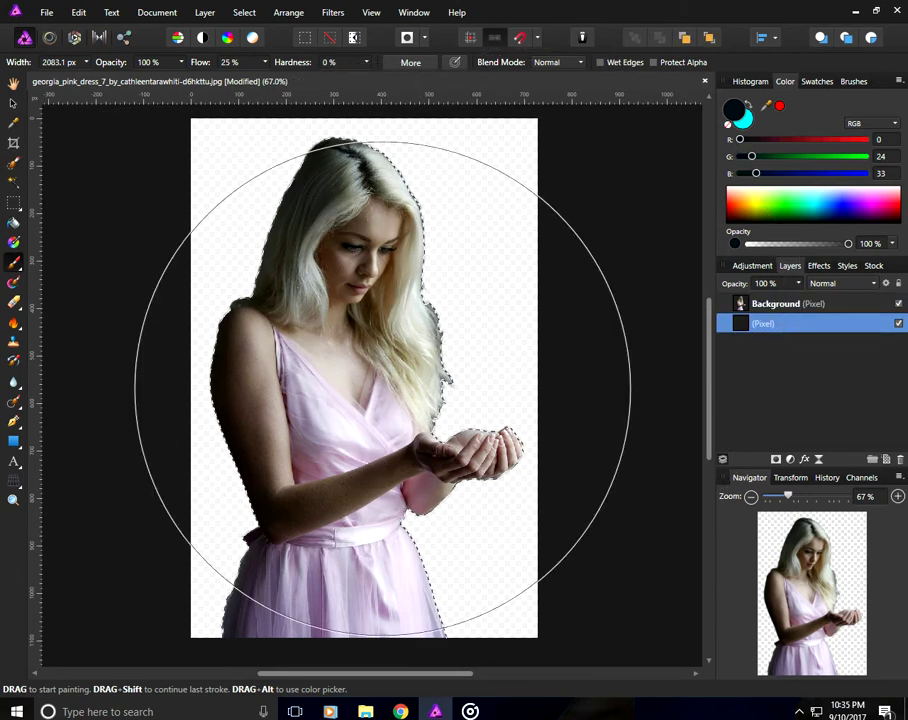
key(ctrl+minus)
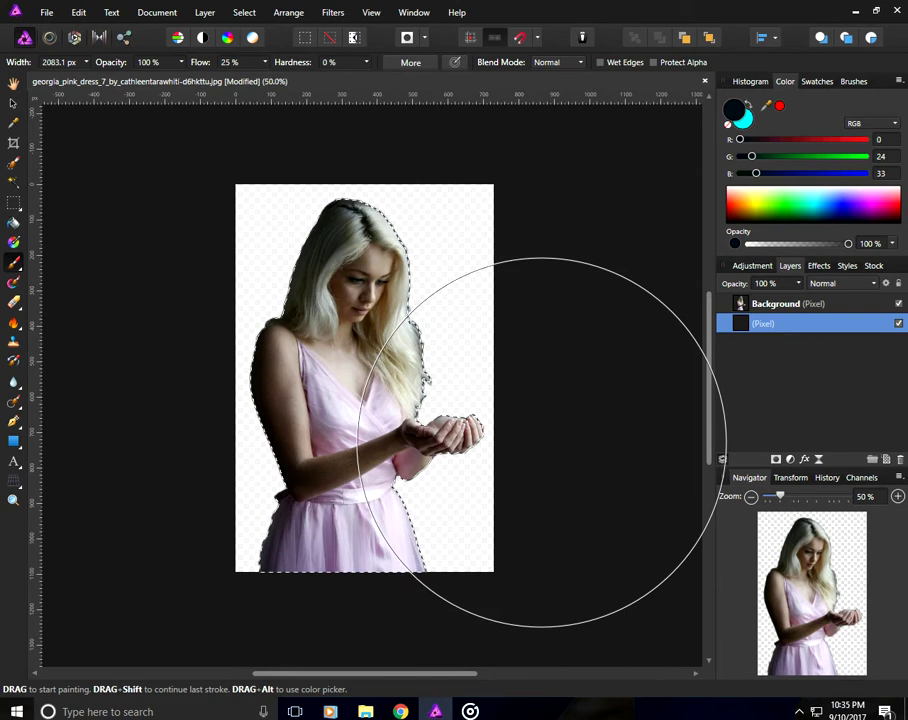
key(ctrl+d)
- Paint the new layer solid black around the woman, redoing the top-right corner
mouse_move(530, 450)
mouse_down()
mouse_move(416, 397)
mouse_move(377, 496)
mouse_move(360, 405)
mouse_move(365, 440)
mouse_up()
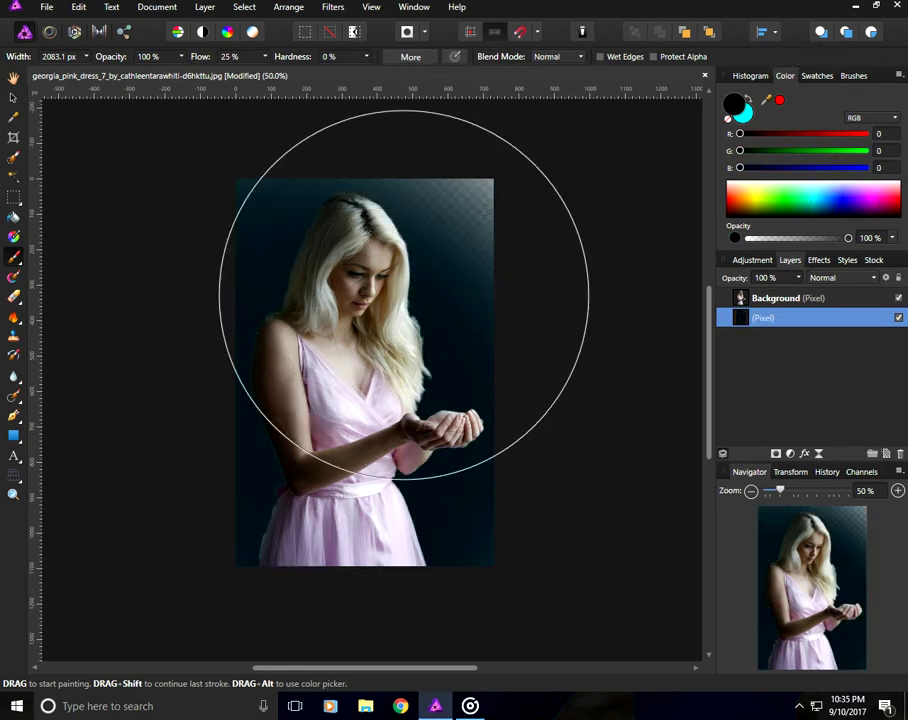
drag(393, 314, 457, 325)
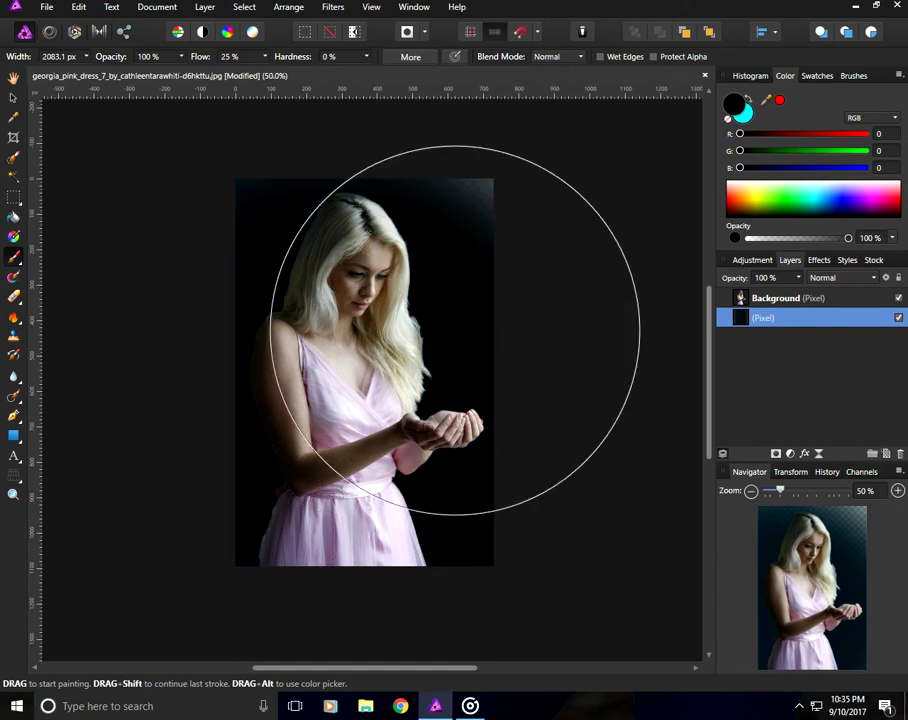
key(ctrl+z)
drag(299, 436, 428, 223)
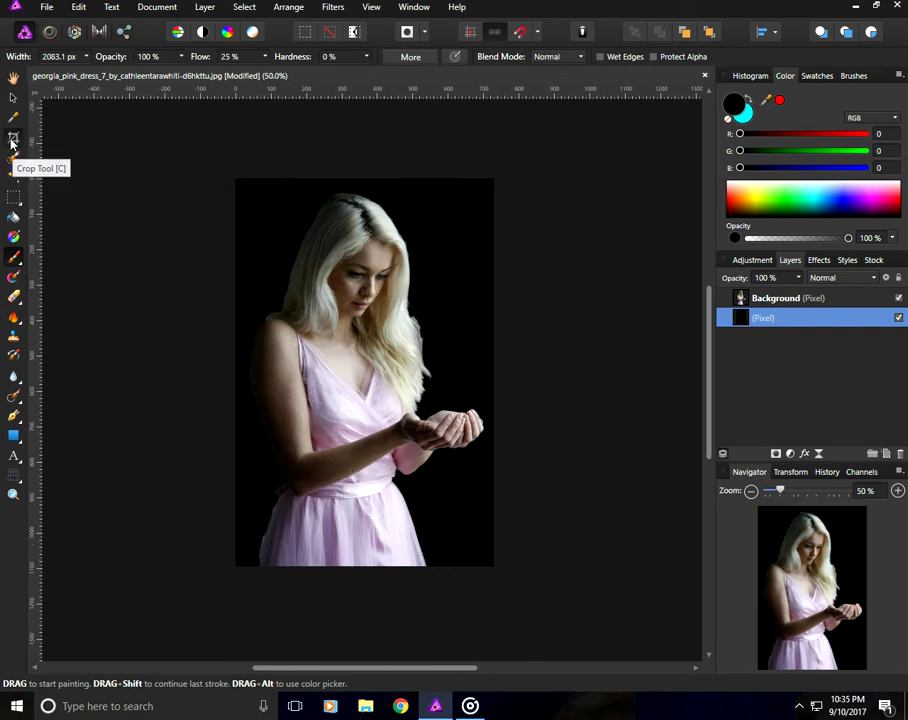
- Enlarge the canvas crop up and right to 876x1147 px
click(13, 137)
drag(492, 180, 543, 162)
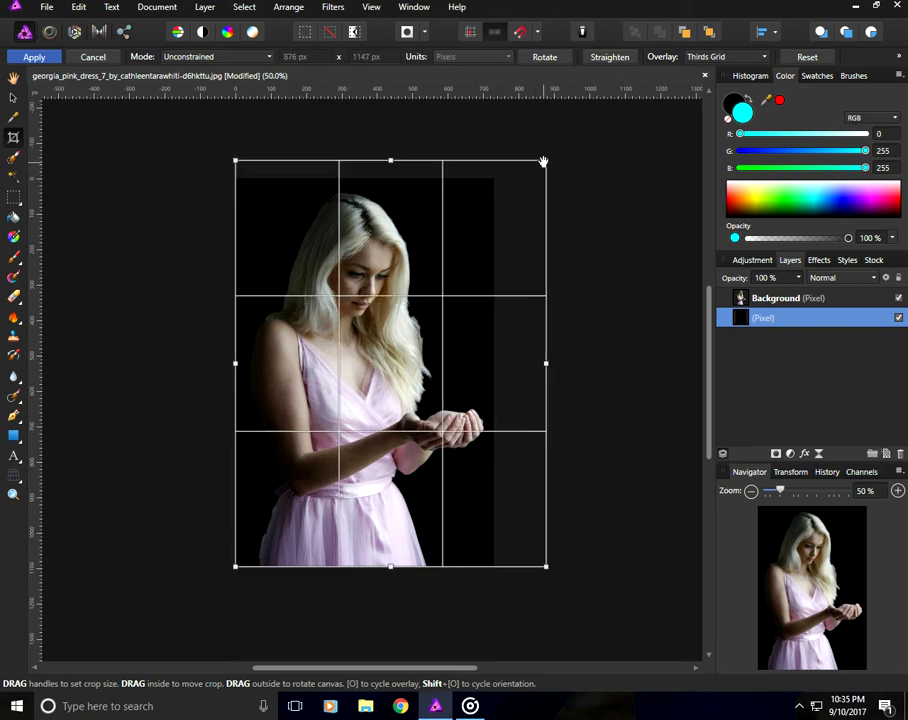
key(Return)
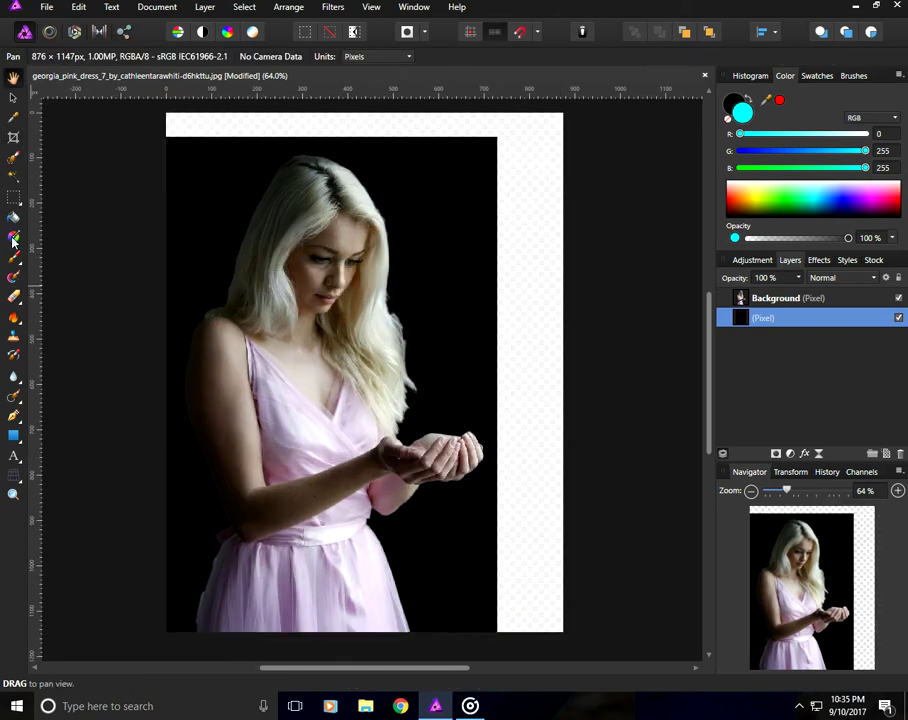
- Paint the transparent top strip and lower-right strip black
click(13, 257)
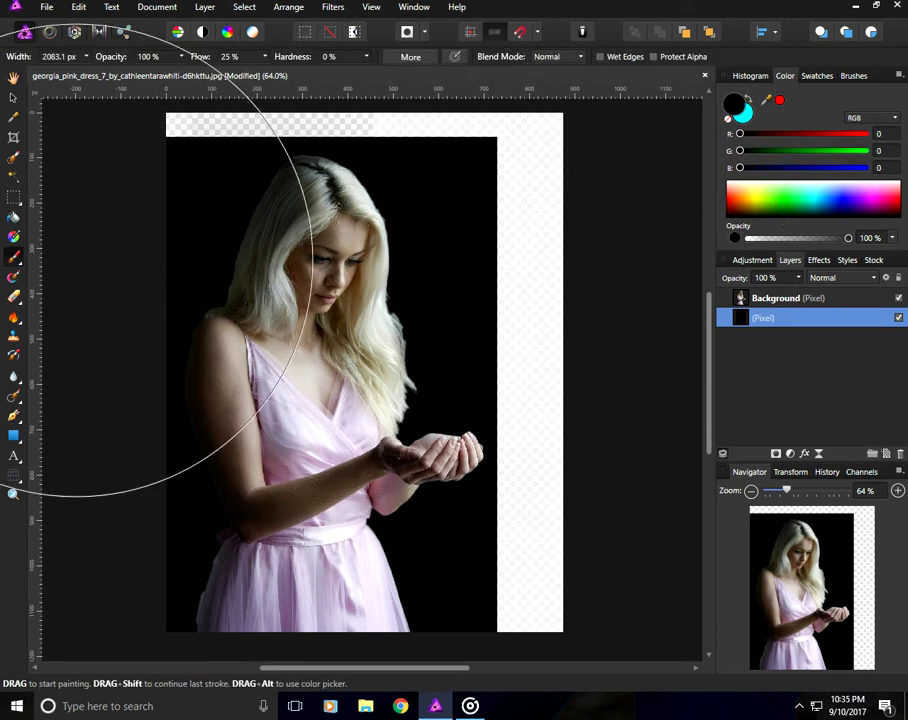
drag(175, 290, 483, 320)
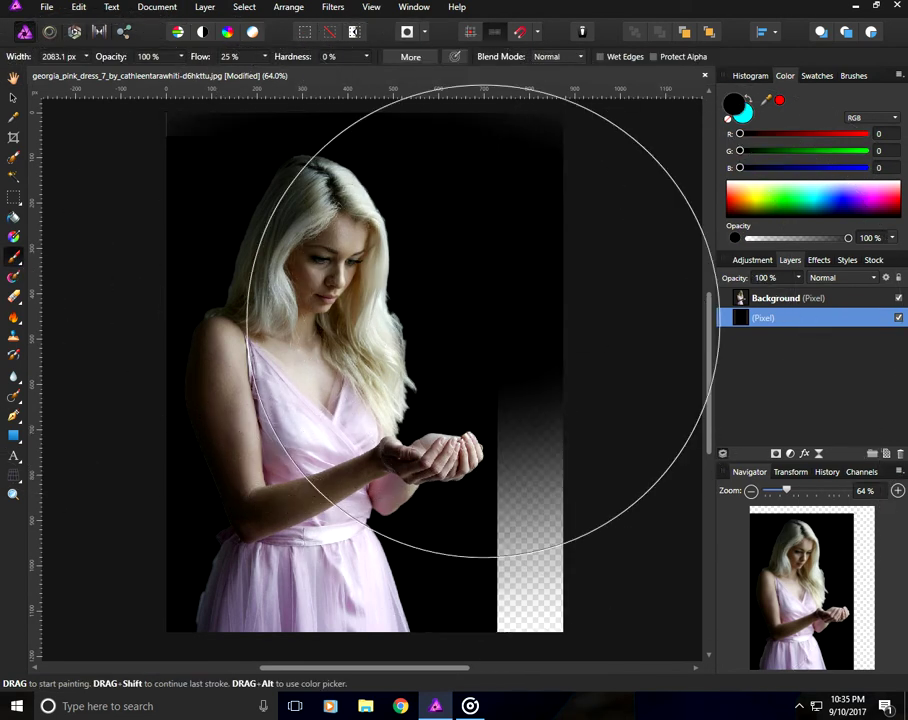
drag(514, 560, 530, 711)
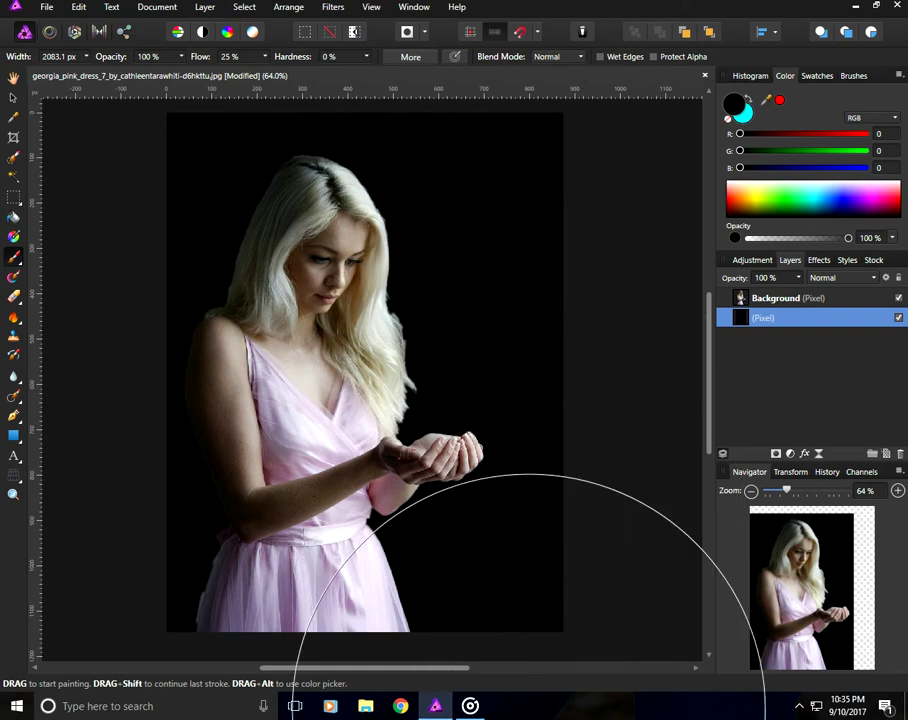
scroll(480, 360, up, 3)
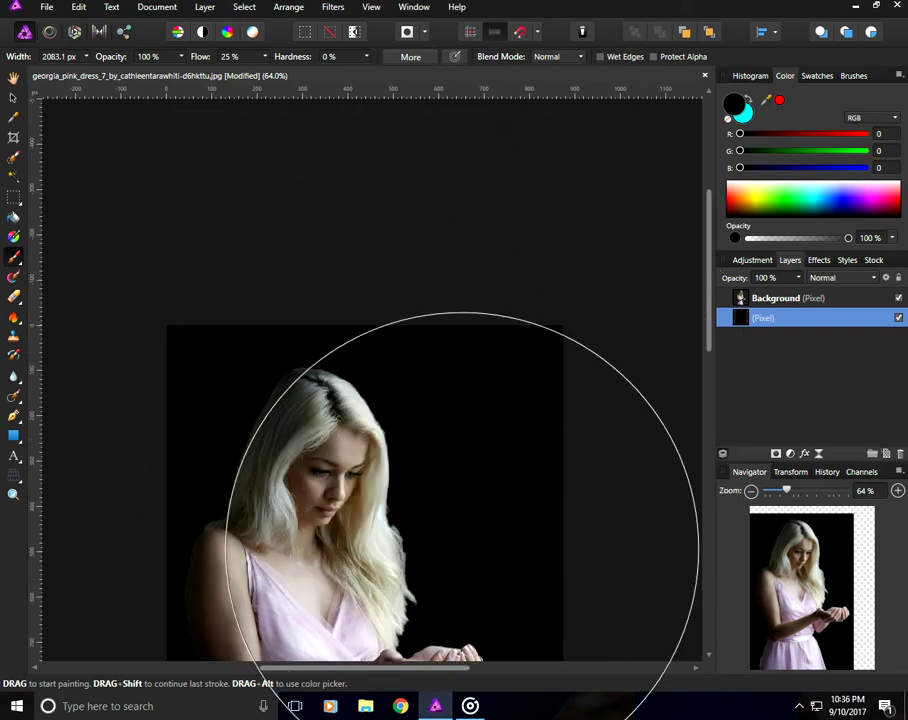
scroll(463, 547, down, 3)
scroll(420, 510, down, 1)
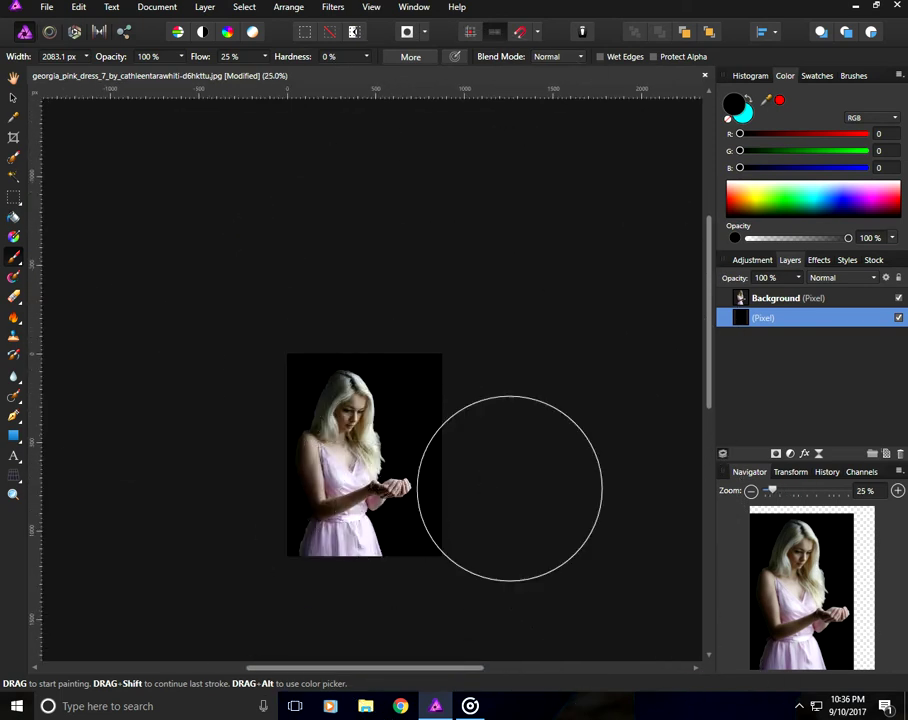
- Check the crop bounds, zoom to fit the whole photo, and reselect the Paint Brush
click(14, 118)
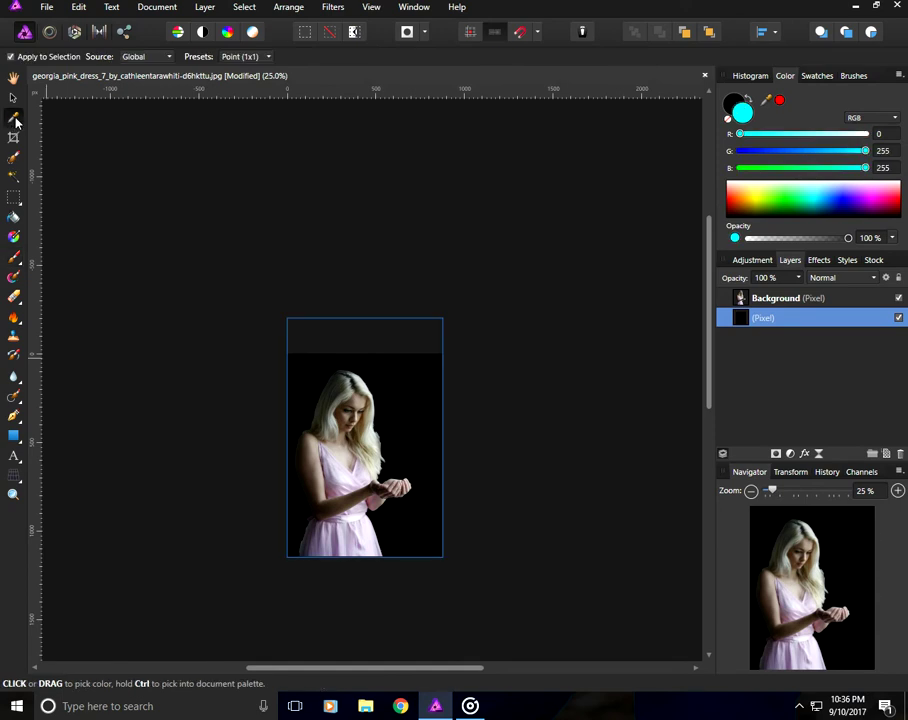
click(14, 138)
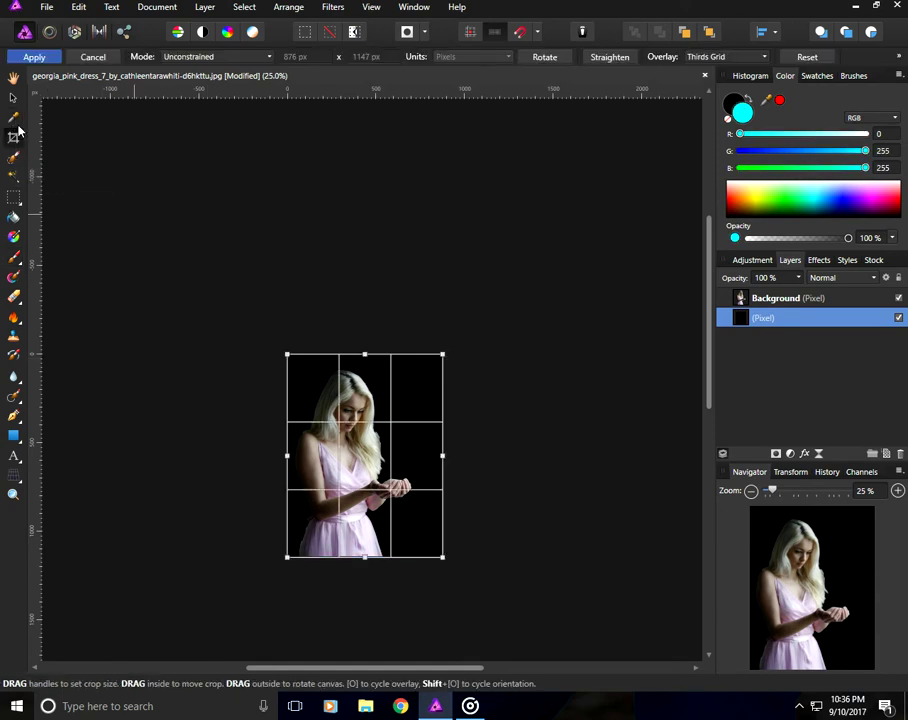
click(13, 98)
scroll(425, 337, up, 3)
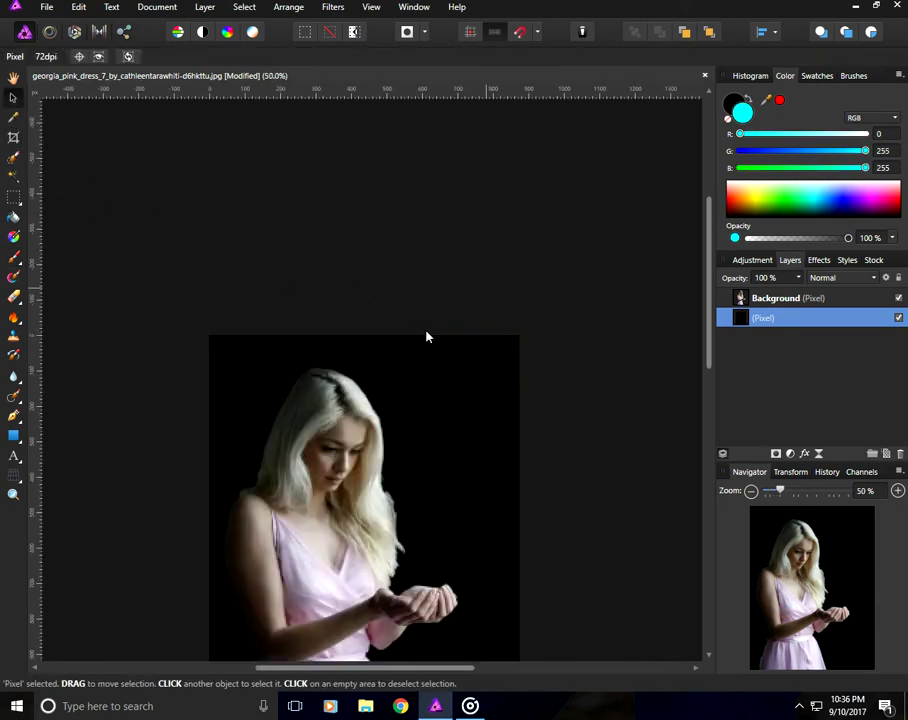
drag(426, 329, 457, 141)
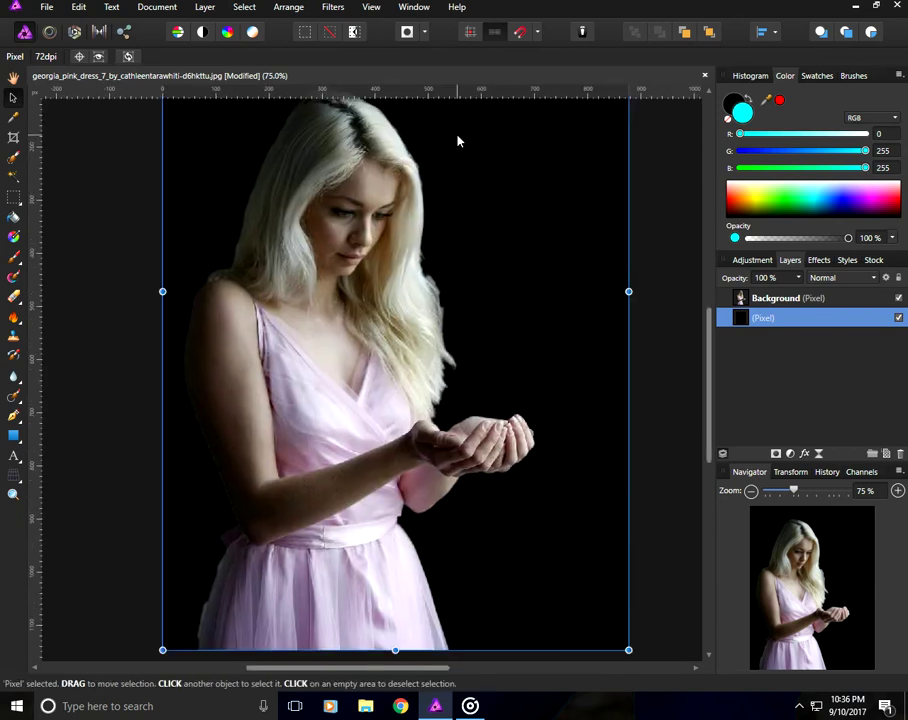
key(ctrl+minus)
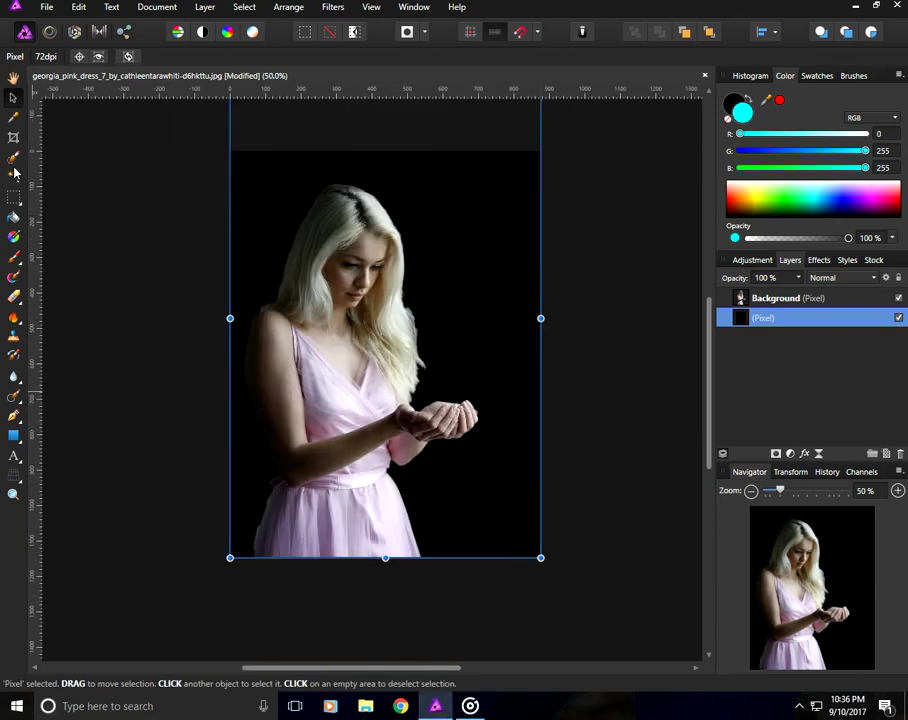
click(15, 258)
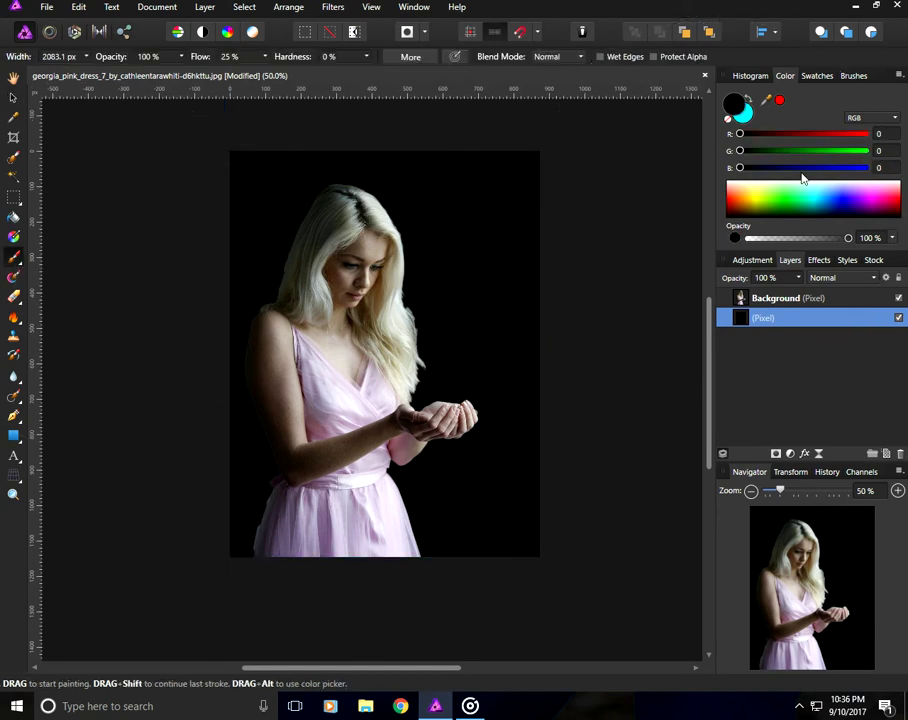
- Set the colour to cyan and paint a soft teal glow over the upper, left and right background
click(745, 112)
mouse_move(381, 361)
mouse_down()
mouse_move(367, 362)
mouse_move(368, 346)
mouse_up()
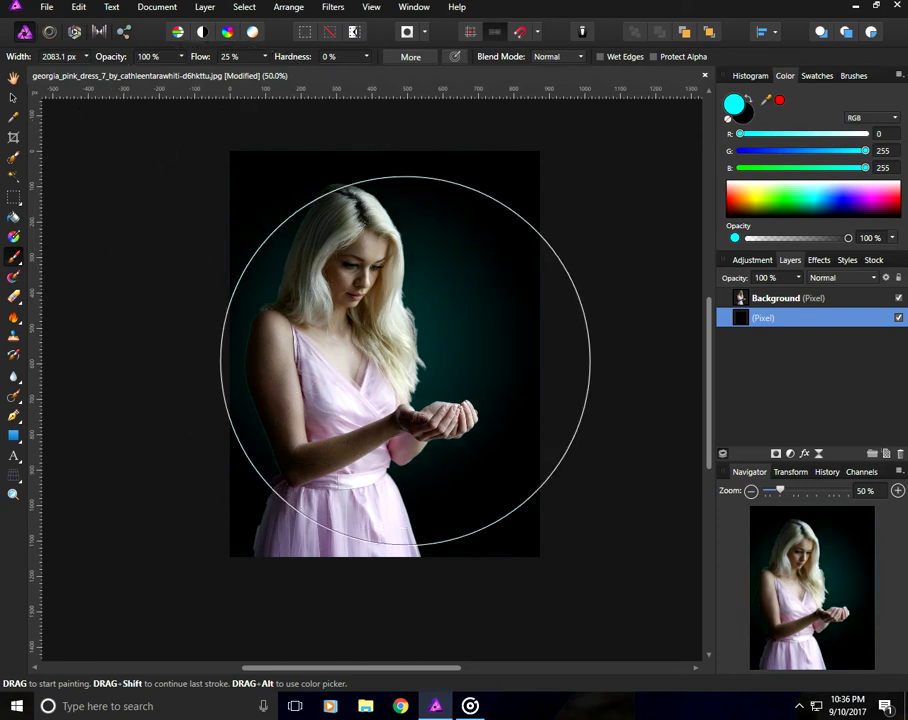
key(ctrl+z)
key(ctrl+shift+z)
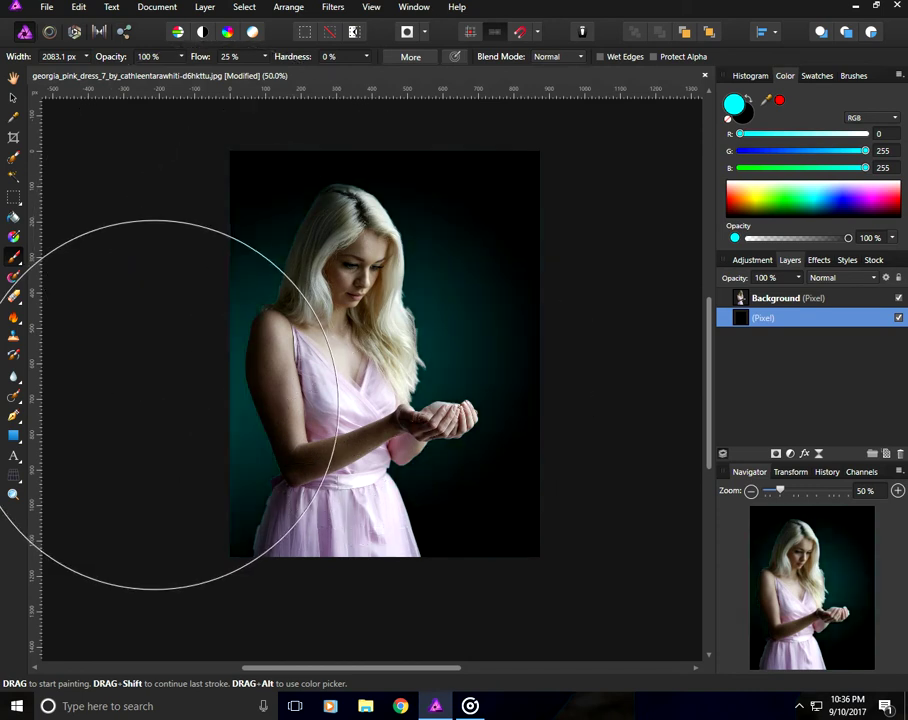
drag(260, 220, 460, 400)
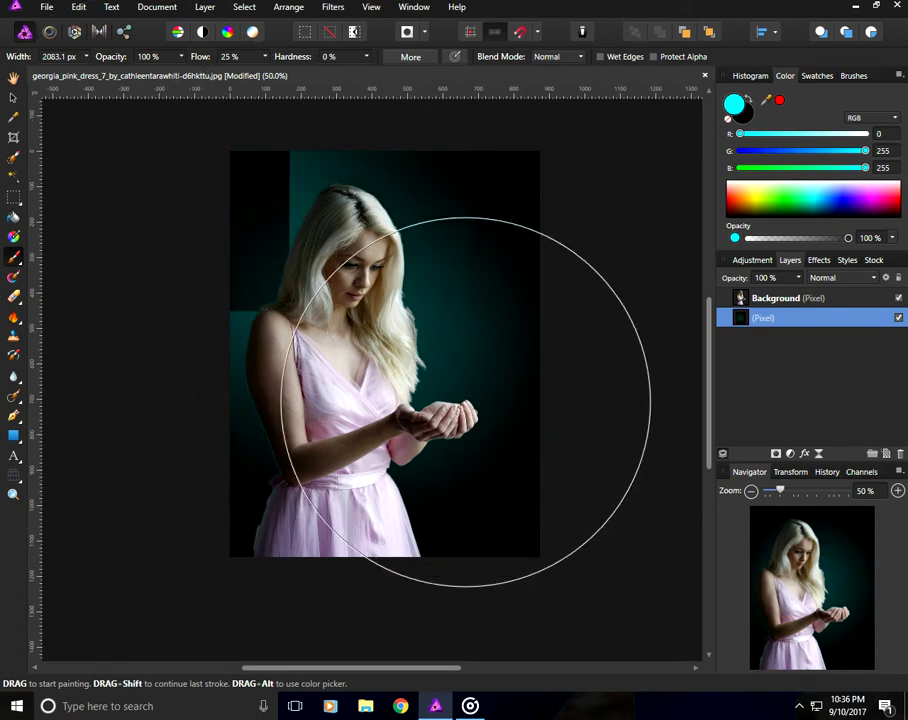
mouse_move(405, 398)
mouse_down()
mouse_move(399, 373)
mouse_move(359, 377)
mouse_up()
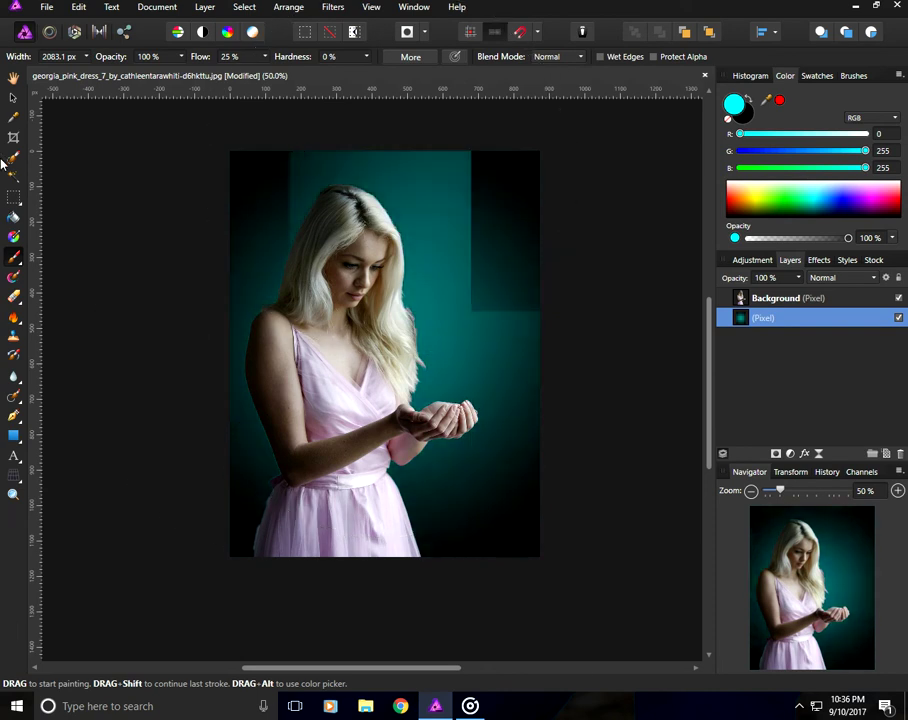
click(13, 100)
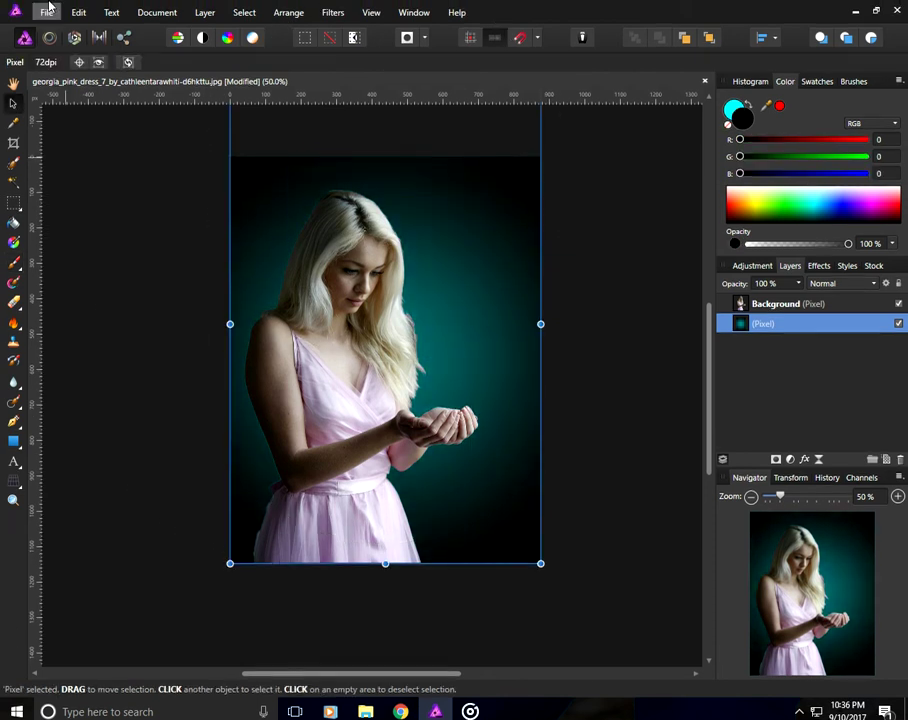
- Place the globe PNG and position it over the woman's cupped hands
click(46, 11)
click(99, 292)
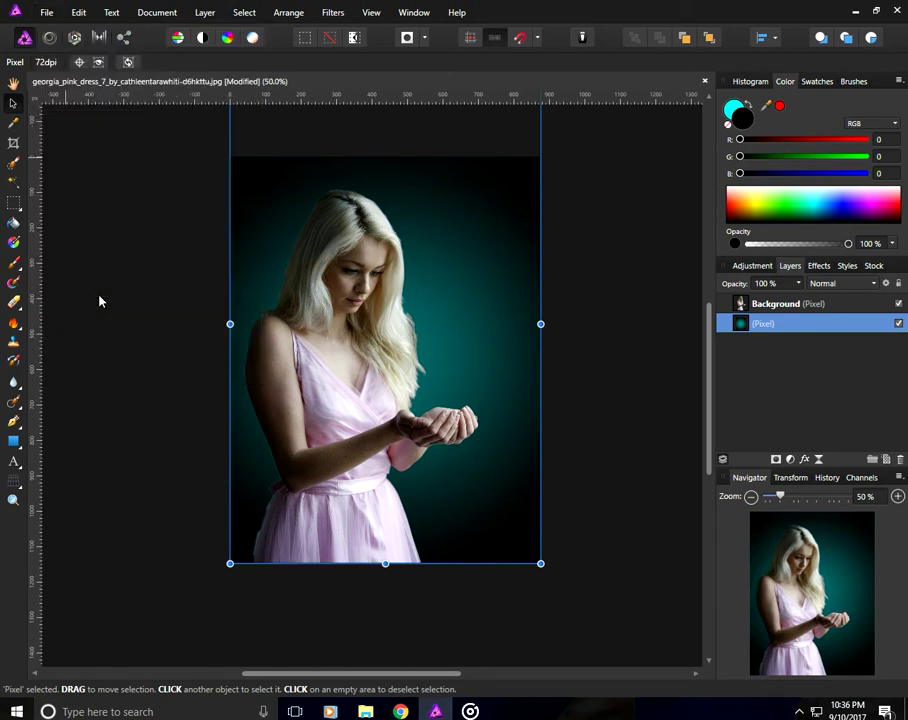
click(325, 270)
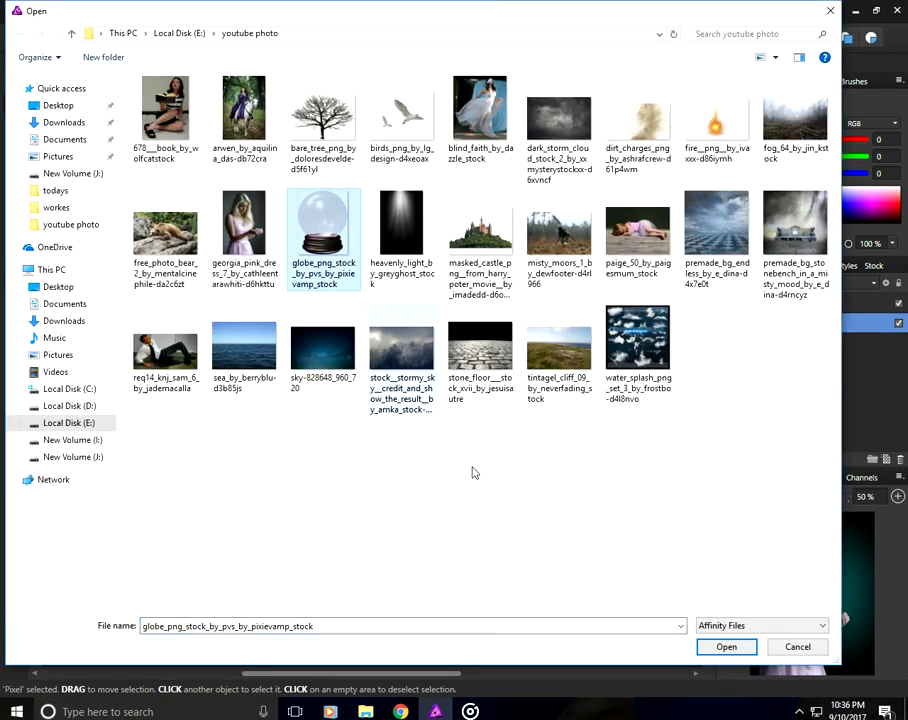
click(726, 646)
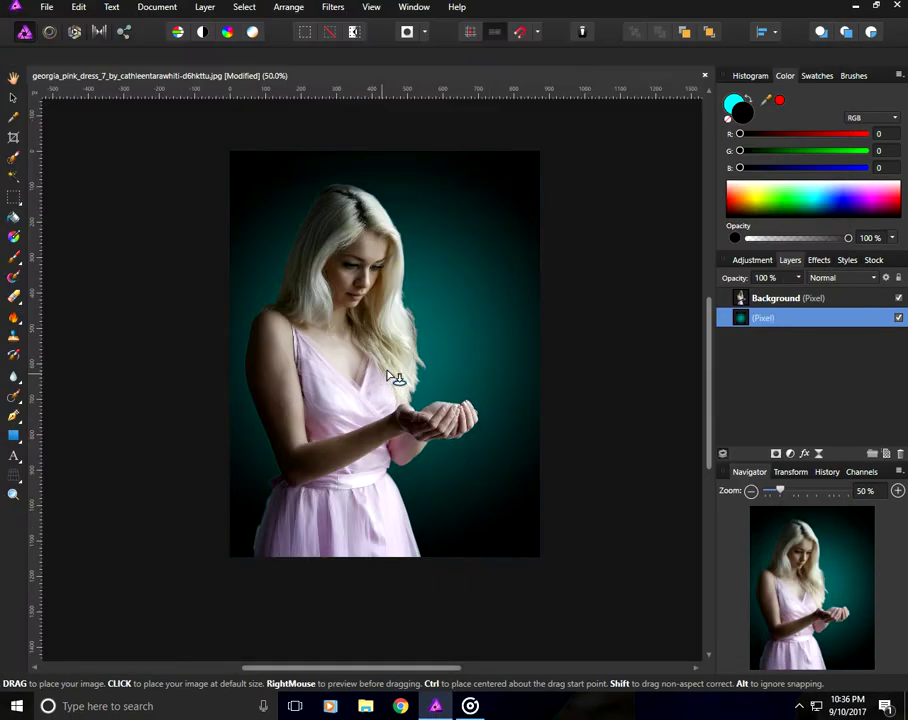
drag(387, 342, 504, 492)
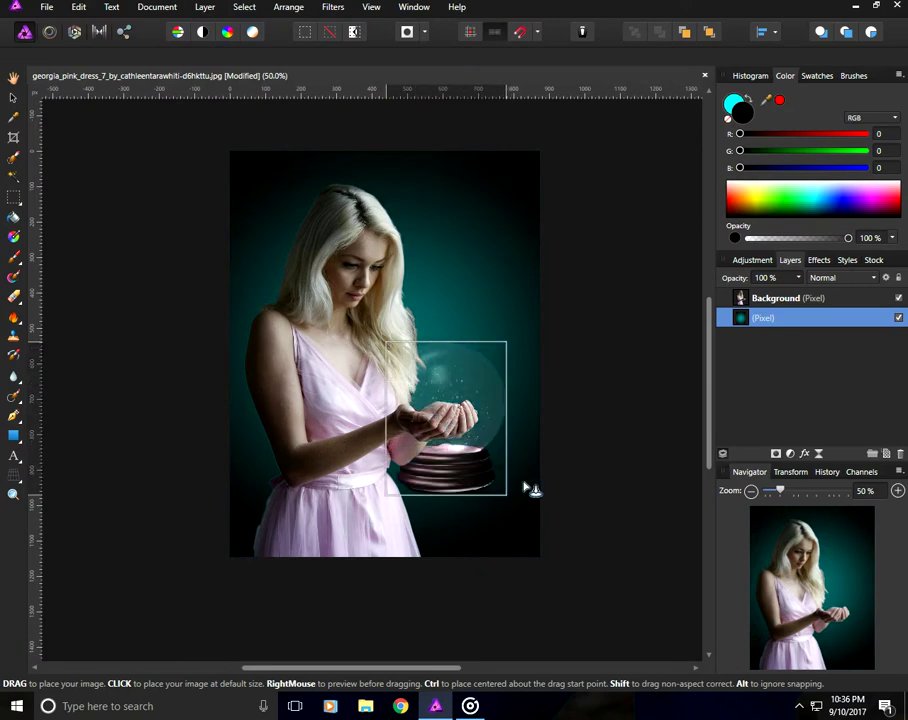
drag(477, 437, 461, 399)
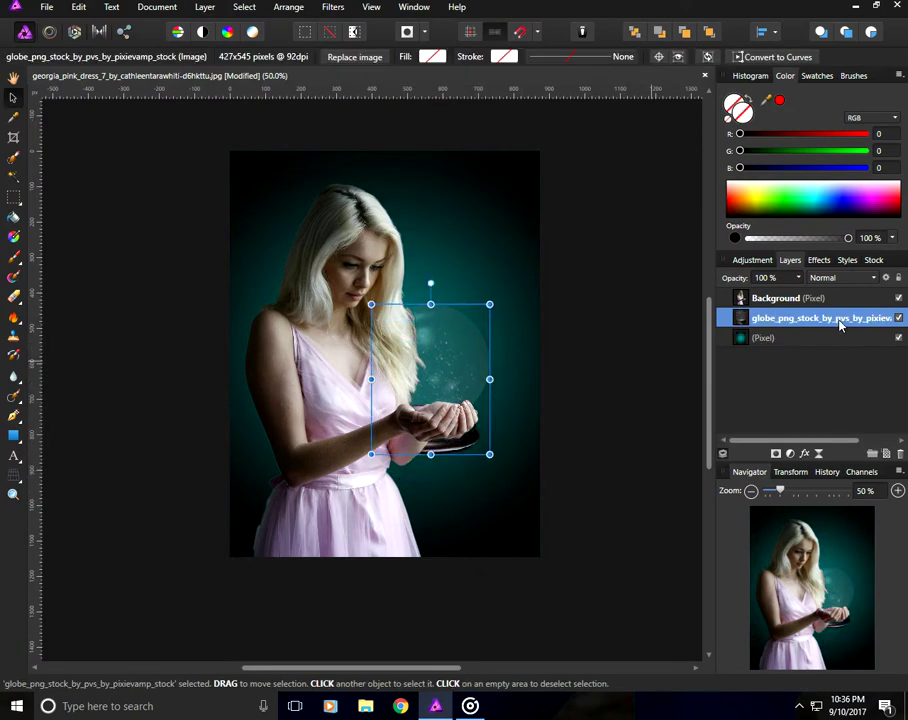
- Move the globe layer up and shrink the globe to fit into her hands
drag(842, 300, 842, 292)
scroll(462, 426, up, 1)
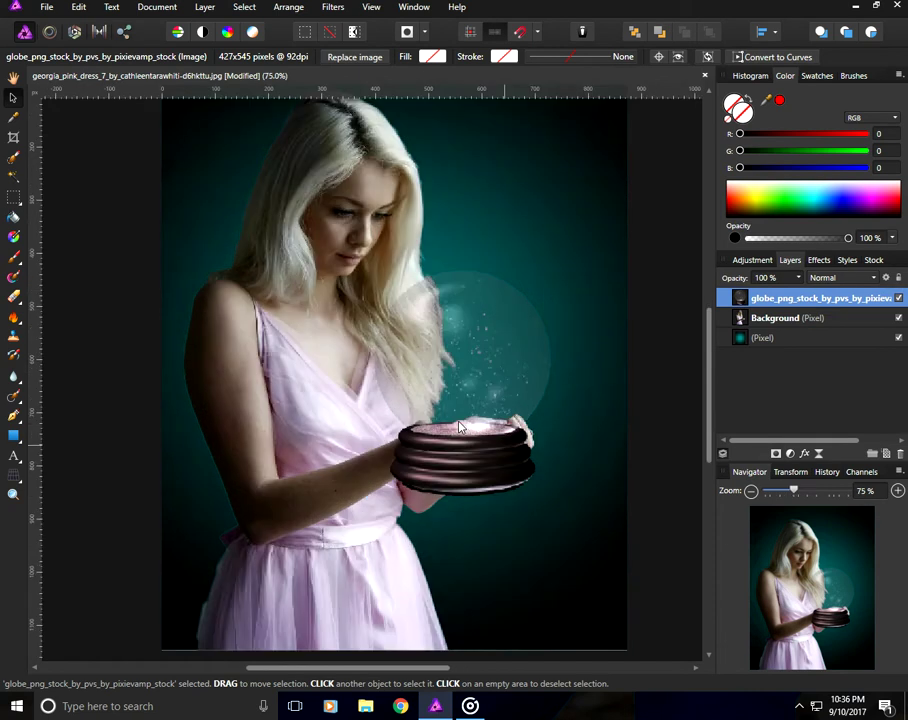
scroll(458, 427, up, 1)
drag(622, 540, 505, 395)
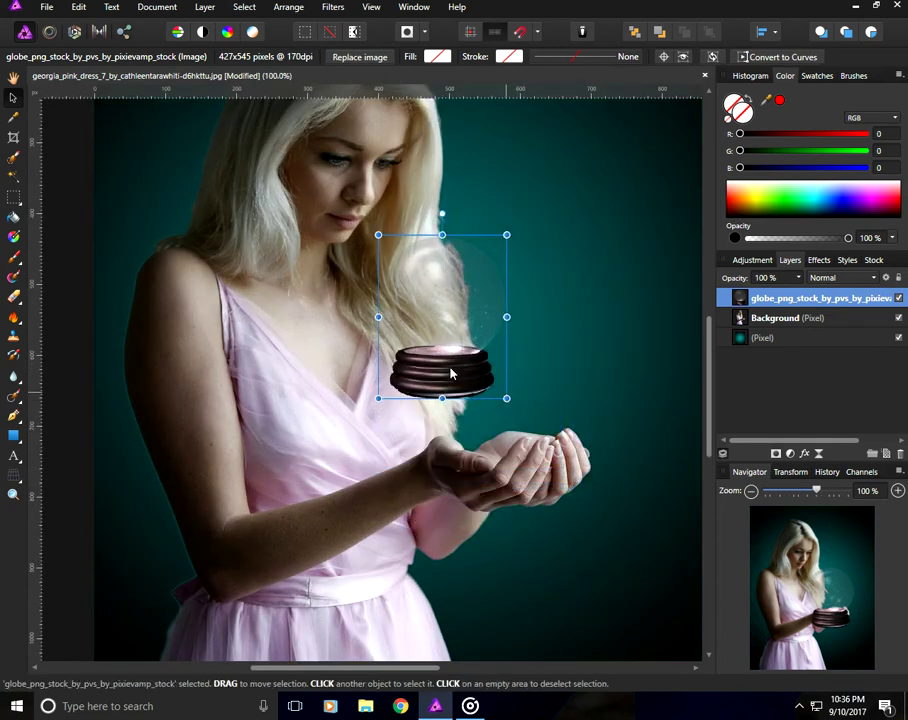
mouse_move(452, 375)
mouse_down()
mouse_move(494, 443)
mouse_move(526, 450)
mouse_up()
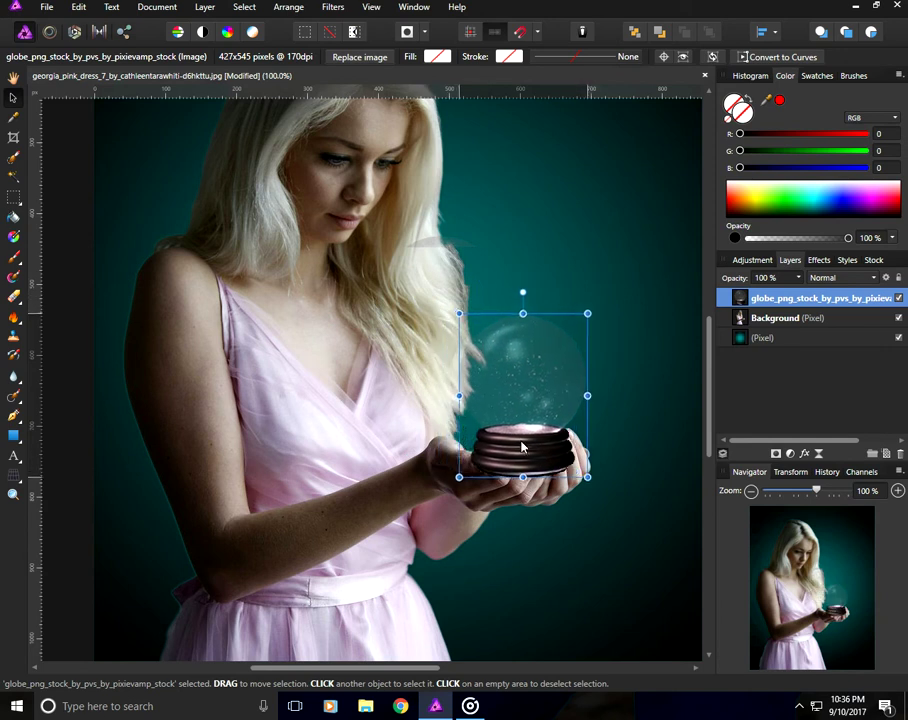
- Bring the woman's Background layer above the globe, then reselect the globe and zoom in
click(775, 318)
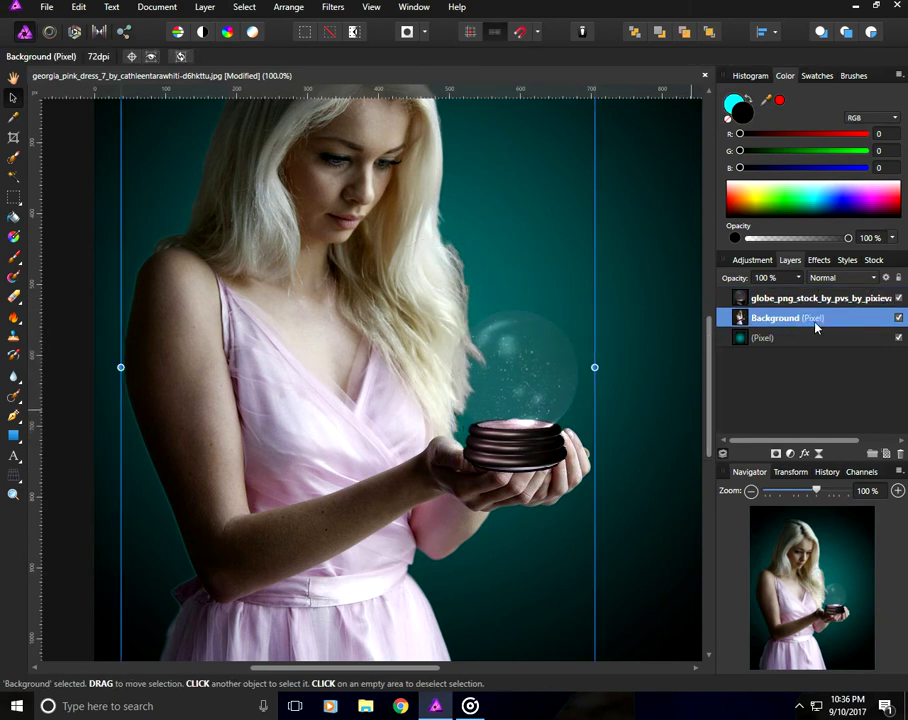
key(ctrl+])
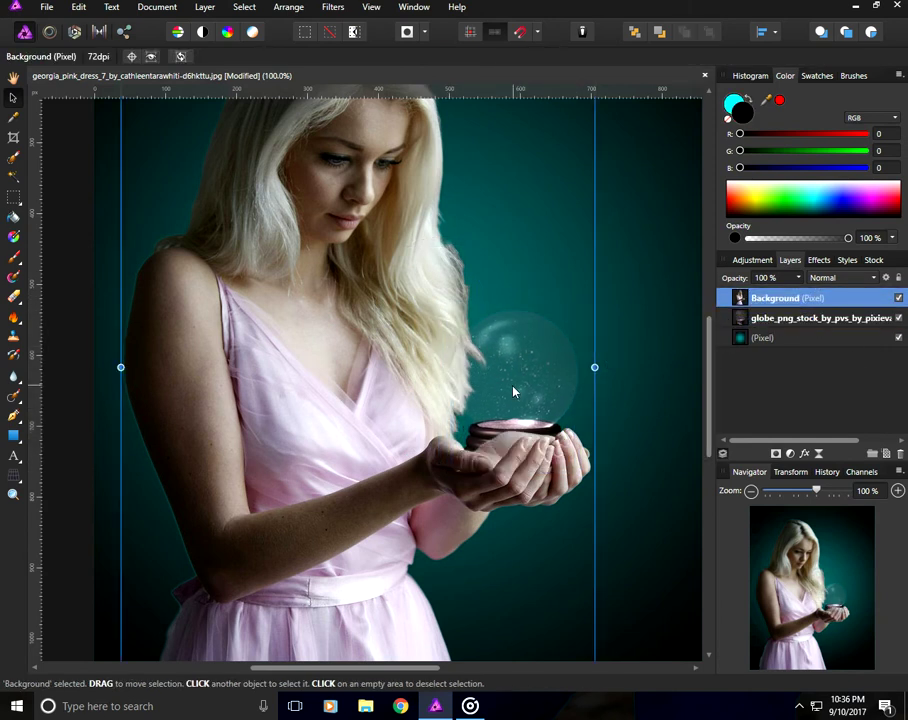
click(517, 386)
key(ctrl+equal)
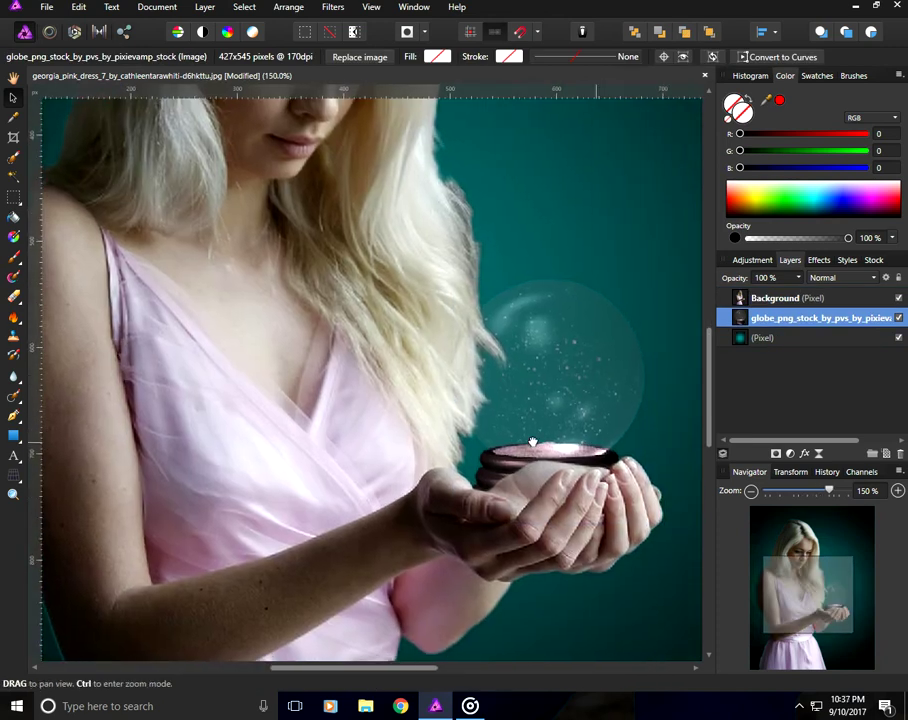
drag(533, 442, 460, 447)
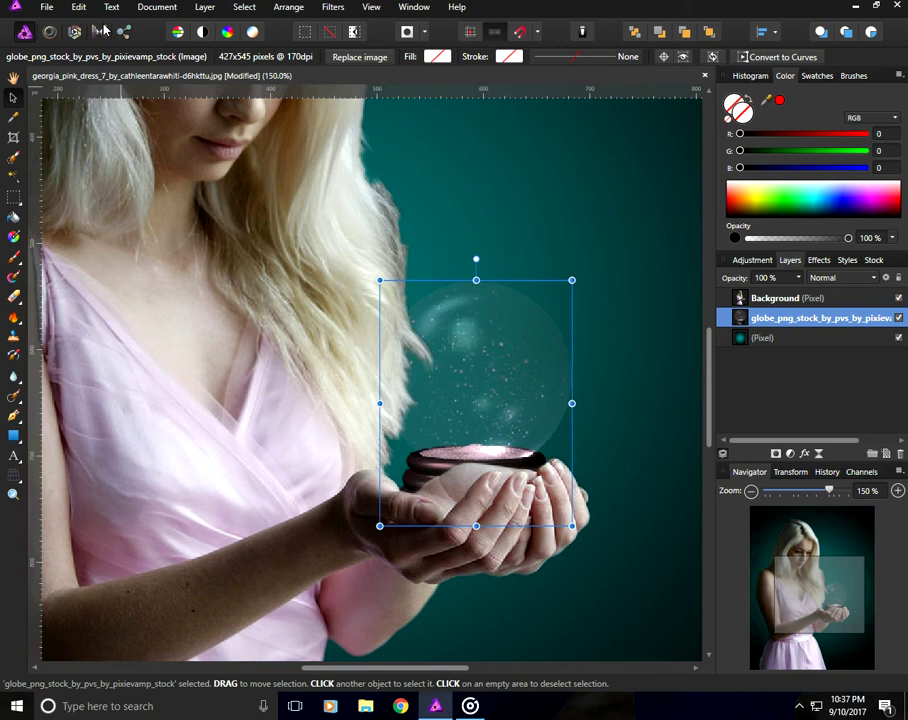
- Rasterize the globe layer and open it in the Develop persona
click(73, 33)
click(441, 369)
click(177, 31)
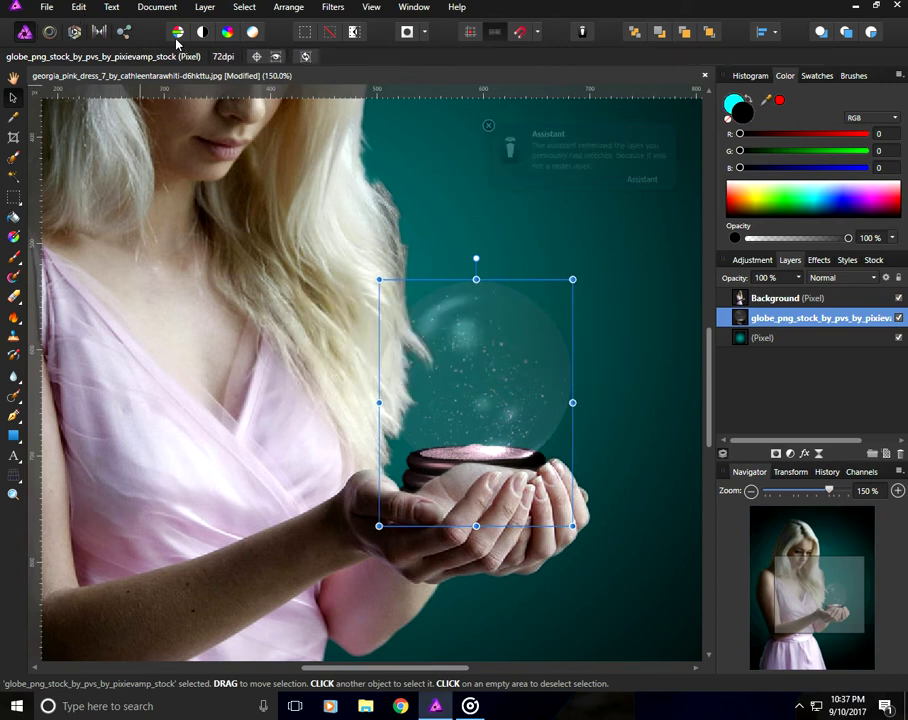
click(488, 126)
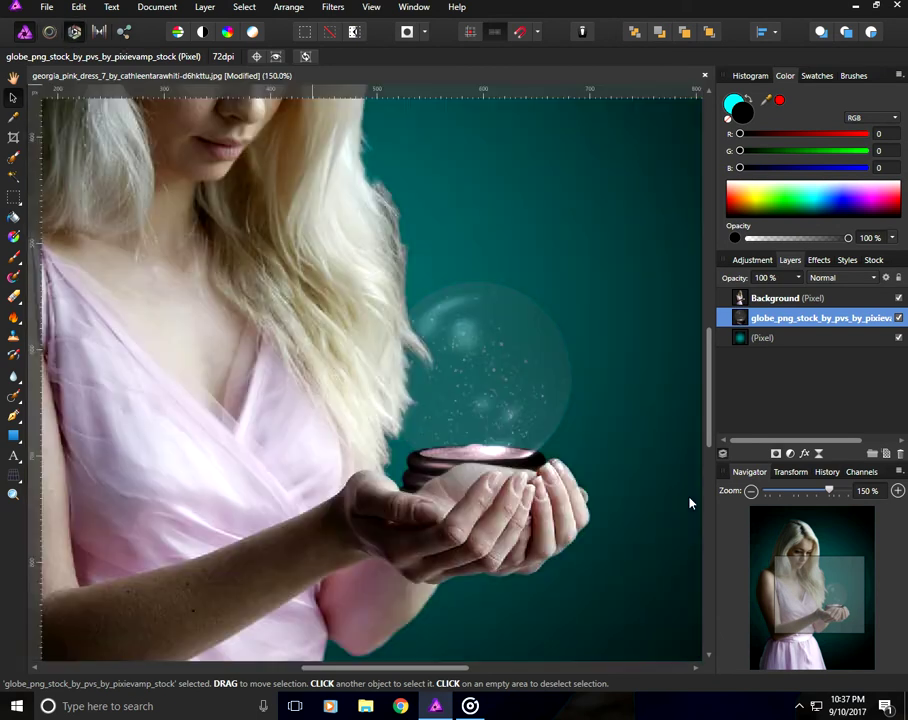
key(ctrl+3)
- Lower the globe's exposure, tweak contrast, and set blackpoint 8% and brightness -9%
mouse_move(797, 481)
mouse_down()
mouse_move(827, 487)
mouse_move(808, 481)
mouse_up()
drag(792, 352, 745, 349)
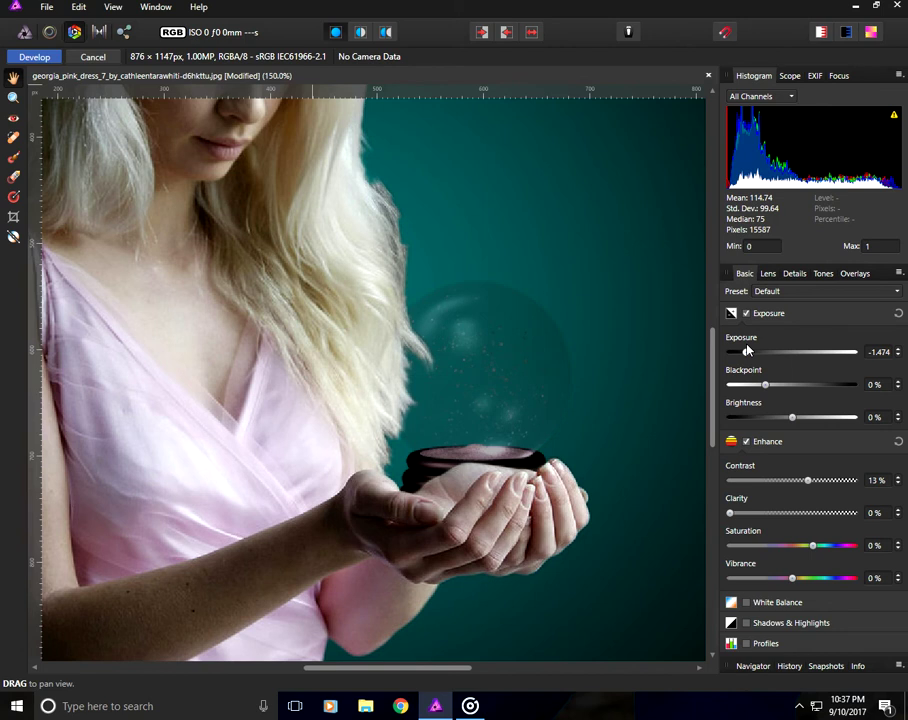
drag(791, 392, 745, 390)
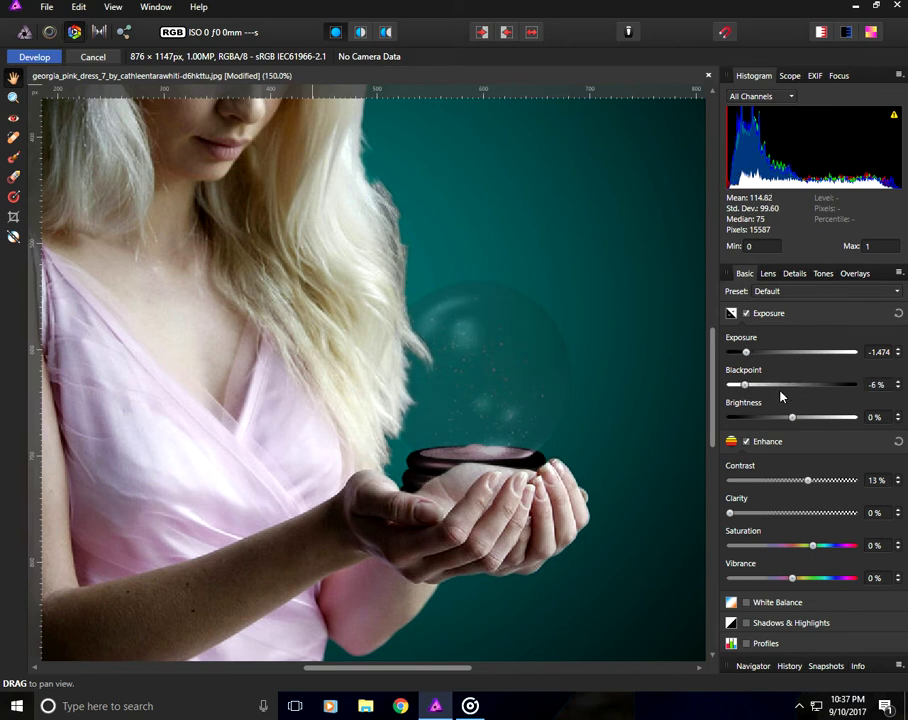
click(793, 388)
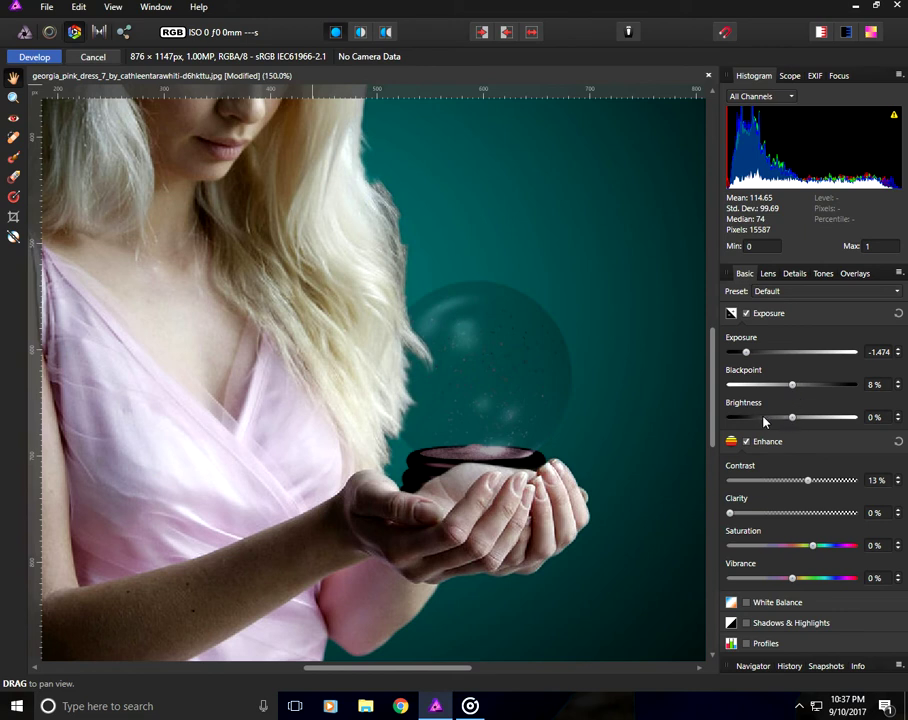
drag(763, 419, 755, 418)
click(820, 422)
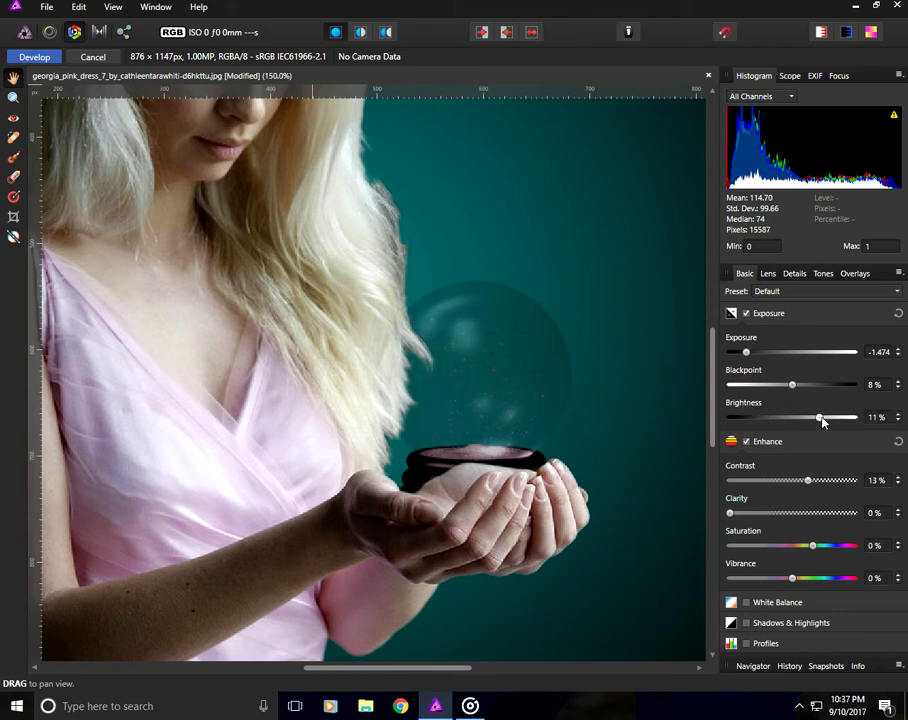
click(769, 418)
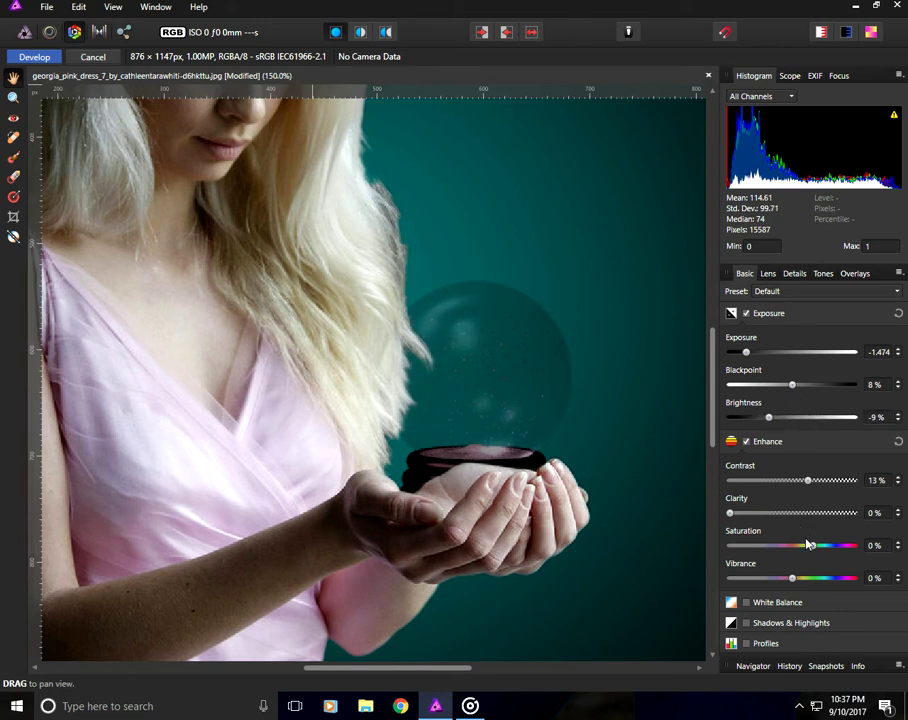
- Enable white balance at 58%, set shadows -44% and highlights 53%, and commit with Develop
click(800, 600)
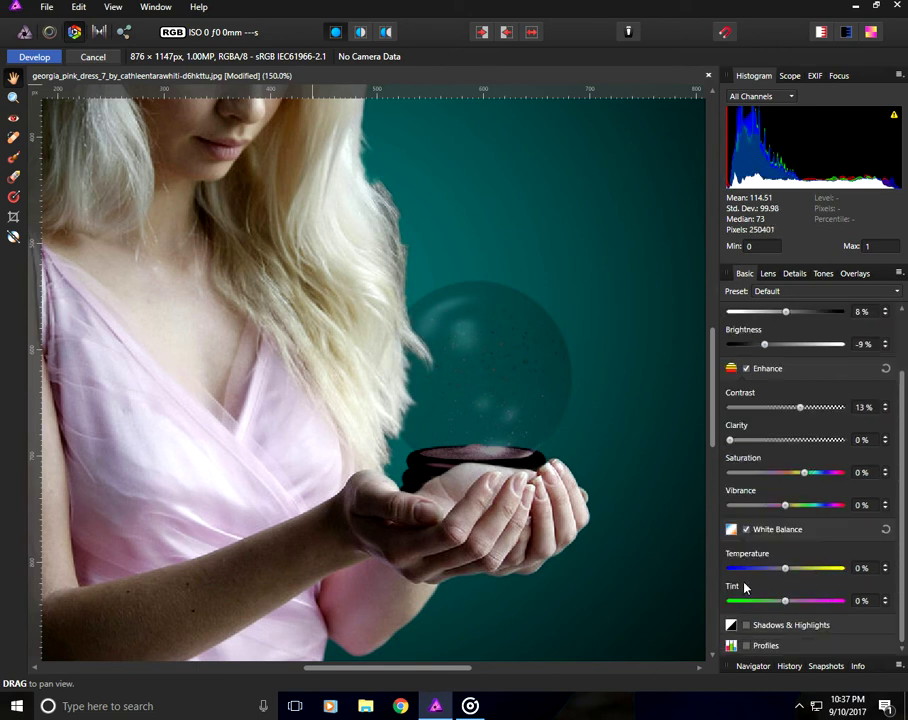
drag(745, 568, 828, 577)
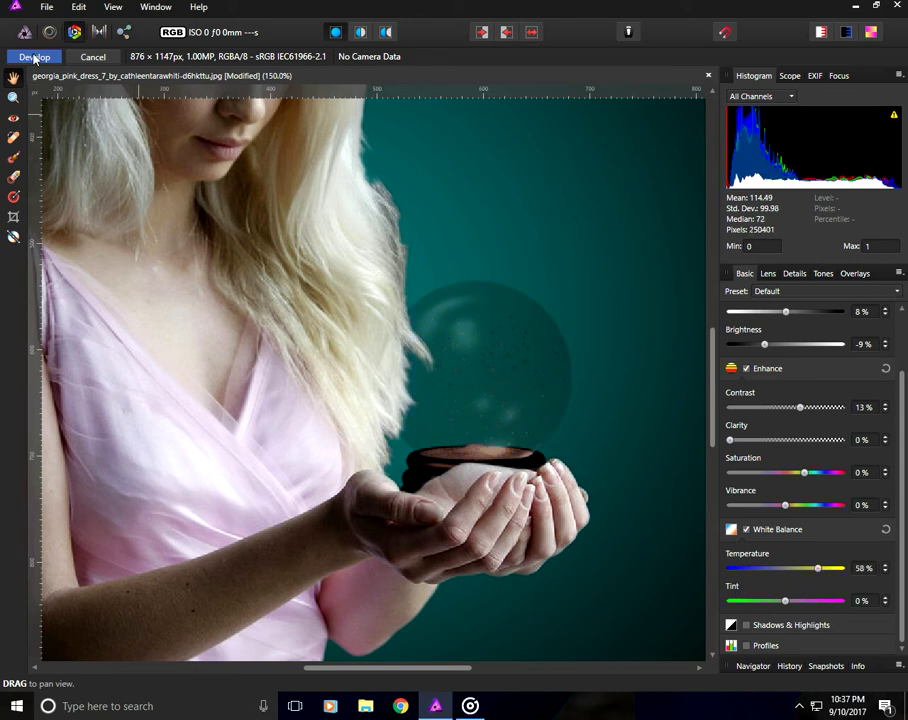
click(789, 624)
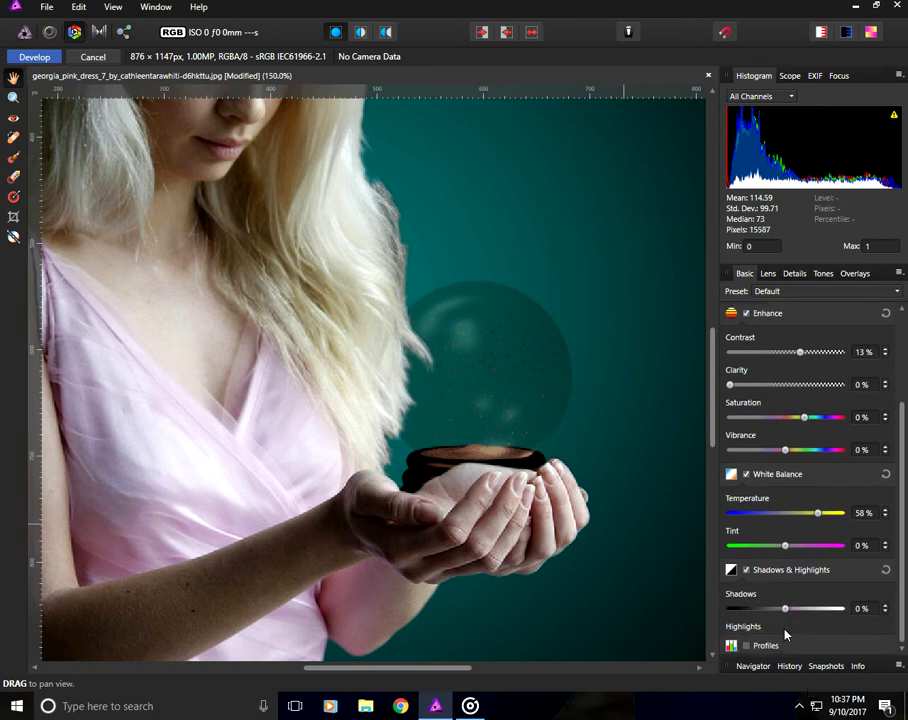
scroll(786, 630, down, 1)
drag(784, 591, 762, 592)
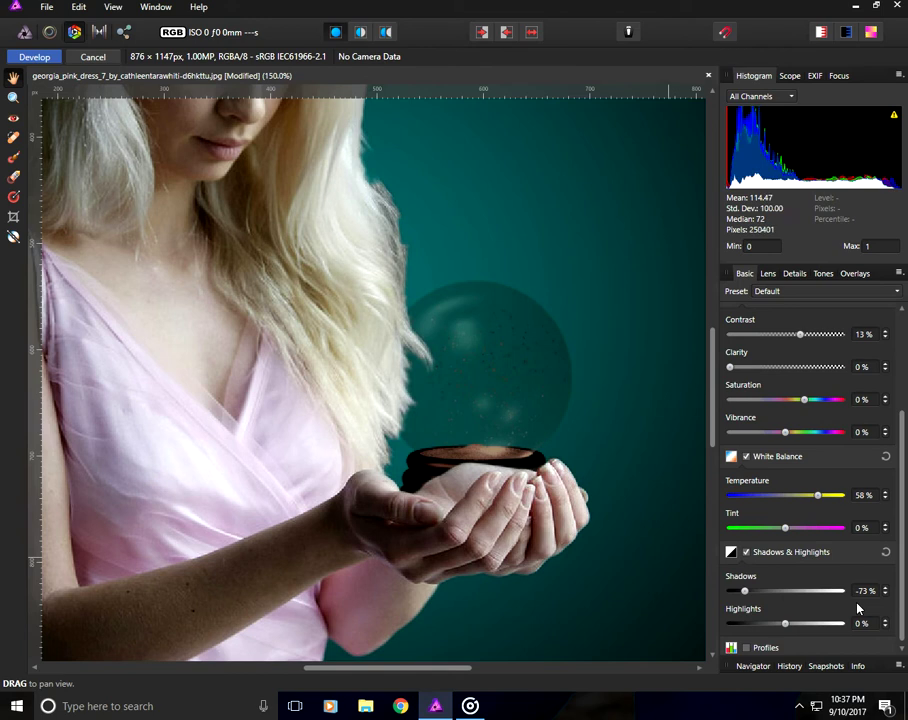
drag(819, 593, 822, 593)
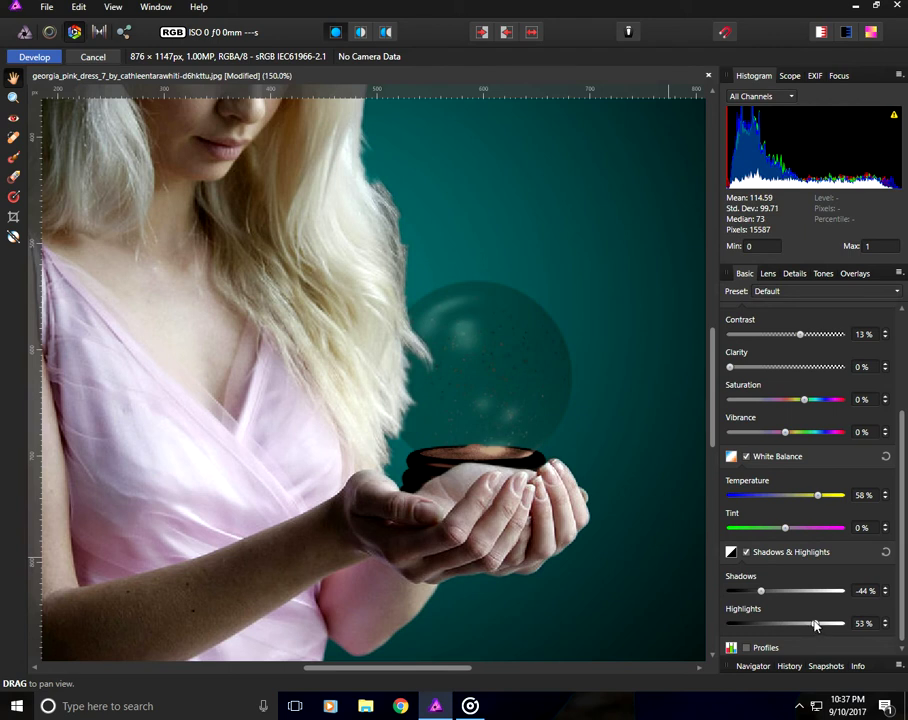
click(22, 56)
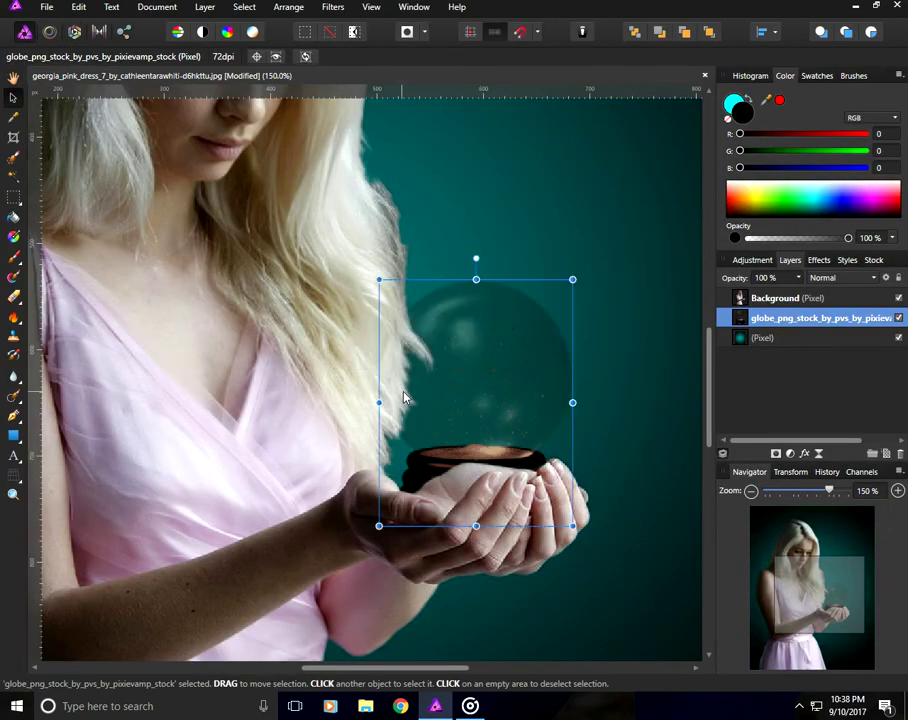
- Nudge the globe slightly down onto the hands and zoom in close
mouse_move(537, 500)
mouse_down()
mouse_move(523, 510)
mouse_move(530, 514)
mouse_up()
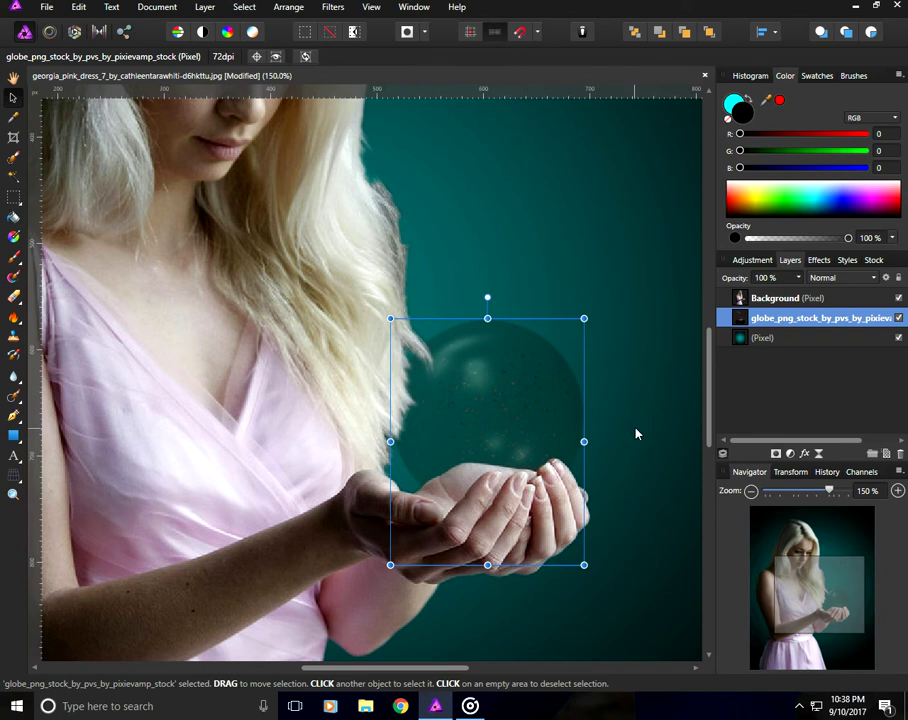
key(ctrl+minus)
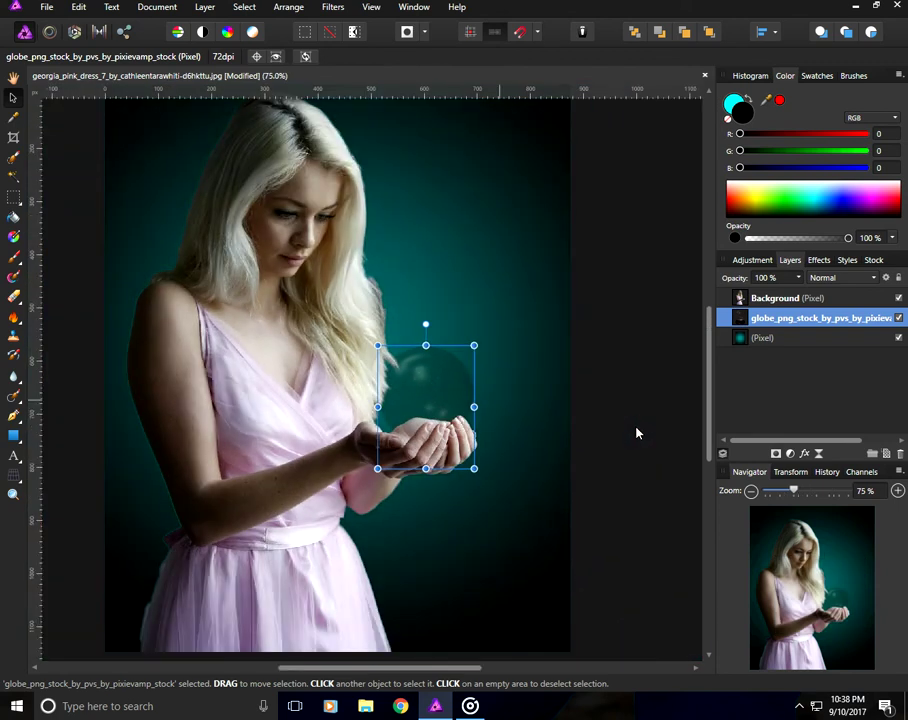
key(ctrl+plus)
key(ctrl+plus)
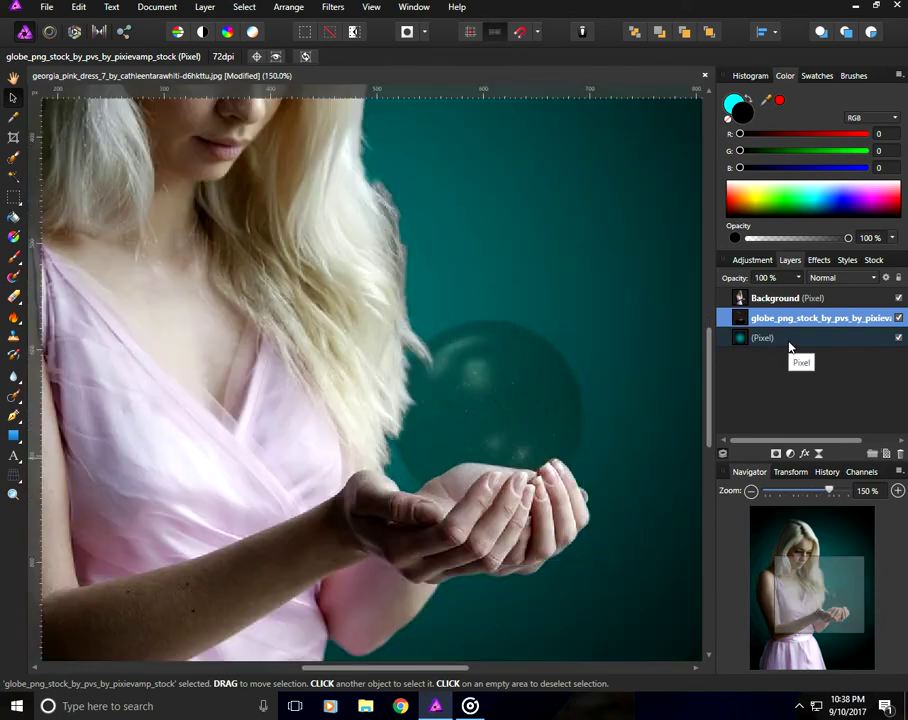
key(ctrl+plus)
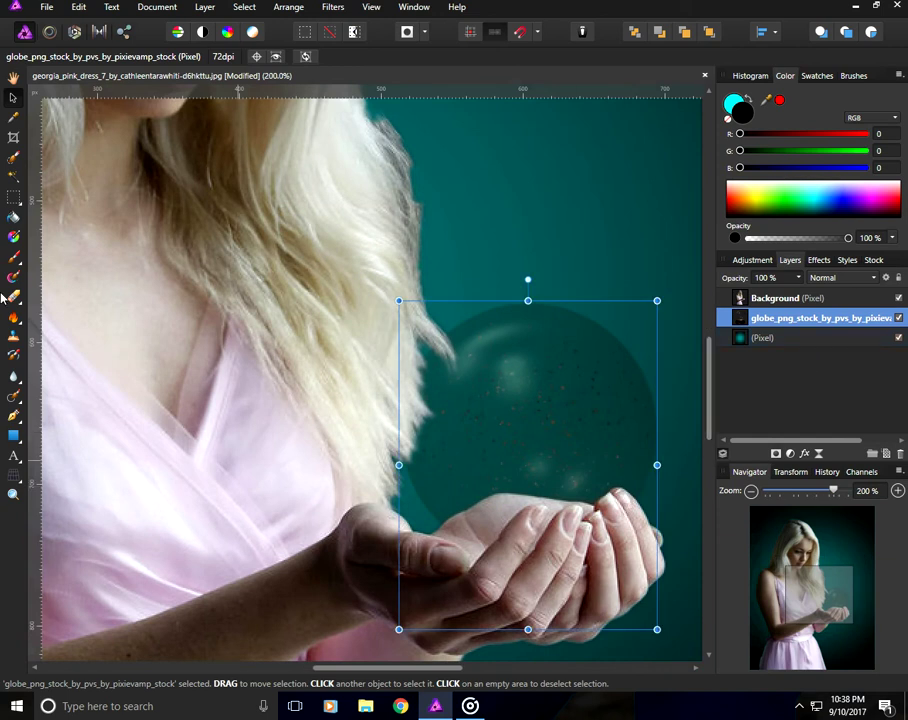
- Move the globe layer above the woman's photo and erase its dark band across her hands
click(14, 297)
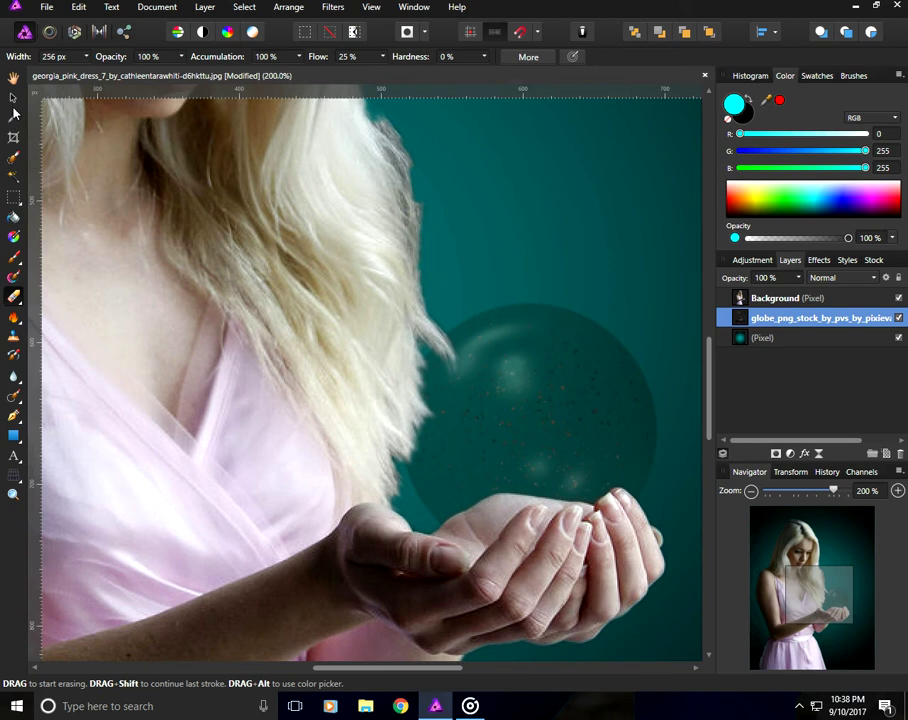
double_click(795, 316)
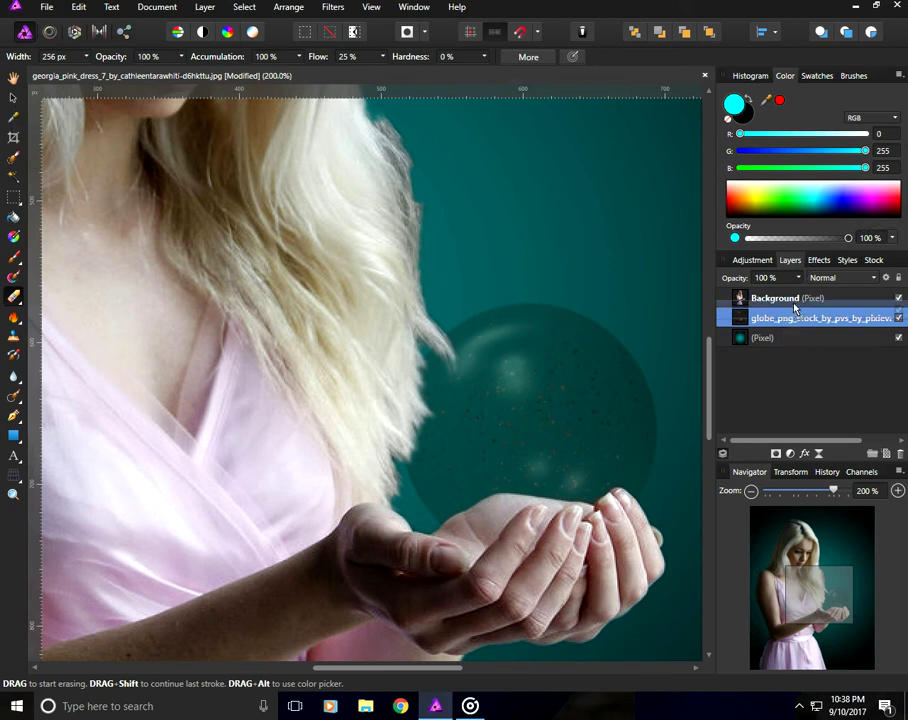
drag(795, 316, 790, 293)
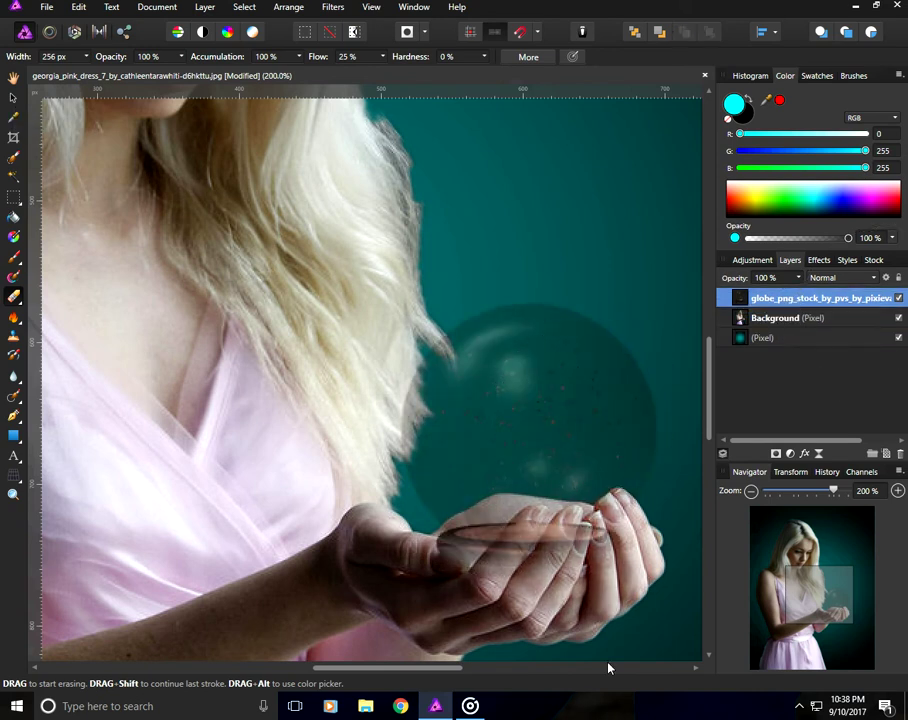
drag(591, 613, 567, 628)
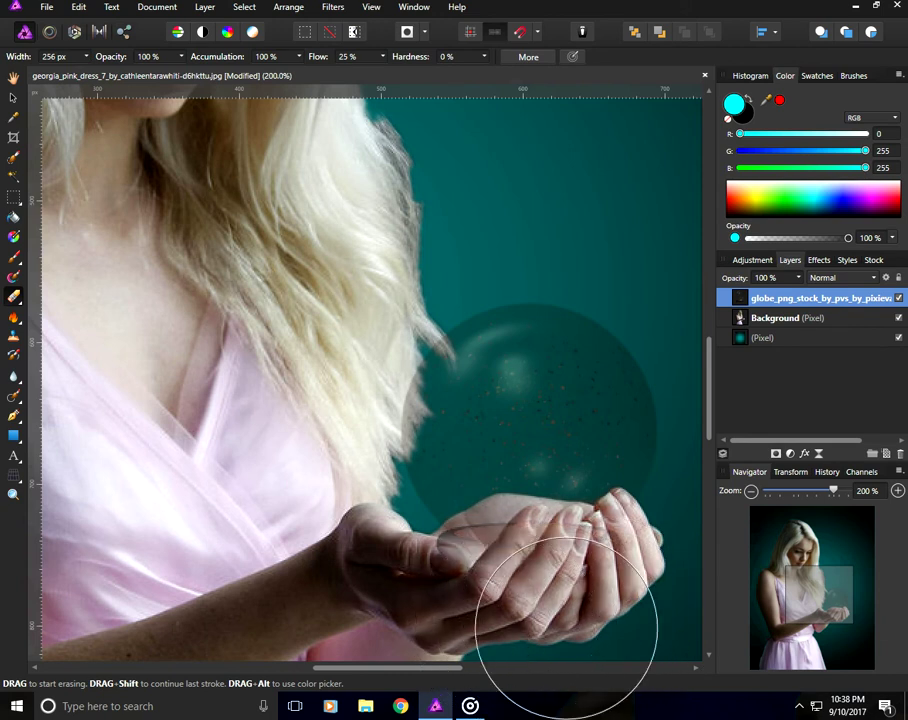
- Dismiss and minimize the music player's error popup, then set the canvas zoom to 75%
key(ctrl+minus)
key(ctrl+minus)
key(ctrl+minus)
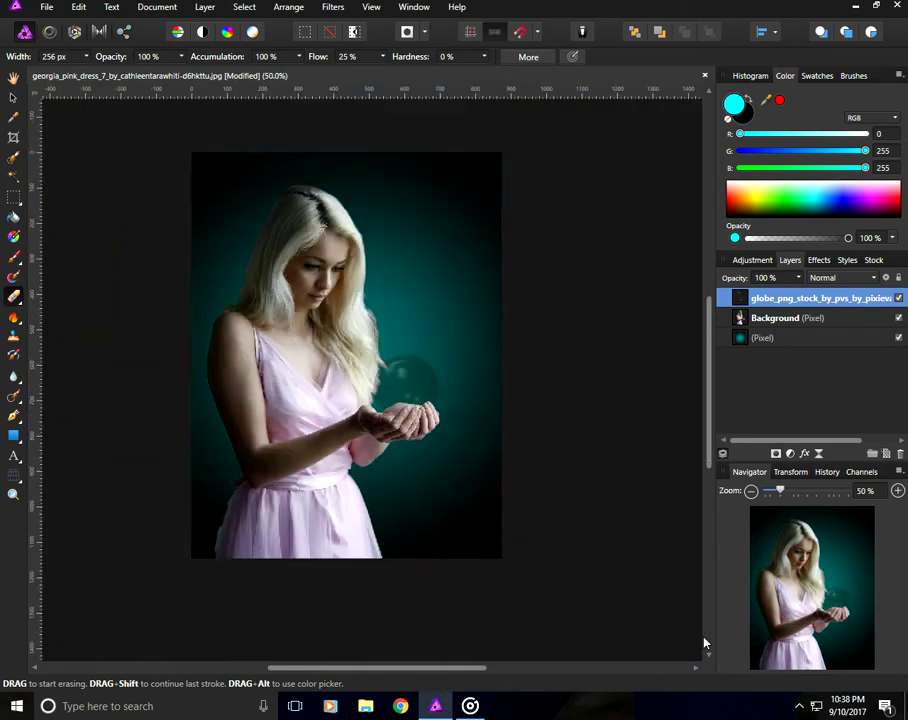
click(470, 706)
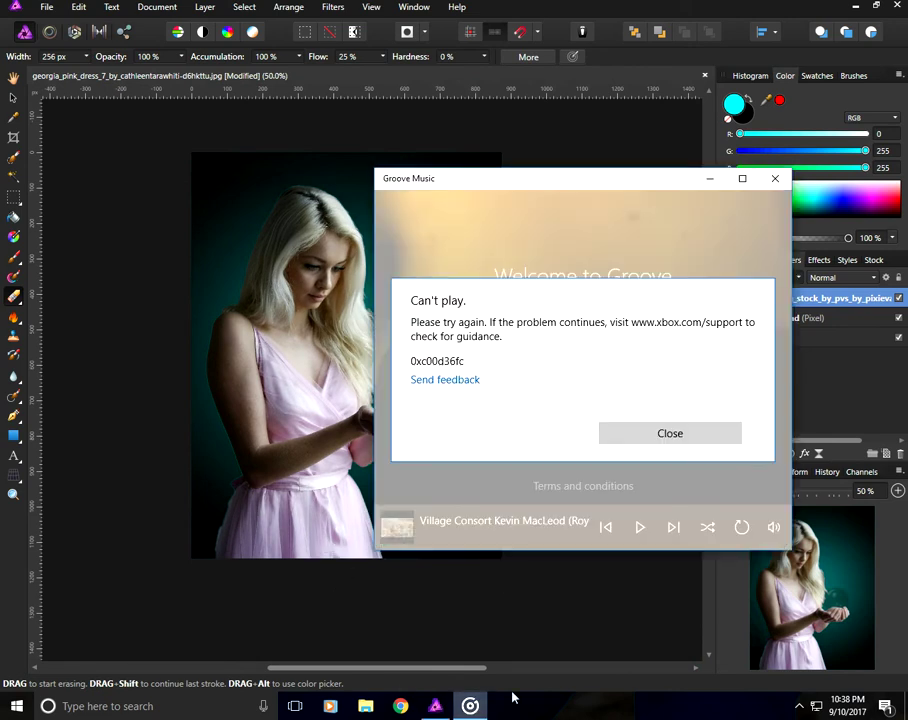
click(676, 437)
click(638, 528)
click(709, 178)
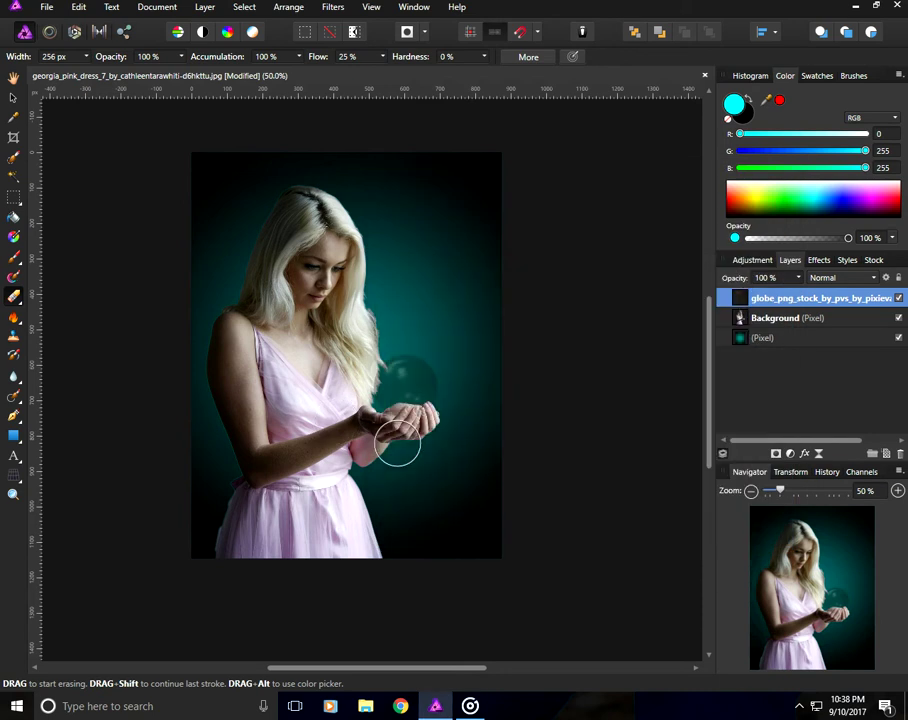
key(ctrl+plus)
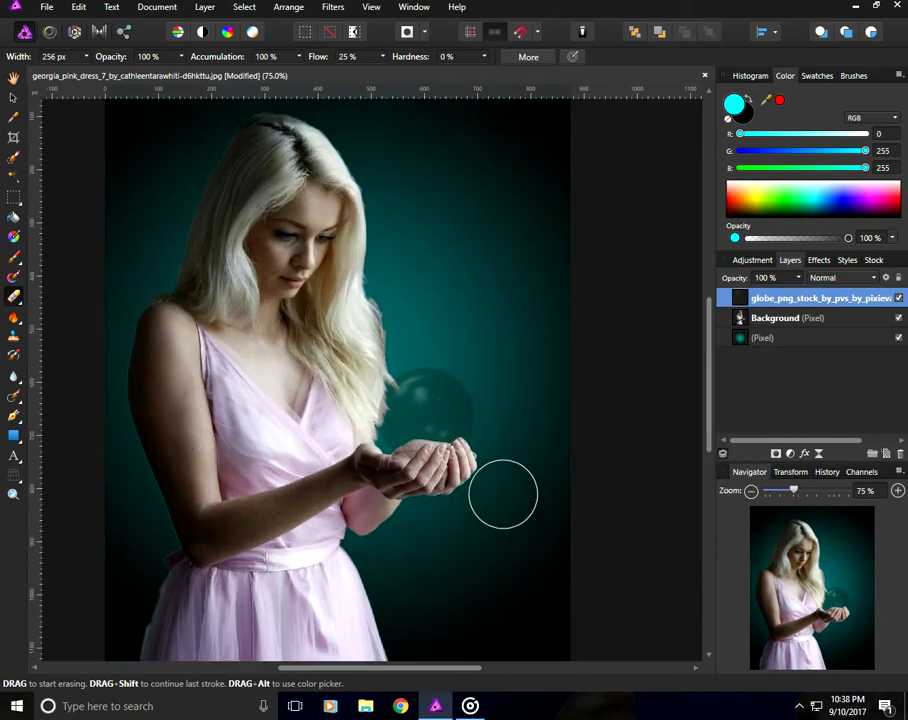
scroll(496, 545, down, 2)
- Place the photo of the reclining man into the document
click(46, 13)
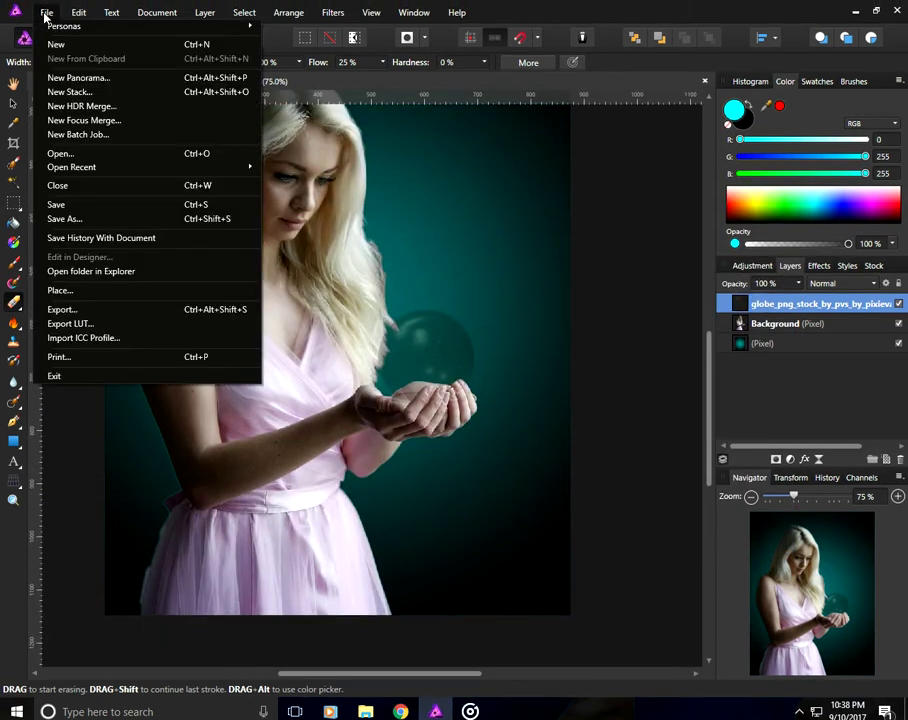
click(58, 290)
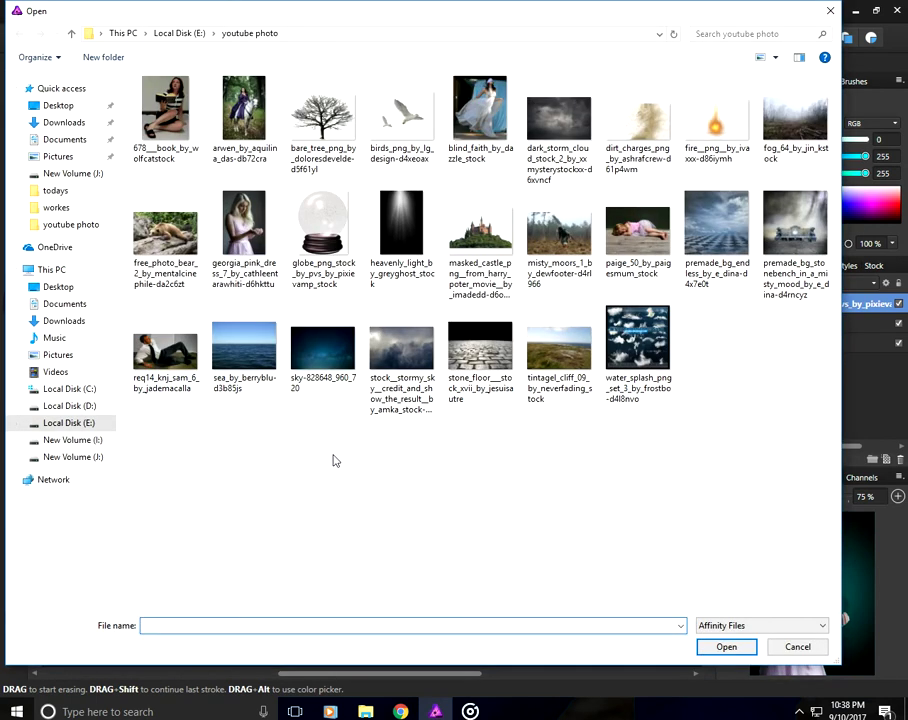
key(Escape)
click(47, 12)
click(60, 291)
click(160, 360)
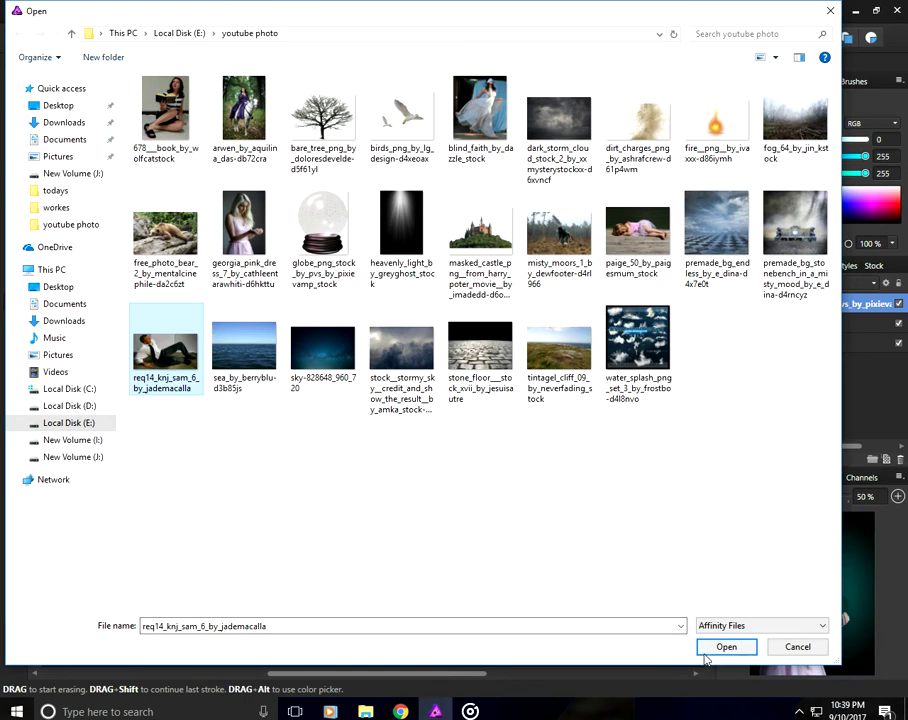
click(708, 646)
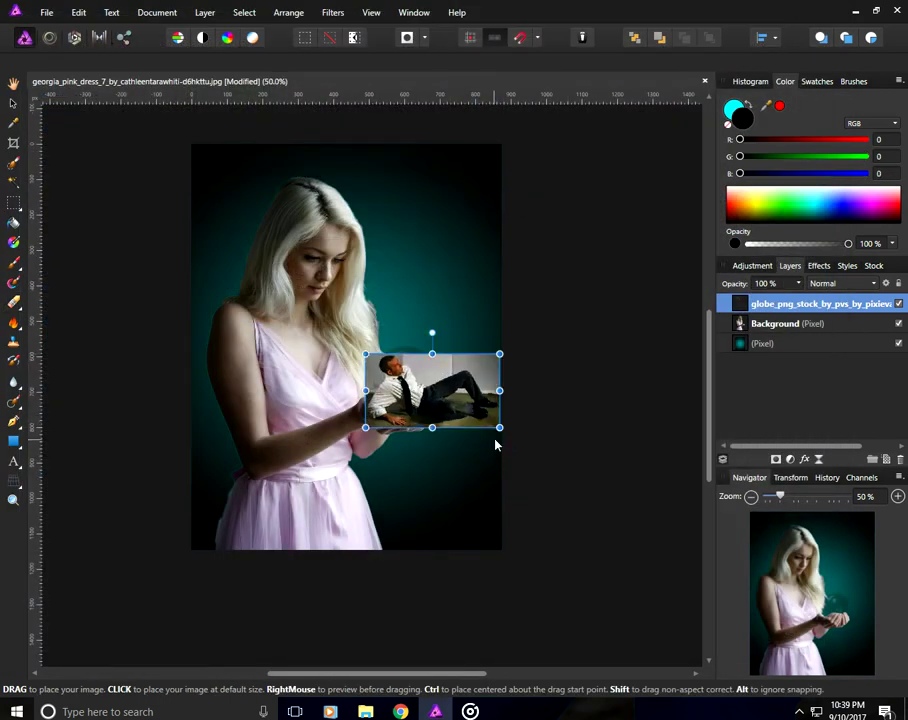
- Position the man photo over the globe and flip it horizontally
drag(474, 434, 500, 428)
right_click(415, 390)
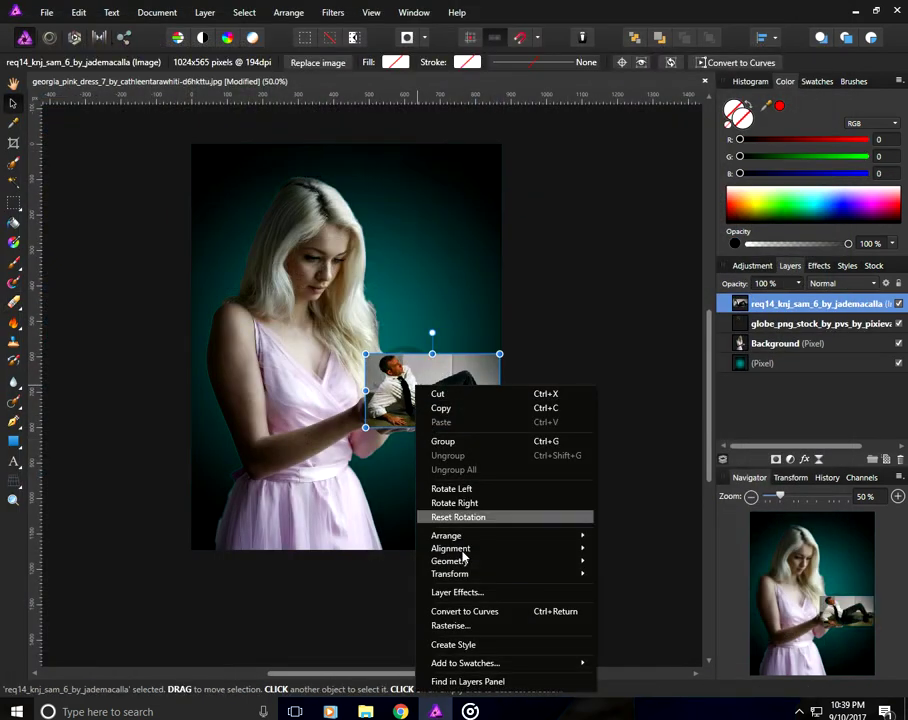
mouse_move(450, 574)
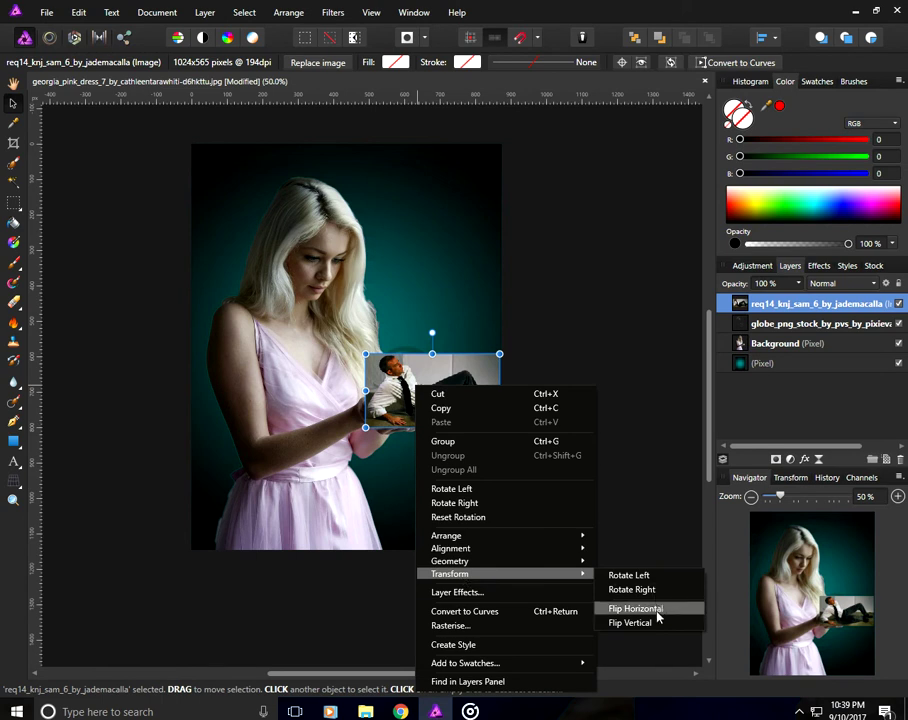
click(659, 610)
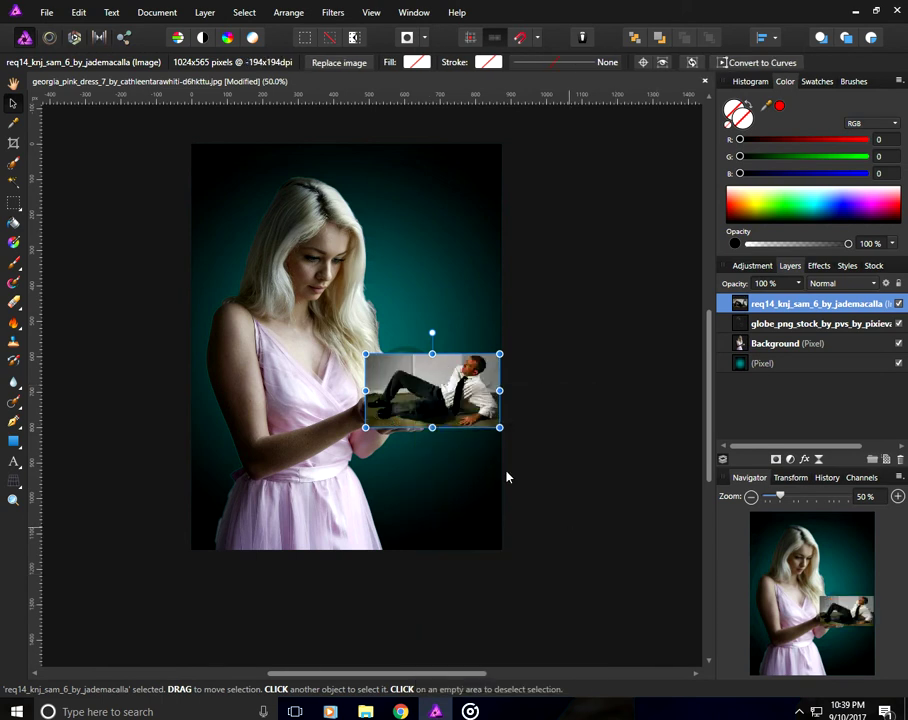
scroll(502, 465, up, 1)
scroll(502, 465, up, 1)
scroll(502, 465, up, 1)
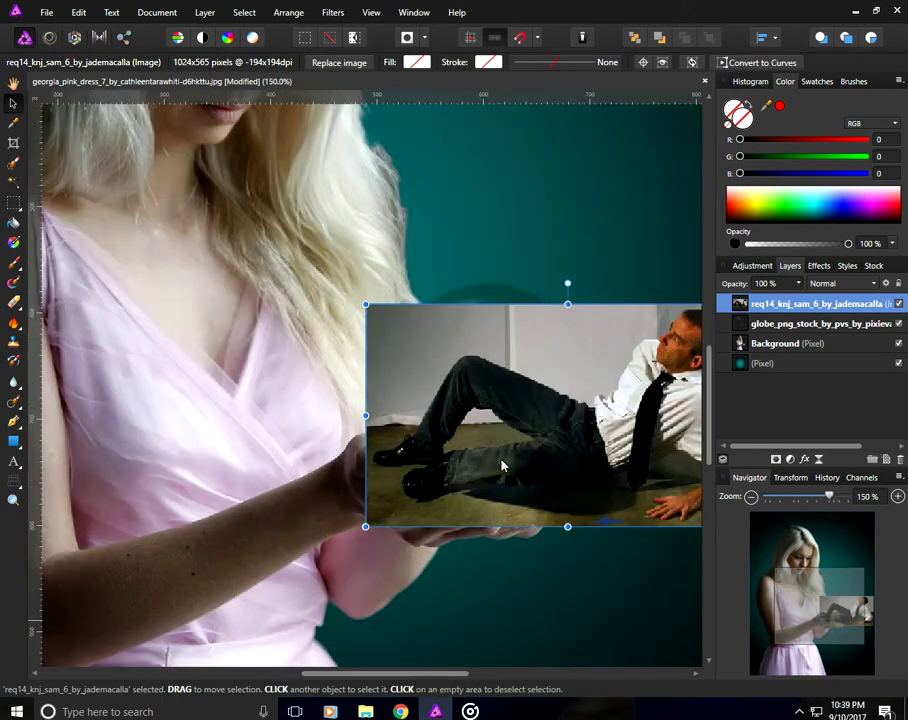
scroll(502, 465, up, 1)
drag(453, 425, 298, 398)
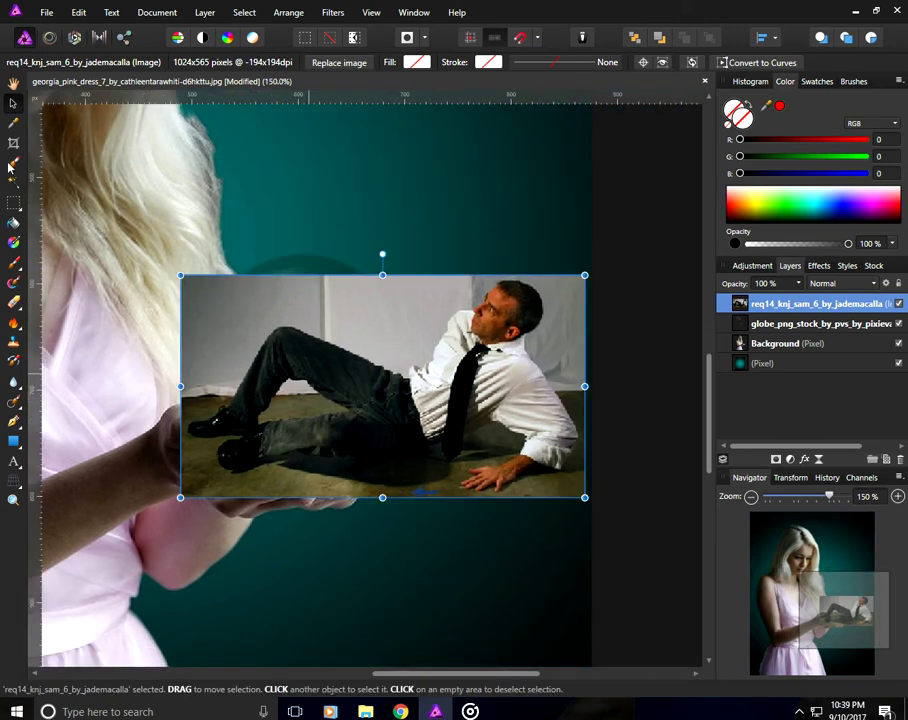
- Paint a selection over the man's legs, tie and head with a ~24 px Selection Brush, subtracting nearby backdrop
key(w)
drag(340, 398, 386, 427)
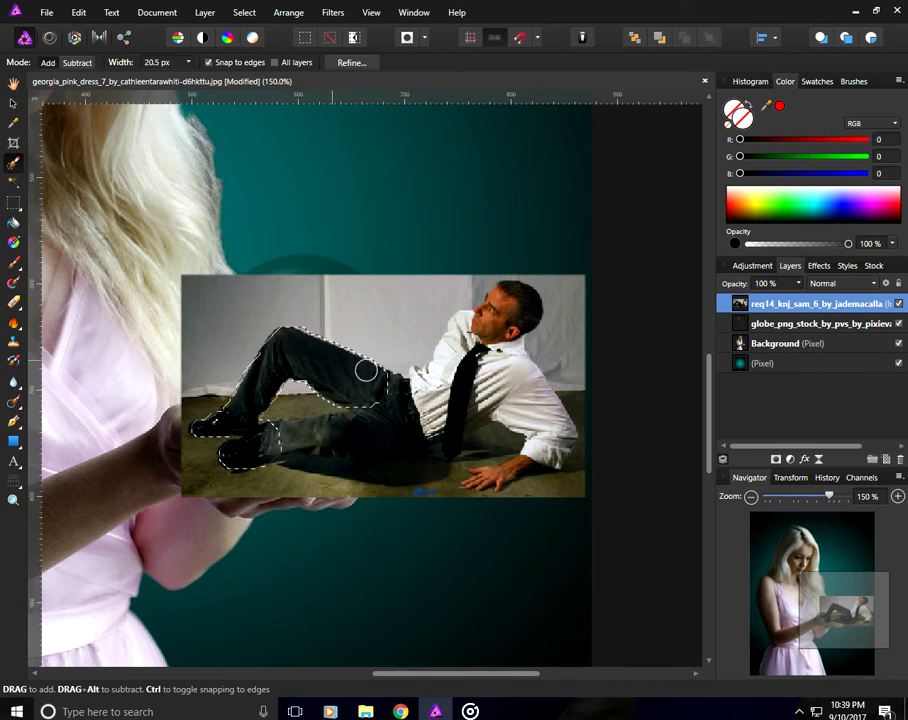
drag(465, 370, 455, 430)
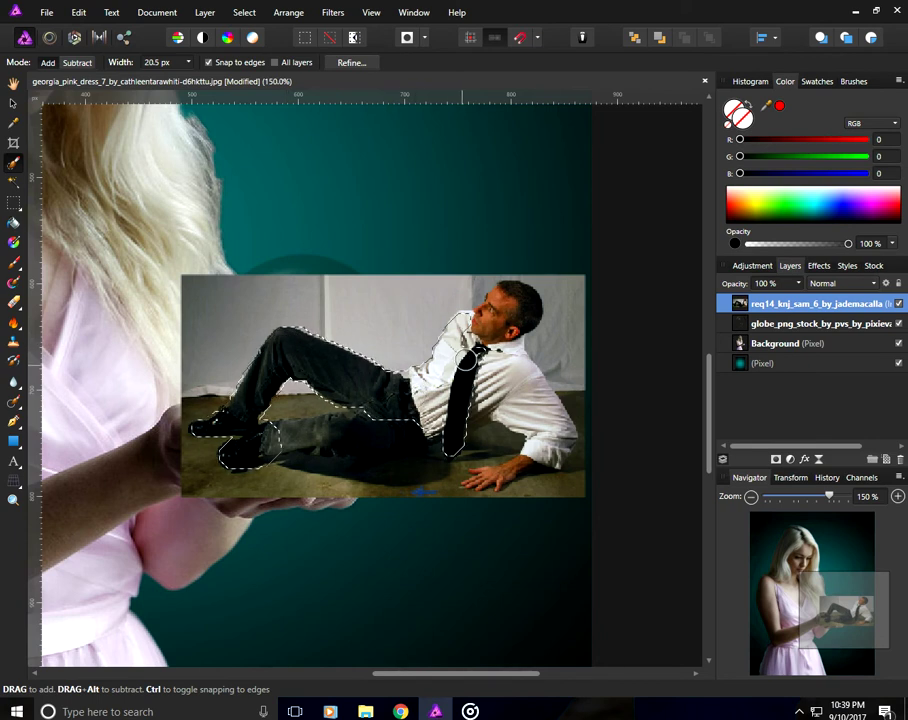
mouse_move(493, 328)
mouse_down()
mouse_move(494, 301)
mouse_move(558, 428)
mouse_up()
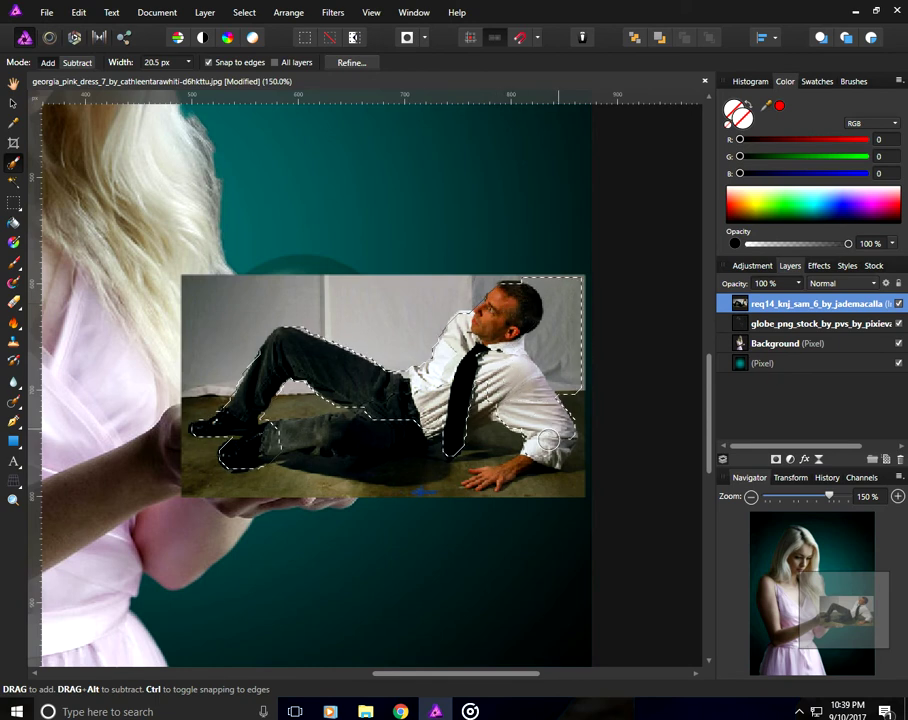
drag(562, 428, 493, 404)
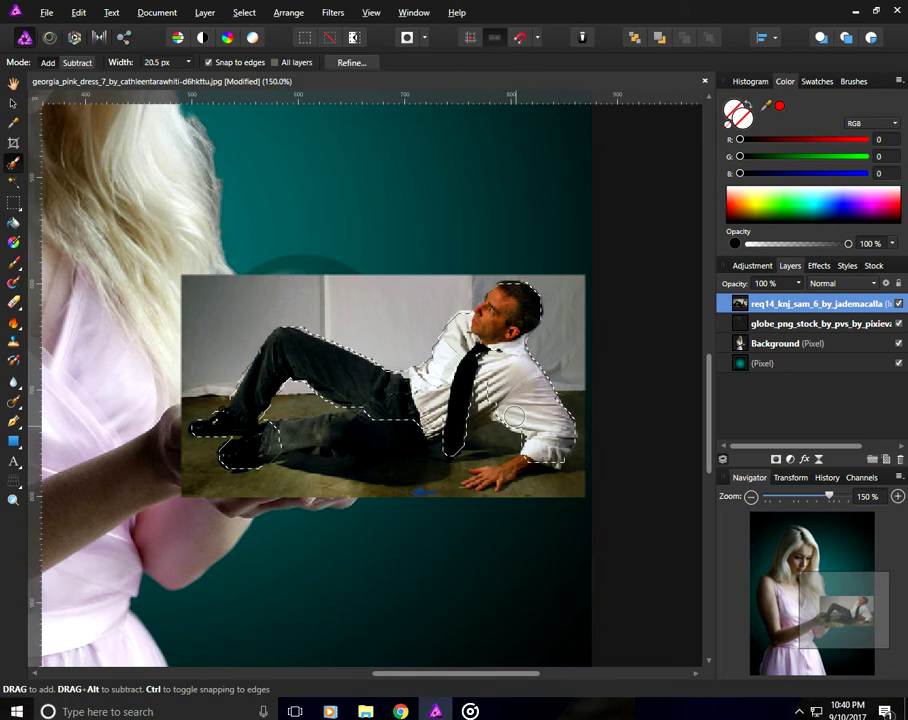
- At 300% zoom, add the lower leg and knee and trim the shadowed floor from the selection
key(ctrl+plus)
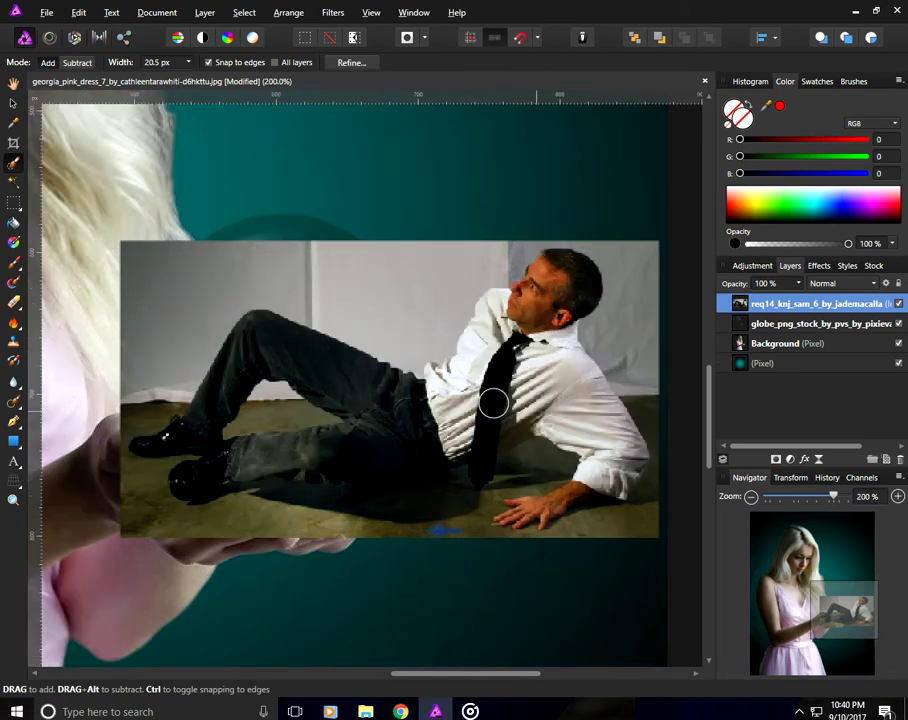
key(ctrl+plus)
mouse_move(341, 483)
mouse_down()
mouse_move(237, 425)
mouse_move(213, 428)
mouse_up()
mouse_move(429, 617)
mouse_down()
mouse_move(590, 527)
mouse_move(597, 476)
mouse_up()
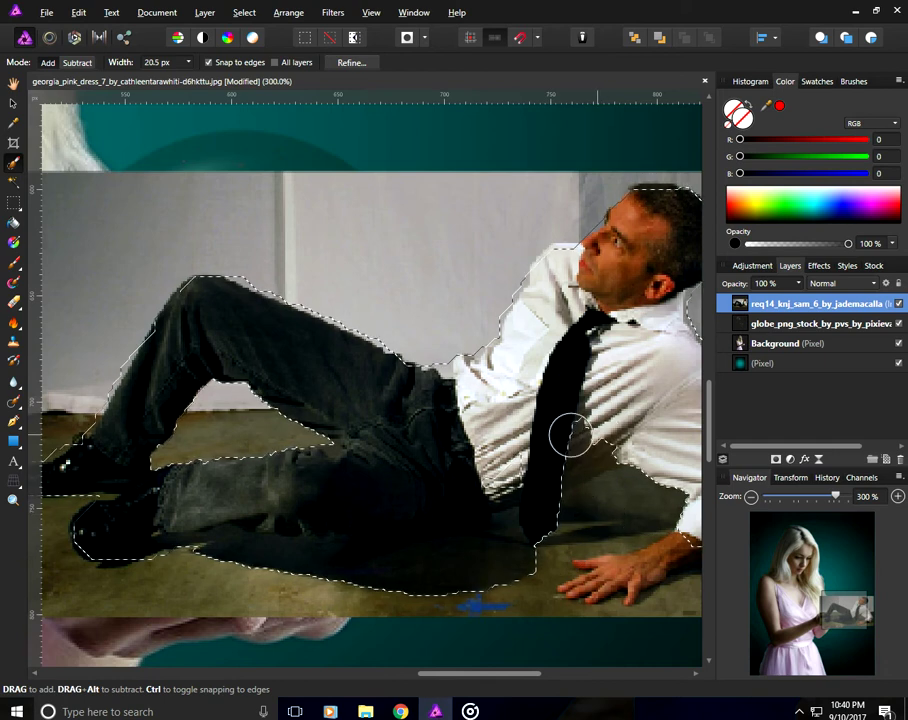
mouse_move(415, 458)
mouse_down()
mouse_move(338, 434)
mouse_move(344, 419)
mouse_up()
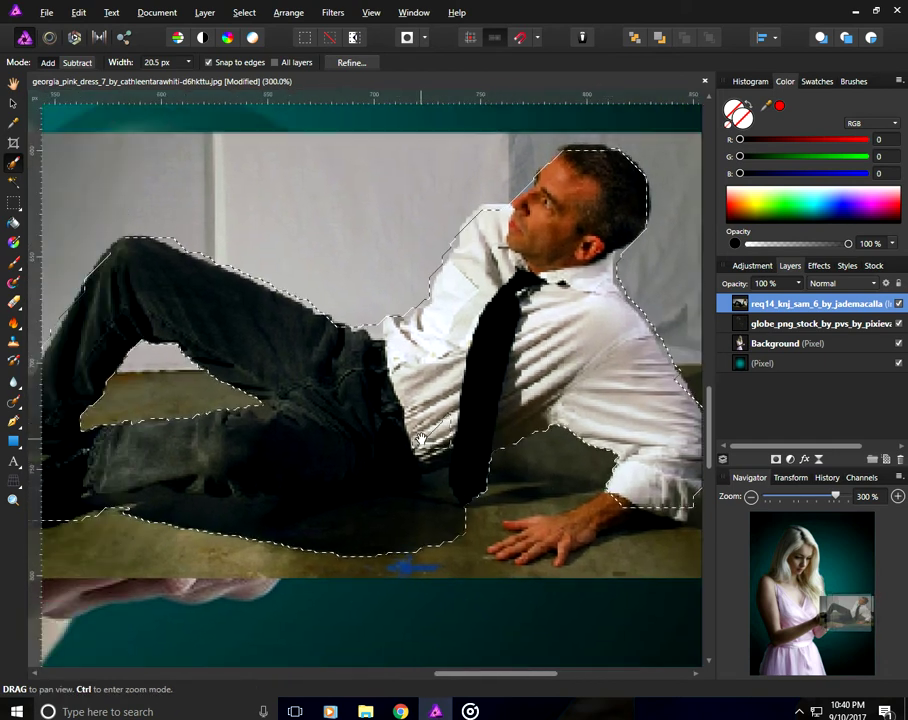
mouse_move(436, 548)
mouse_down()
mouse_move(420, 574)
mouse_move(397, 530)
mouse_move(284, 547)
mouse_move(213, 531)
mouse_move(189, 509)
mouse_move(181, 465)
mouse_move(142, 464)
mouse_move(138, 521)
mouse_move(170, 517)
mouse_move(75, 537)
mouse_move(265, 535)
mouse_up()
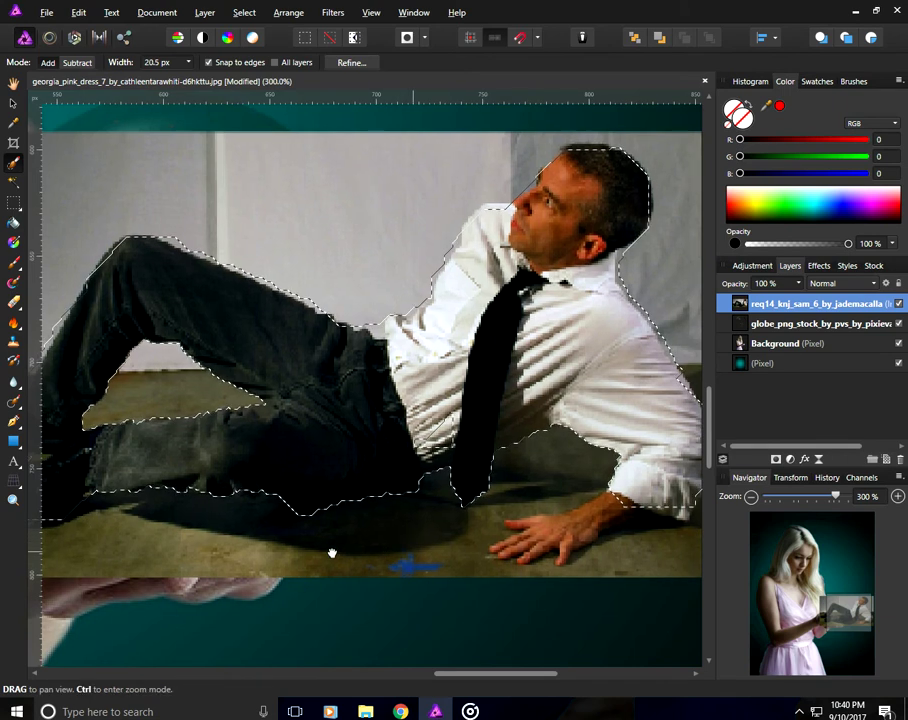
drag(332, 551, 162, 551)
- With a smaller brush, refine the selection around the shirt cuff, shirt edge, hand and forearm
key(bracketleft)
key(bracketleft)
key(bracketleft)
key(bracketleft)
drag(525, 490, 491, 515)
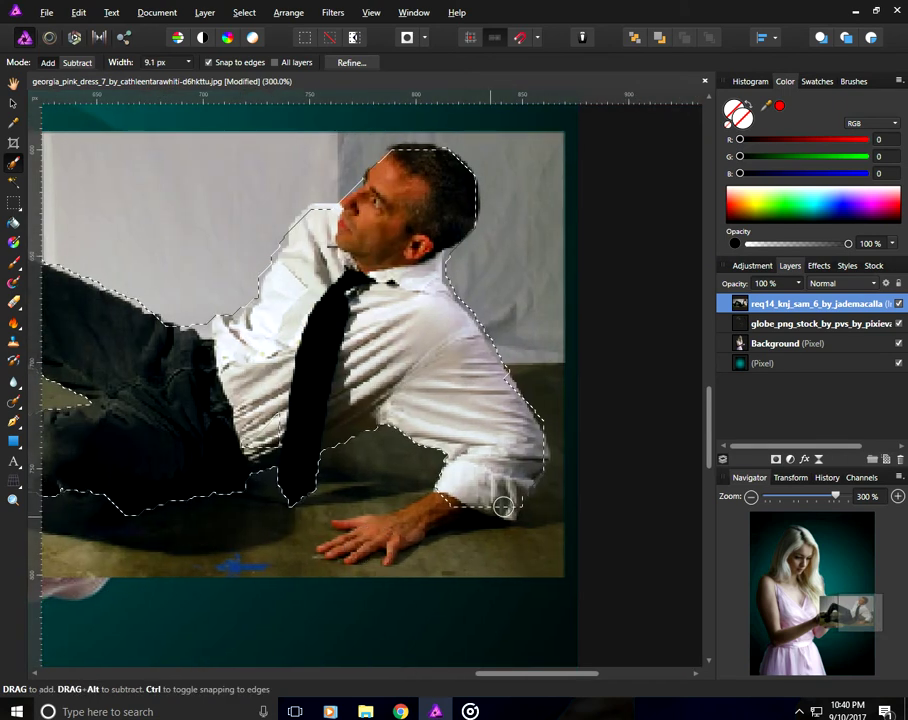
drag(515, 365, 540, 408)
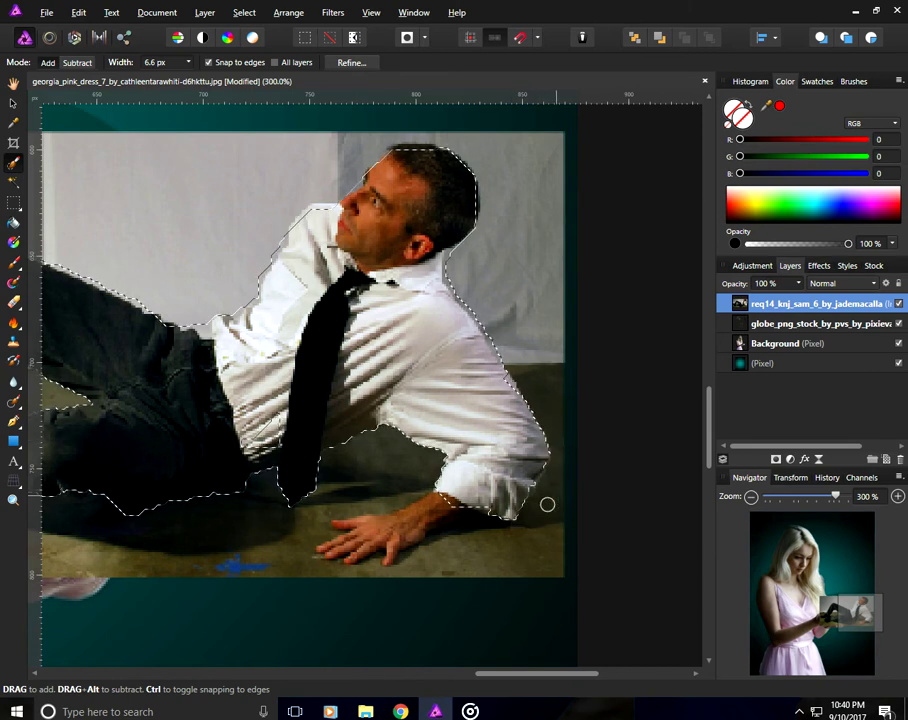
mouse_move(423, 512)
mouse_down()
mouse_move(362, 542)
mouse_move(385, 556)
mouse_move(378, 546)
mouse_move(439, 549)
mouse_move(440, 531)
mouse_move(468, 525)
mouse_move(369, 575)
mouse_move(381, 573)
mouse_up()
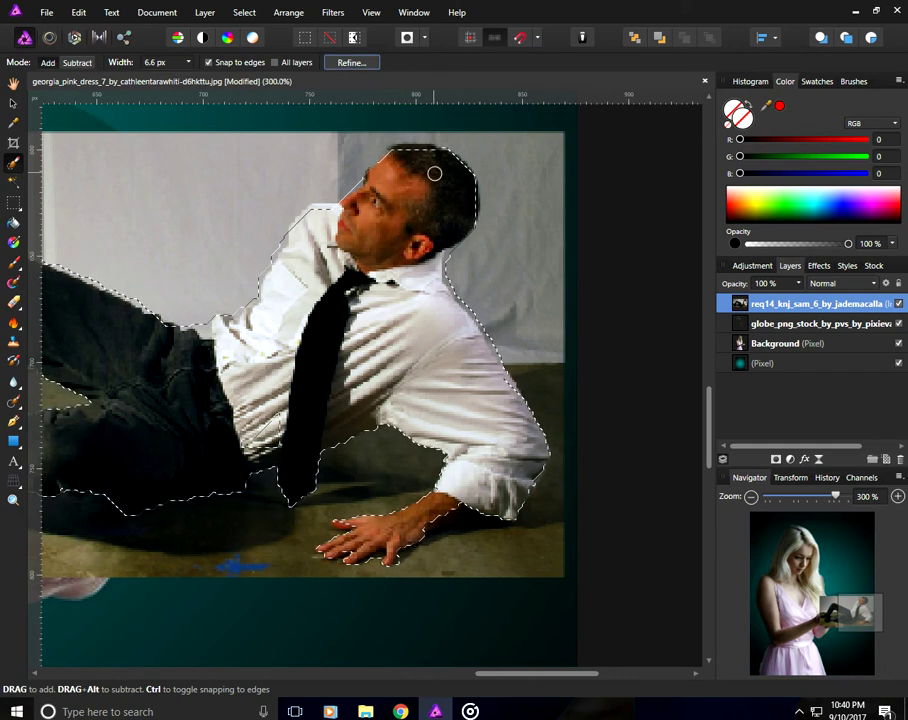
click(354, 63)
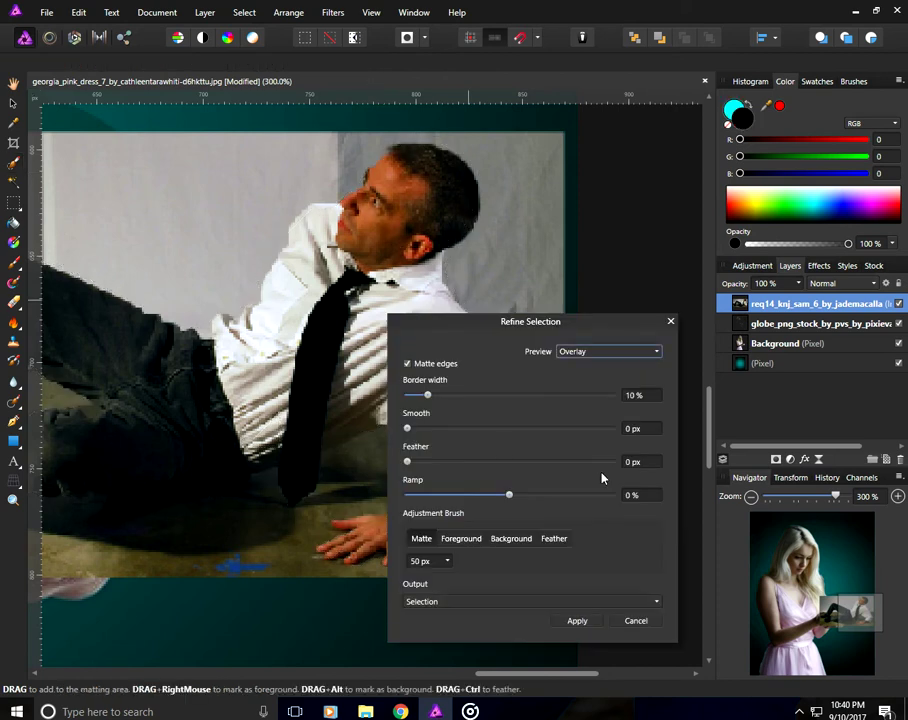
- Feather and apply the refined selection, then mask the man's layer with it
click(632, 461)
text(1)
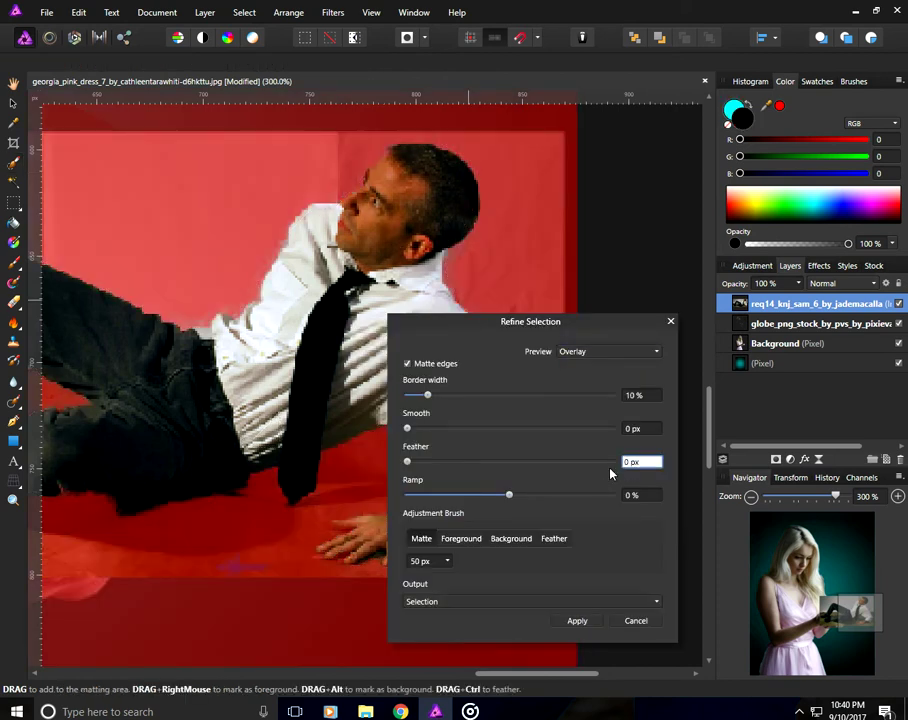
click(586, 620)
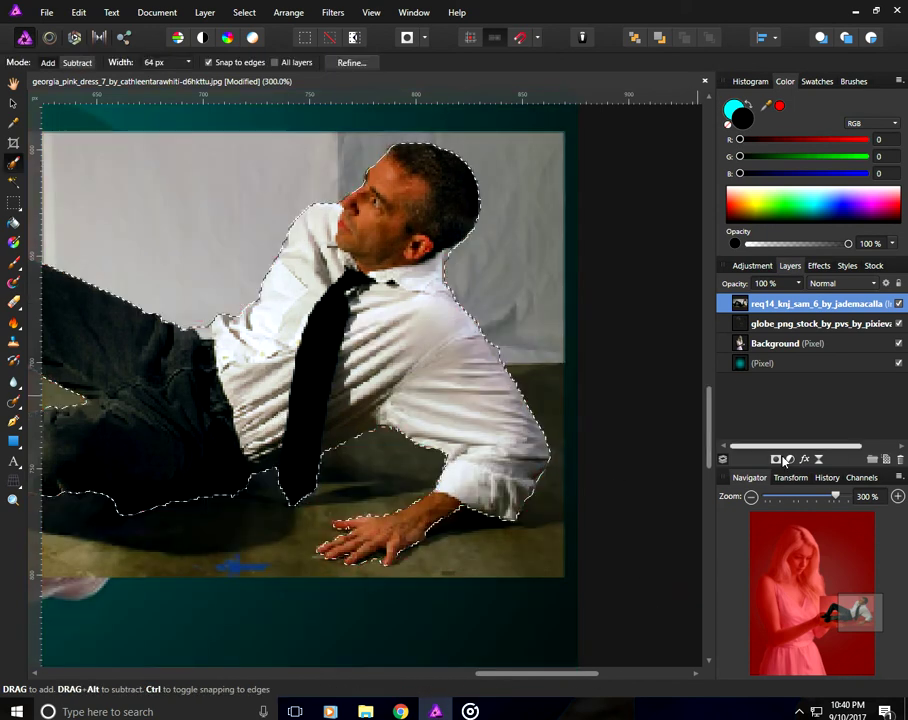
click(776, 462)
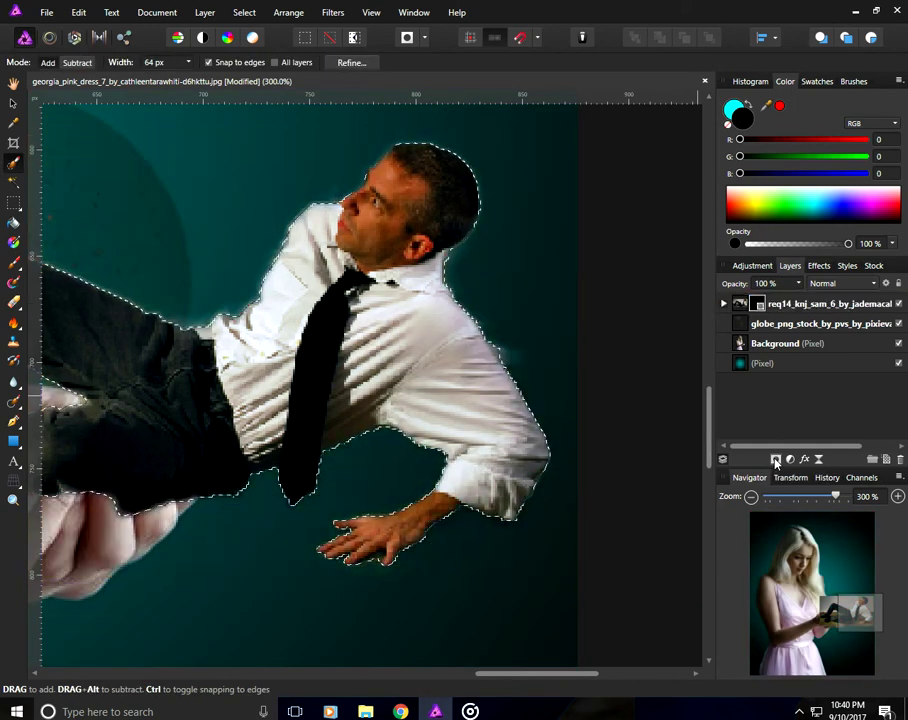
key(ctrl+minus)
key(ctrl+minus)
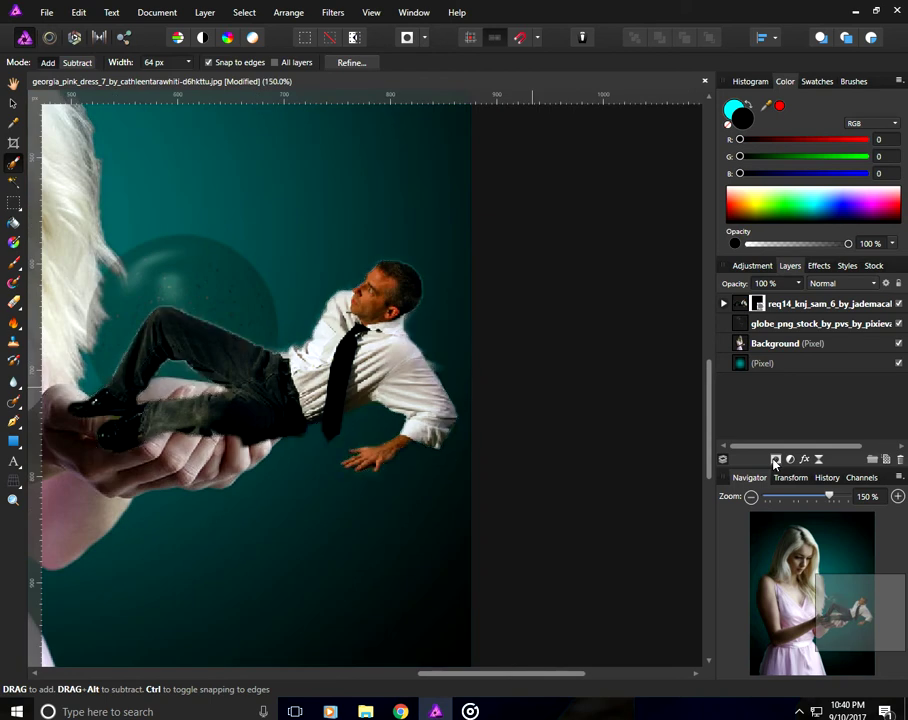
- Undo an accidental move of the mask and reselect the man's image layer
click(13, 103)
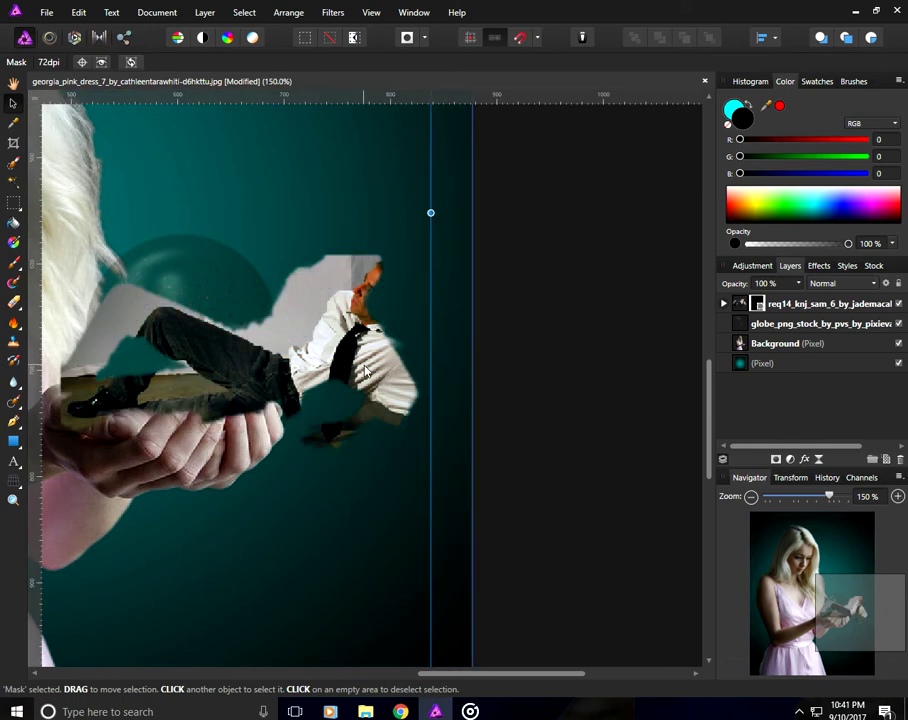
drag(225, 328, 209, 307)
click(80, 12)
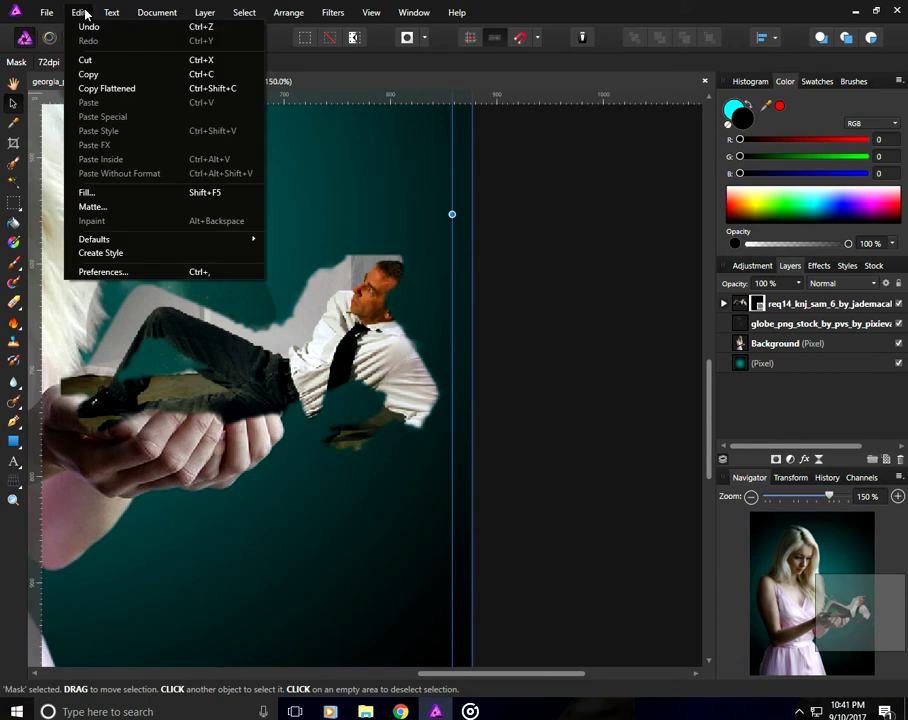
click(199, 34)
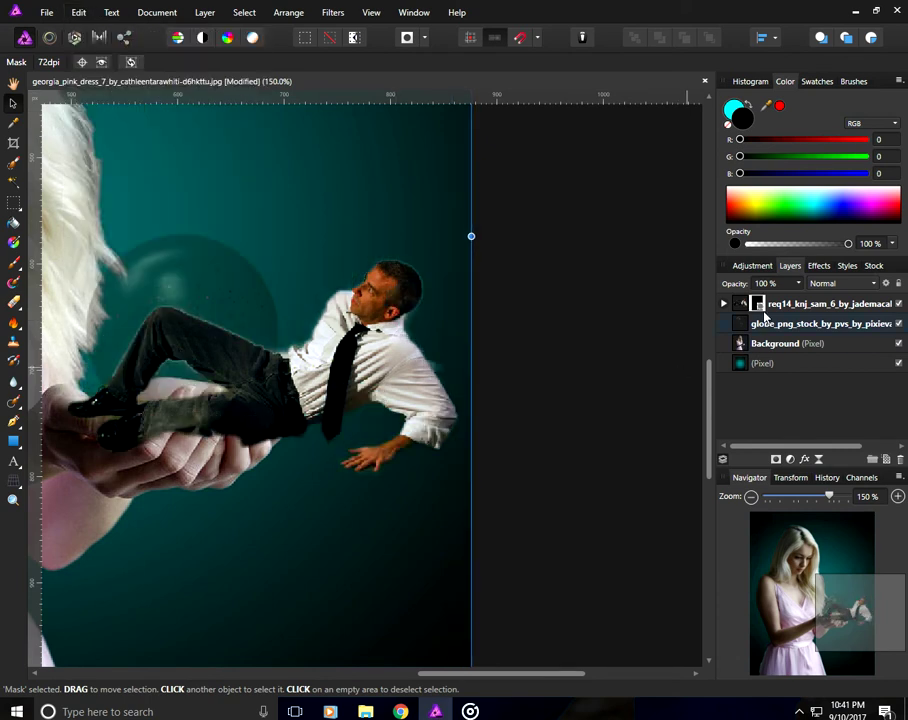
click(776, 309)
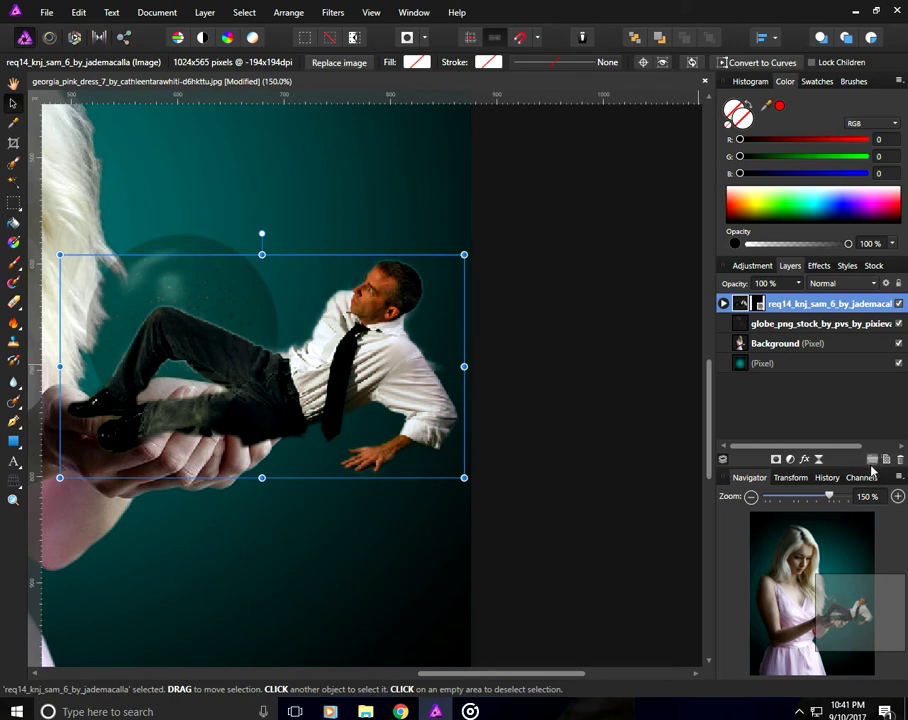
- Group the man's layer and scale the group down proportionally toward her hands
click(872, 459)
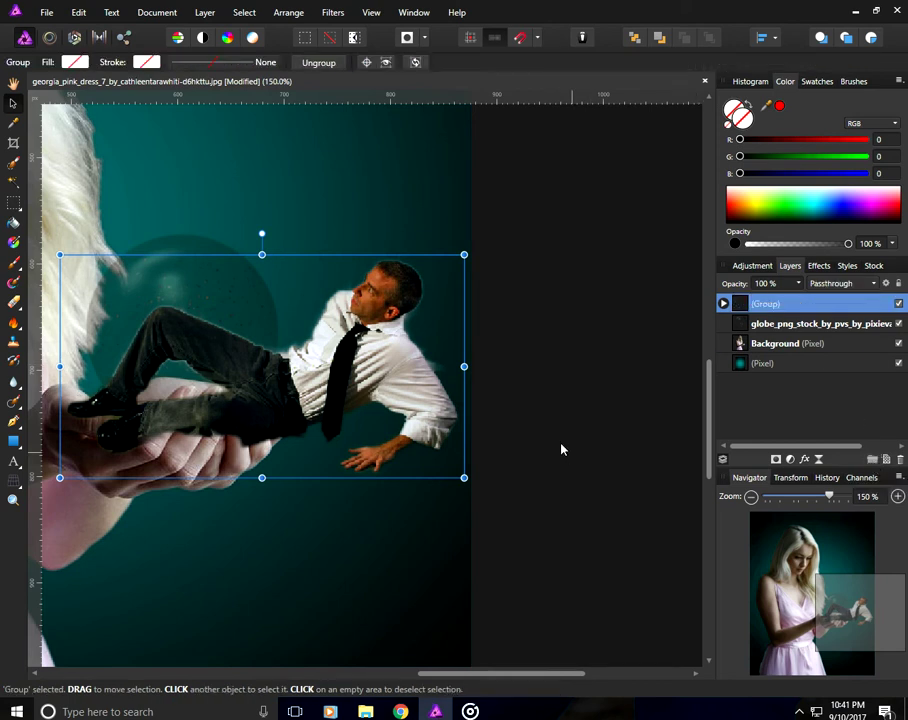
drag(464, 255, 329, 330)
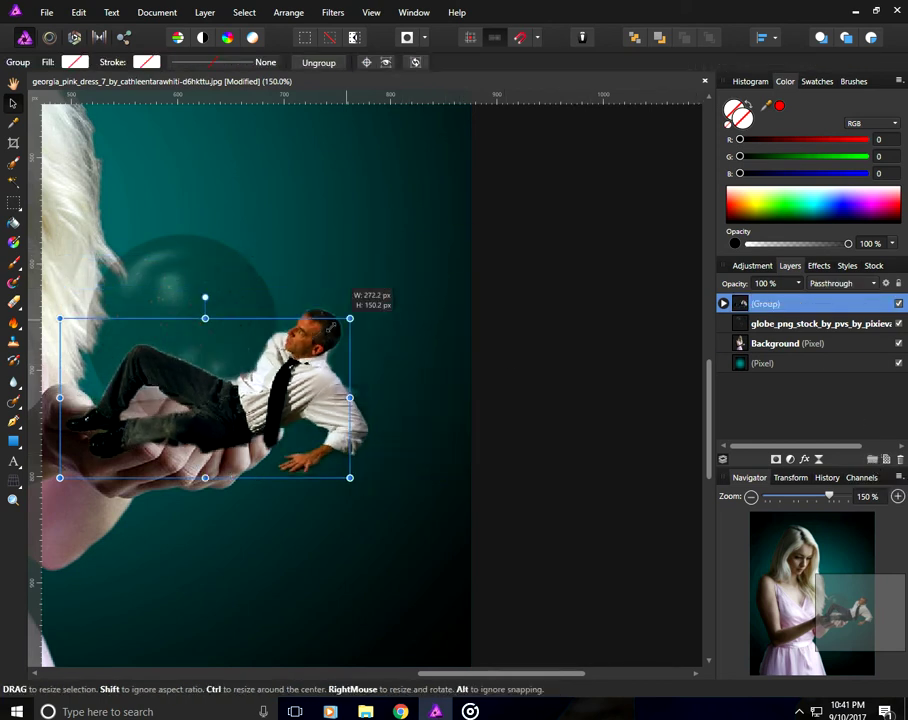
scroll(282, 264, down, 3)
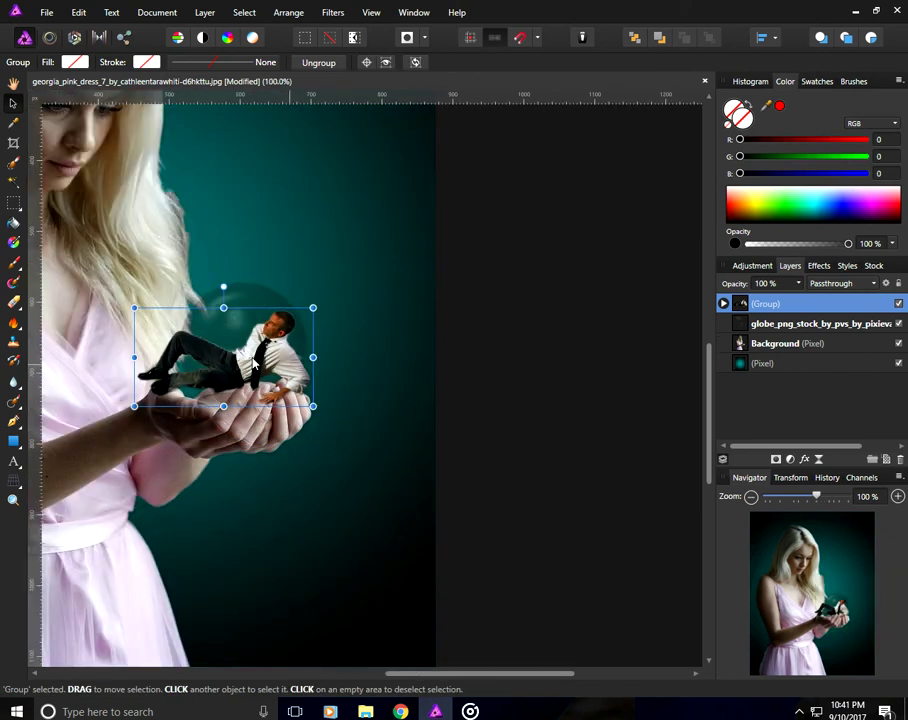
drag(216, 348, 234, 351)
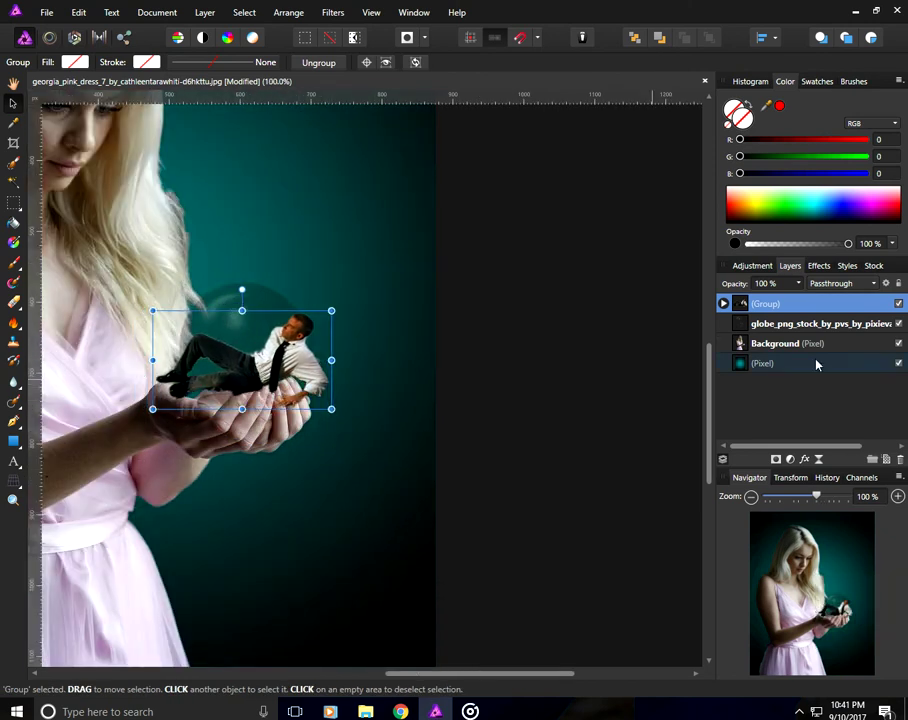
- Move the man group beneath the globe layer and fit him inside the globe at about 164×90 px
drag(800, 305, 795, 333)
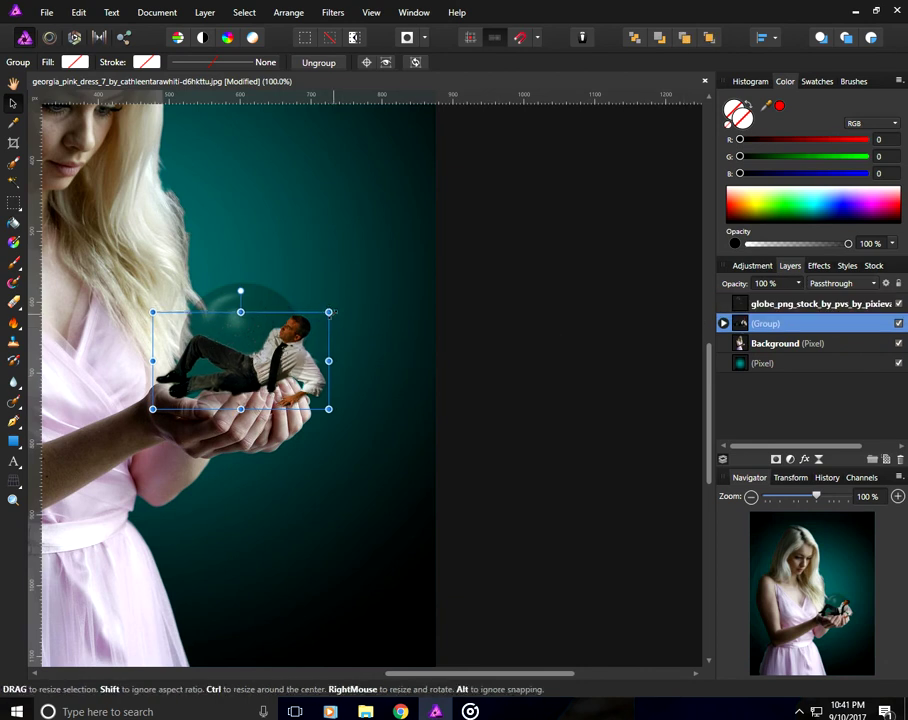
drag(331, 308, 254, 351)
mouse_move(209, 396)
mouse_down()
mouse_move(254, 367)
mouse_move(302, 353)
mouse_move(270, 357)
mouse_up()
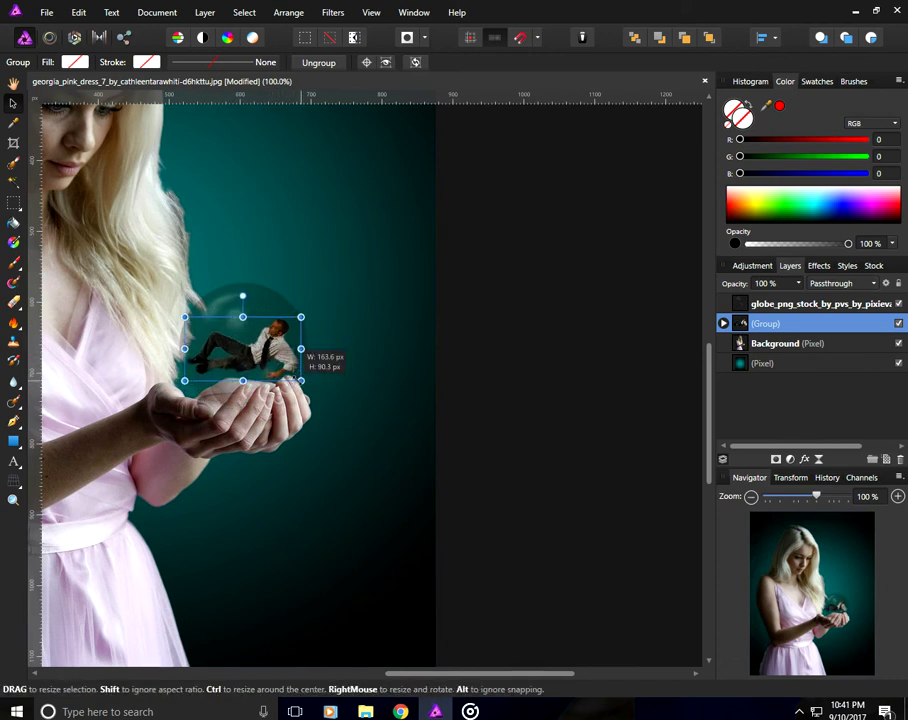
drag(301, 380, 304, 383)
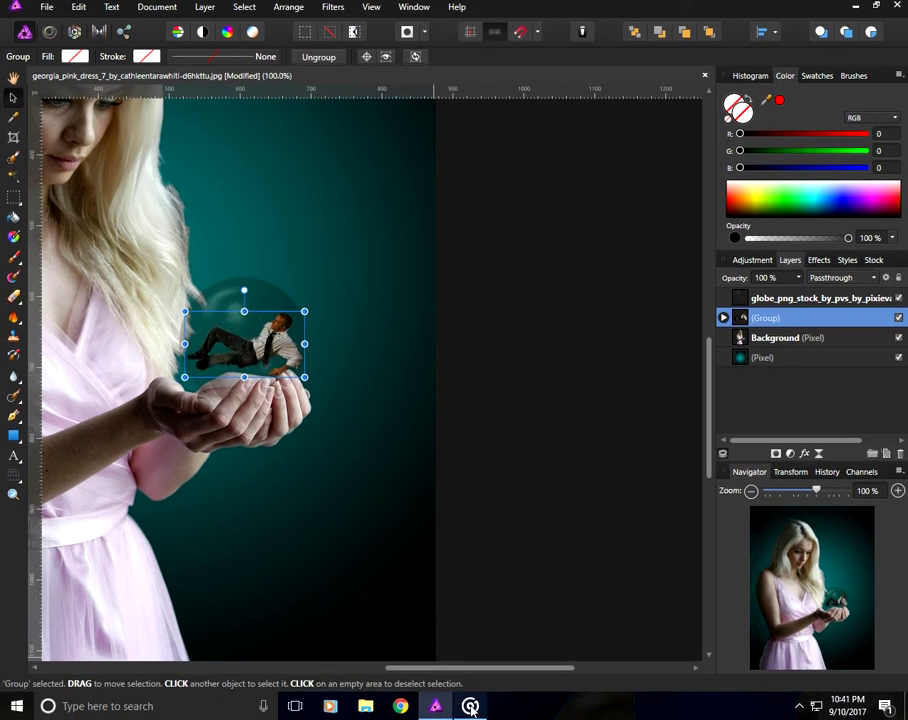
click(463, 708)
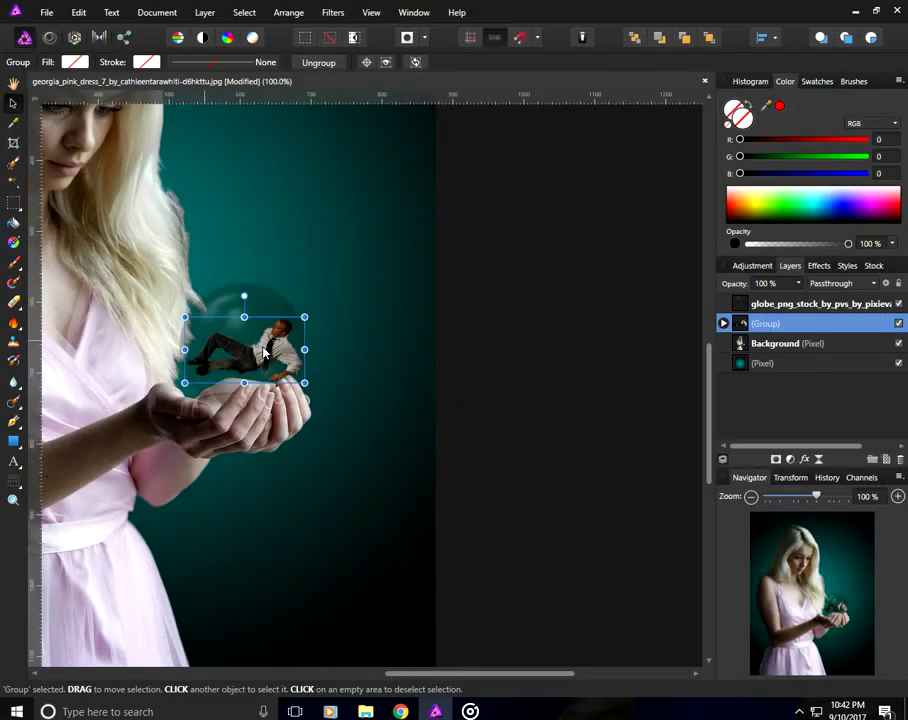
drag(355, 374, 518, 348)
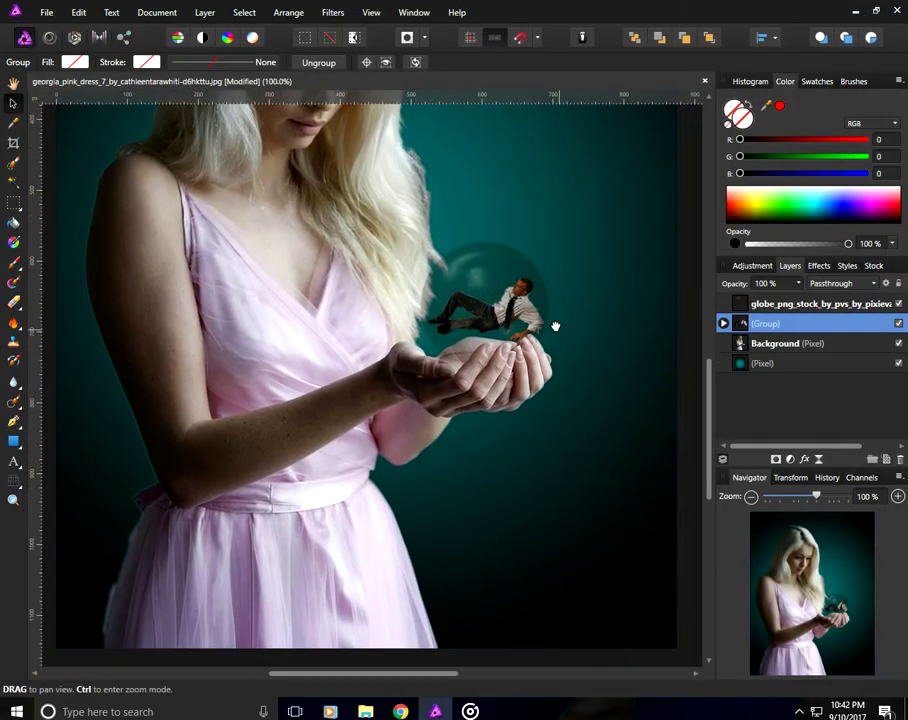
scroll(518, 348, up, 2)
scroll(518, 348, up, 1)
- Place the fire_png image and position it over her cupped hands
key(ctrl+minus)
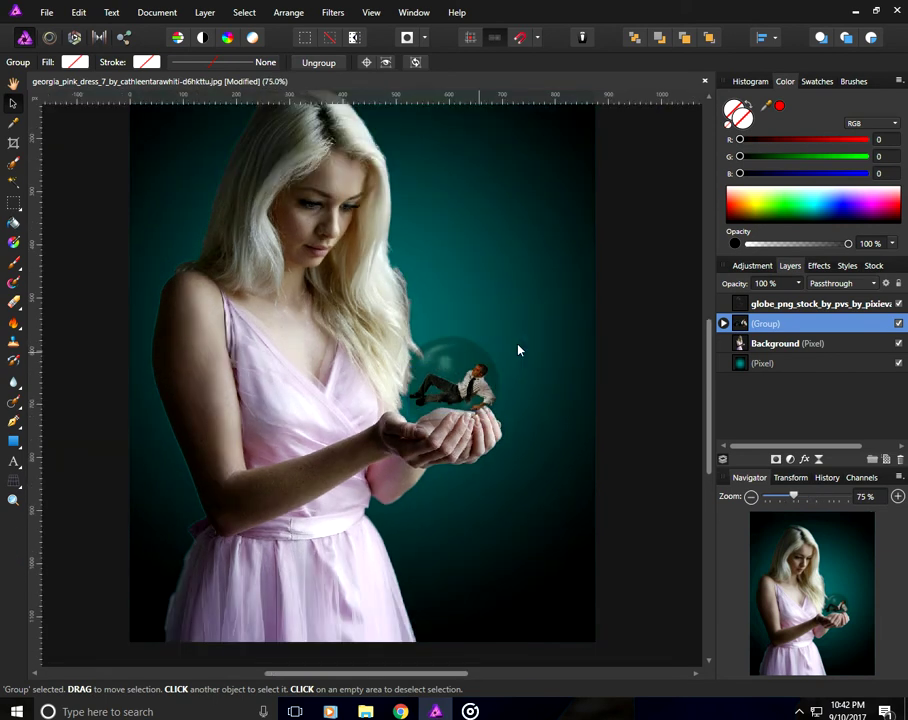
click(47, 16)
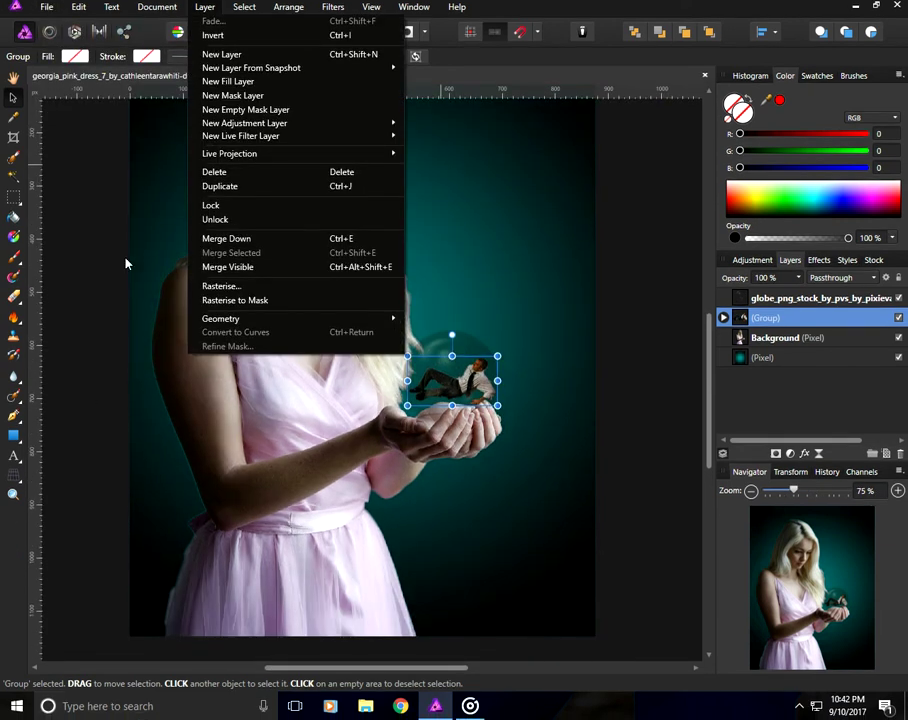
click(40, 11)
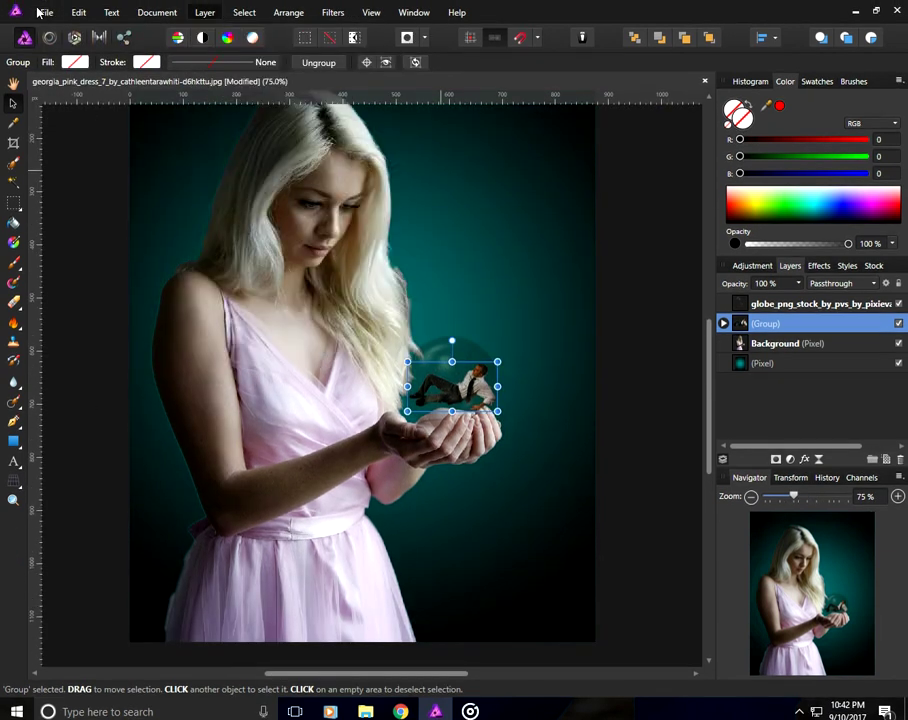
click(82, 290)
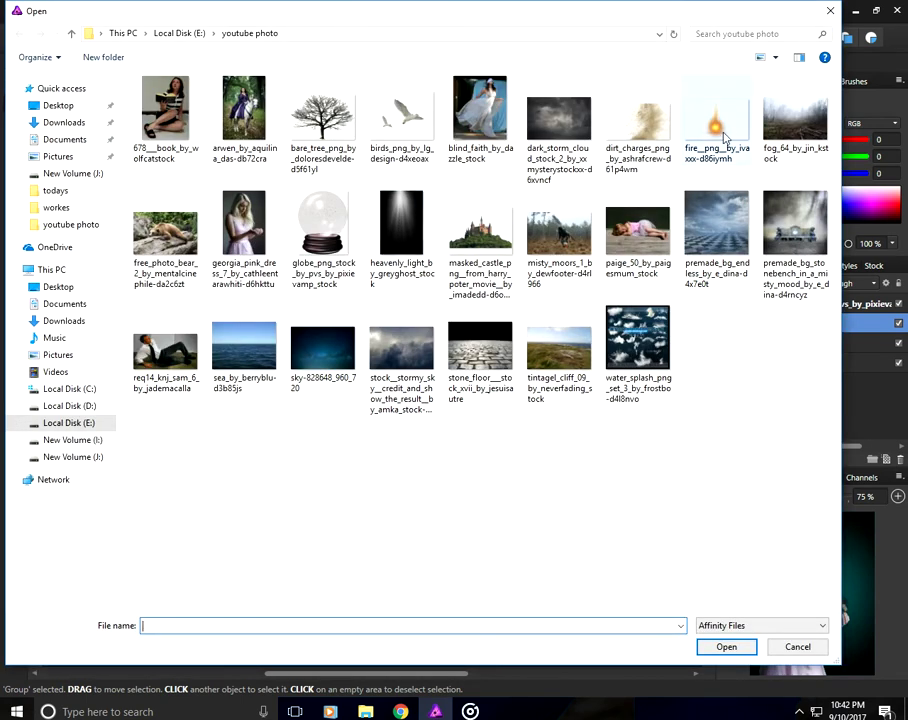
click(735, 172)
click(726, 646)
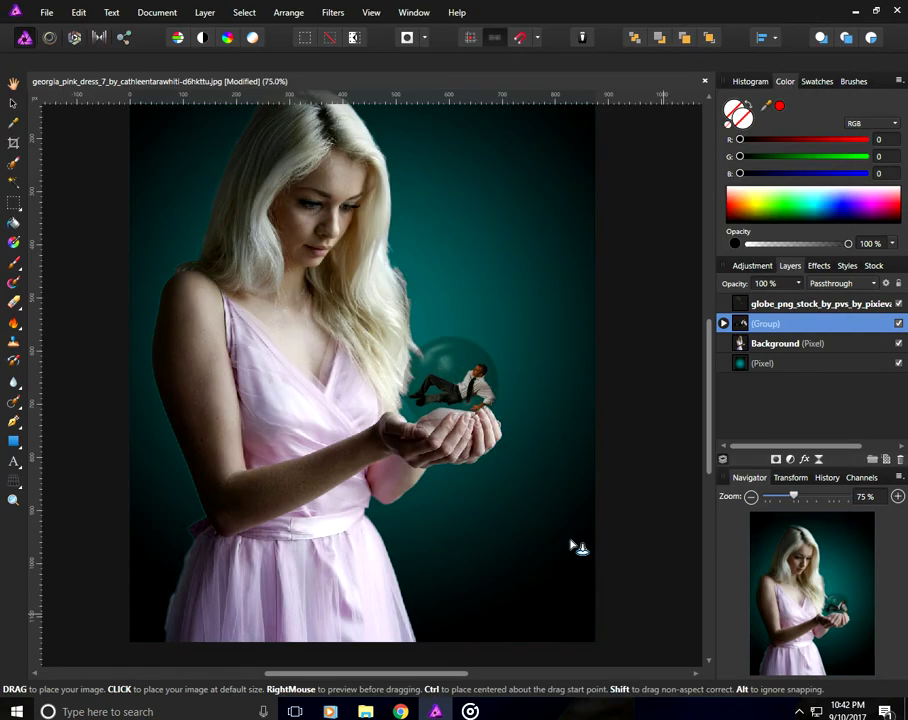
drag(474, 398, 634, 537)
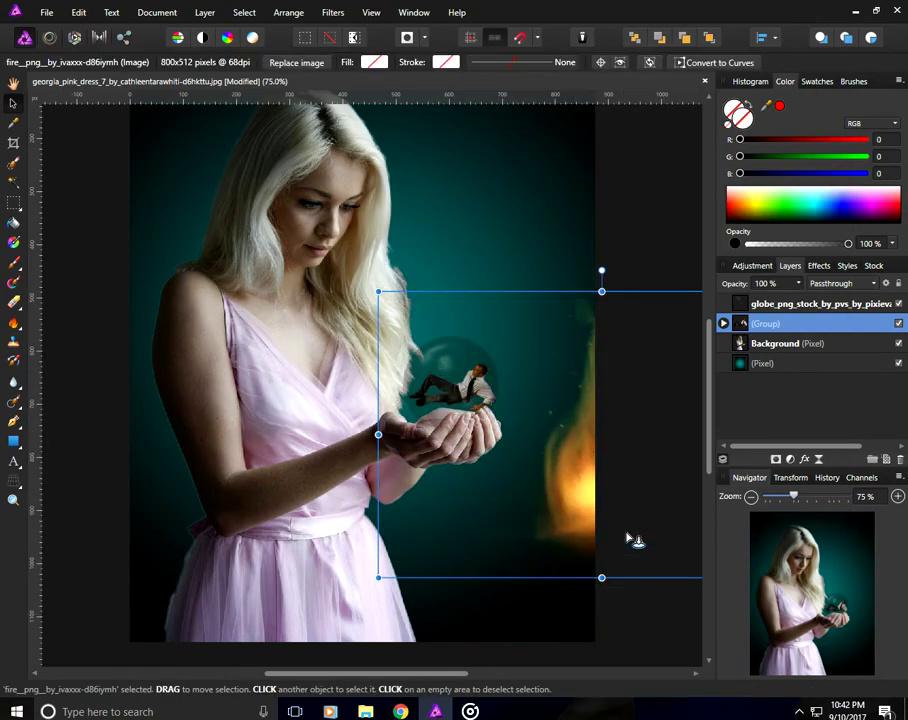
drag(420, 465, 516, 456)
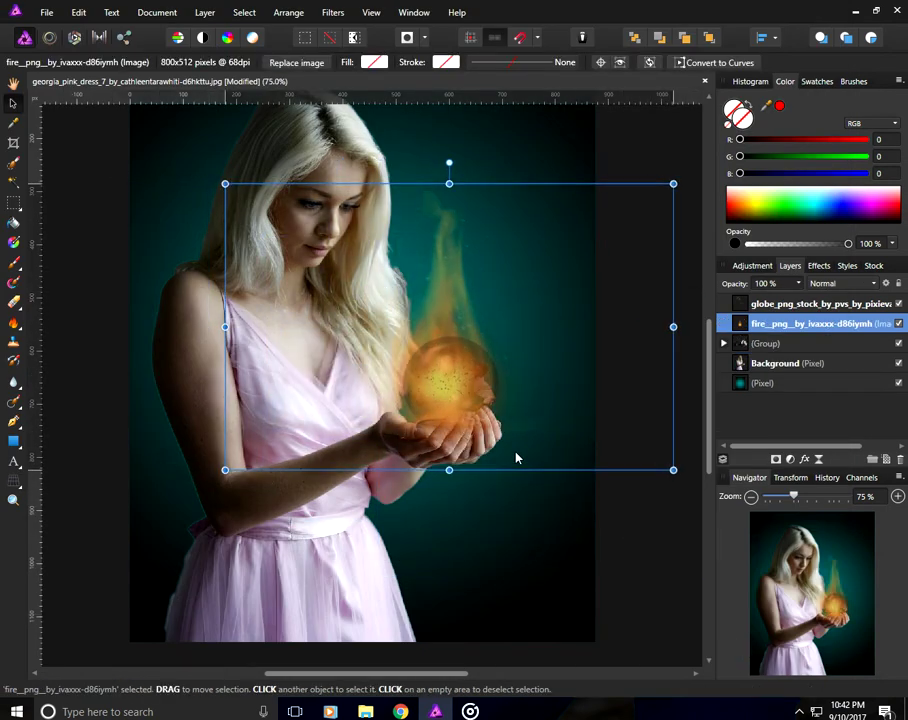
- Put the fire layer beneath the man group and slightly reposition and resize the group
mouse_move(779, 329)
mouse_down()
mouse_move(770, 345)
mouse_move(776, 320)
mouse_move(785, 322)
mouse_up()
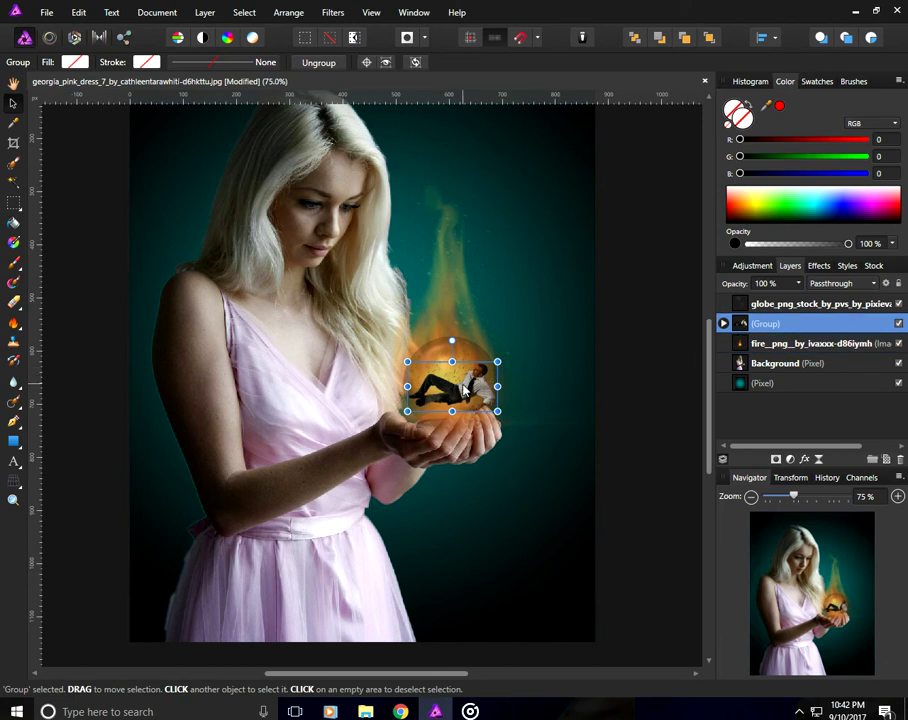
drag(464, 390, 459, 390)
drag(402, 361, 406, 365)
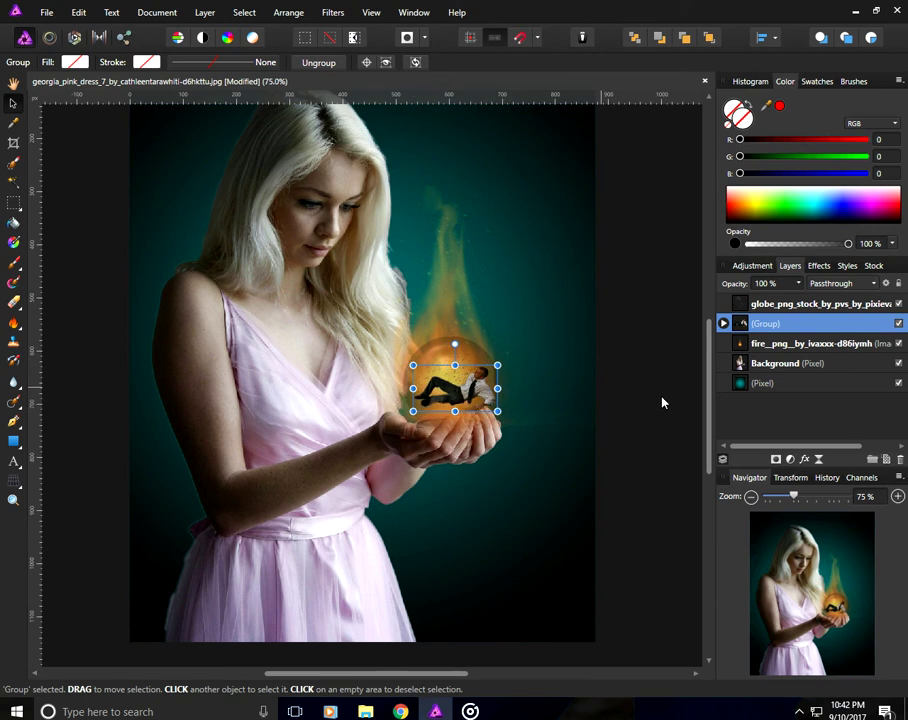
- Set the fire layer's blend mode to Screen and deselect everything
click(758, 344)
double_click(790, 344)
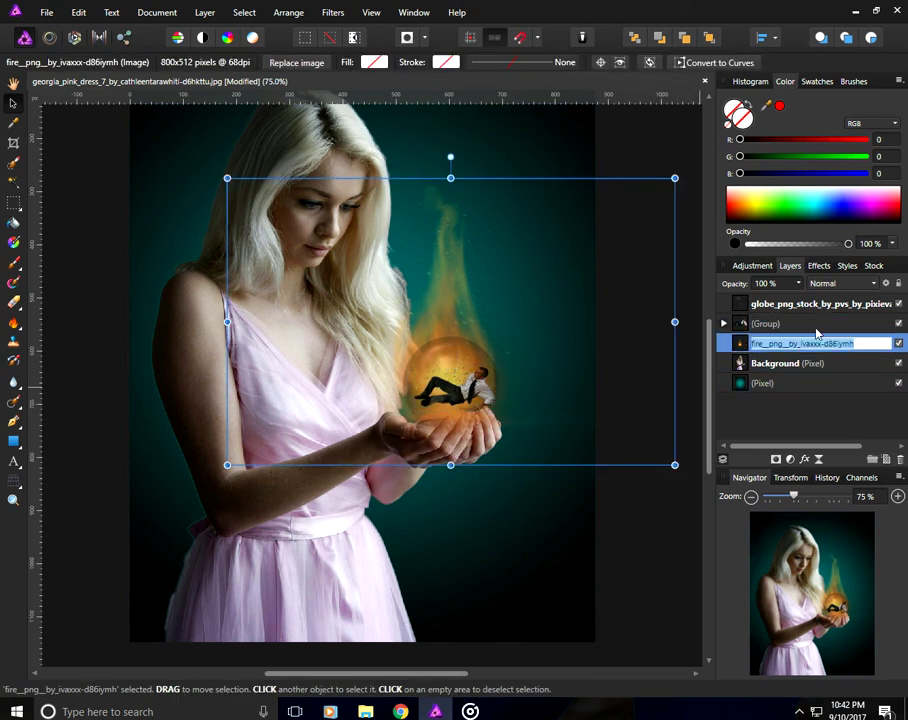
click(819, 266)
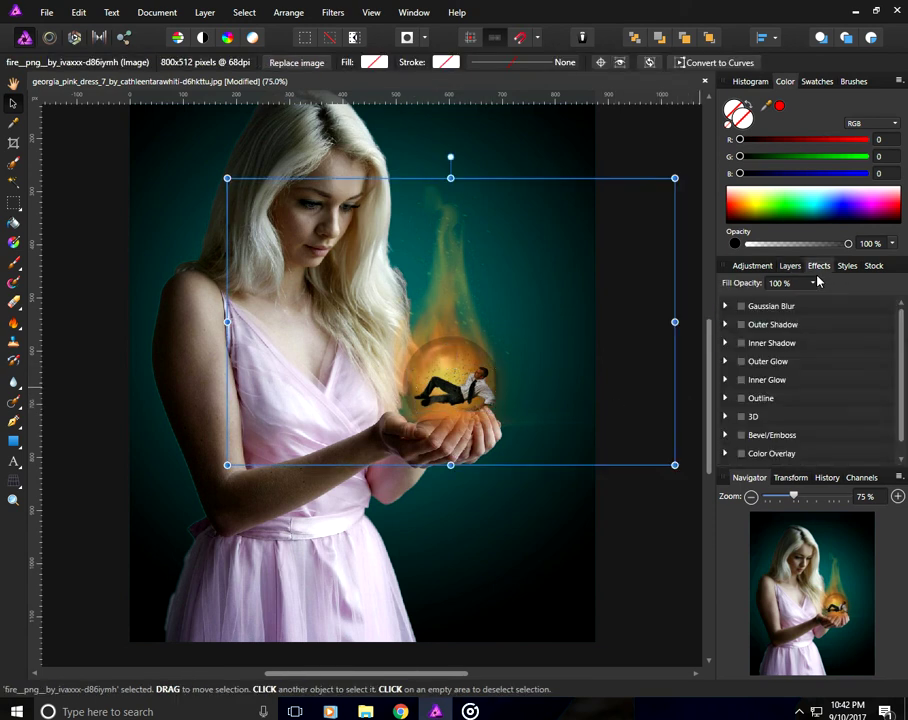
click(795, 267)
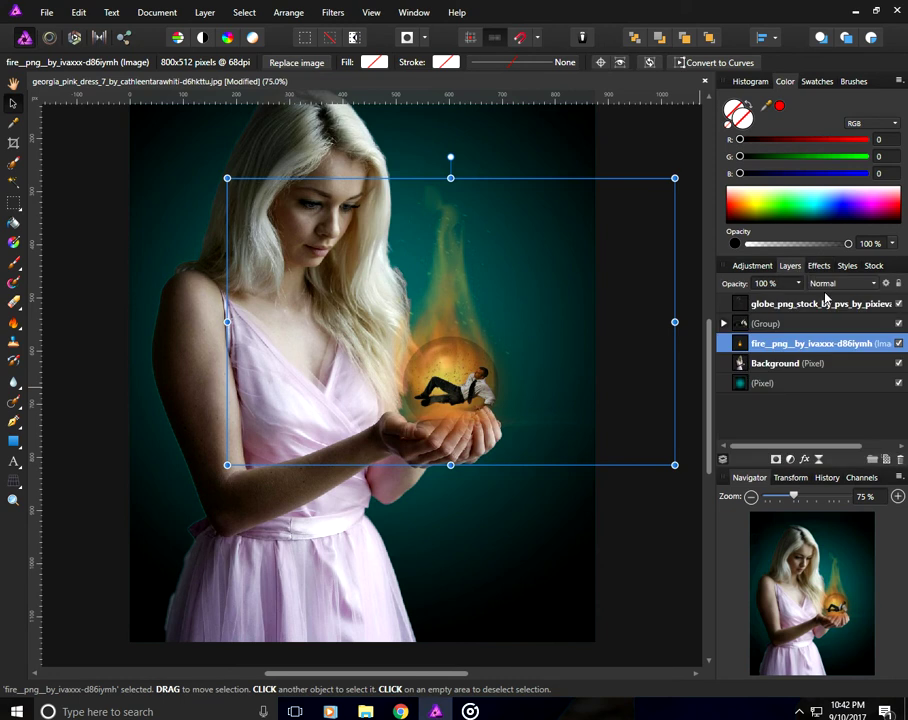
click(830, 287)
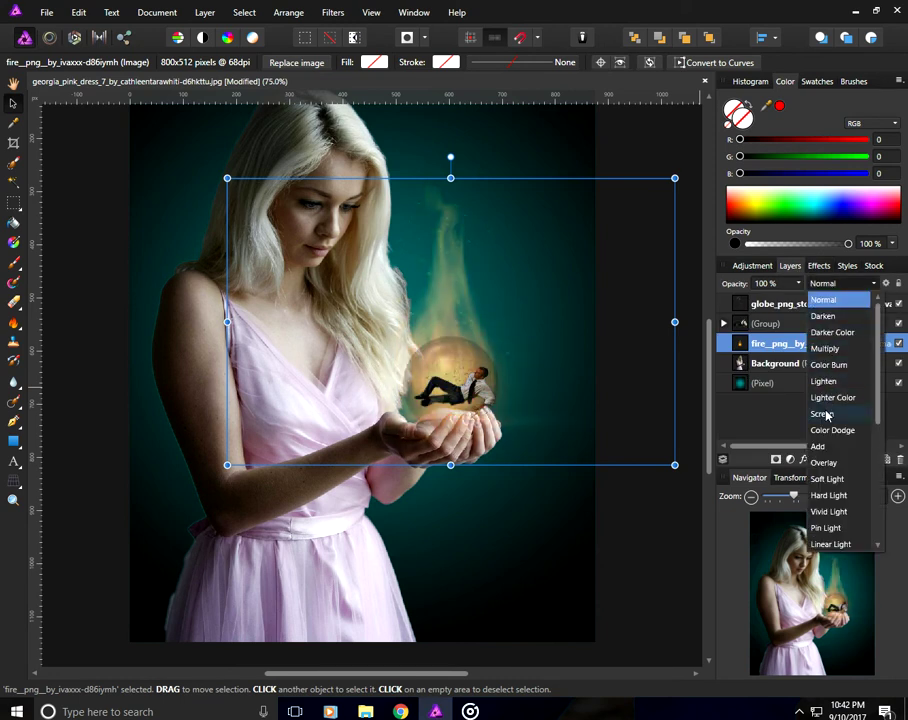
click(822, 414)
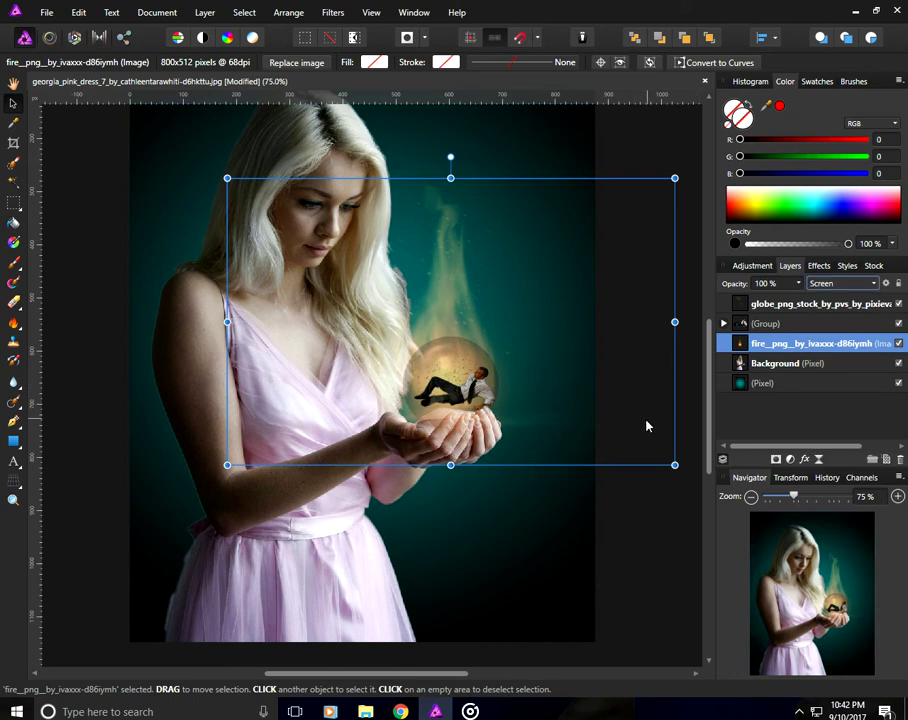
key(ctrl+minus)
click(607, 472)
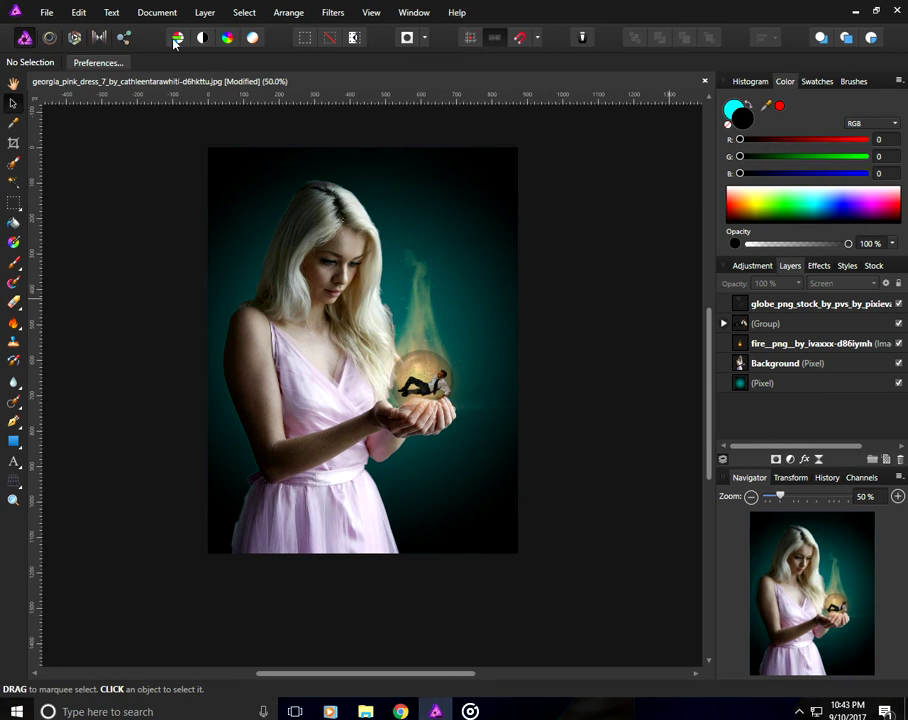
- Group the two background layers, then group the globe, figure and fire layers together
click(788, 366)
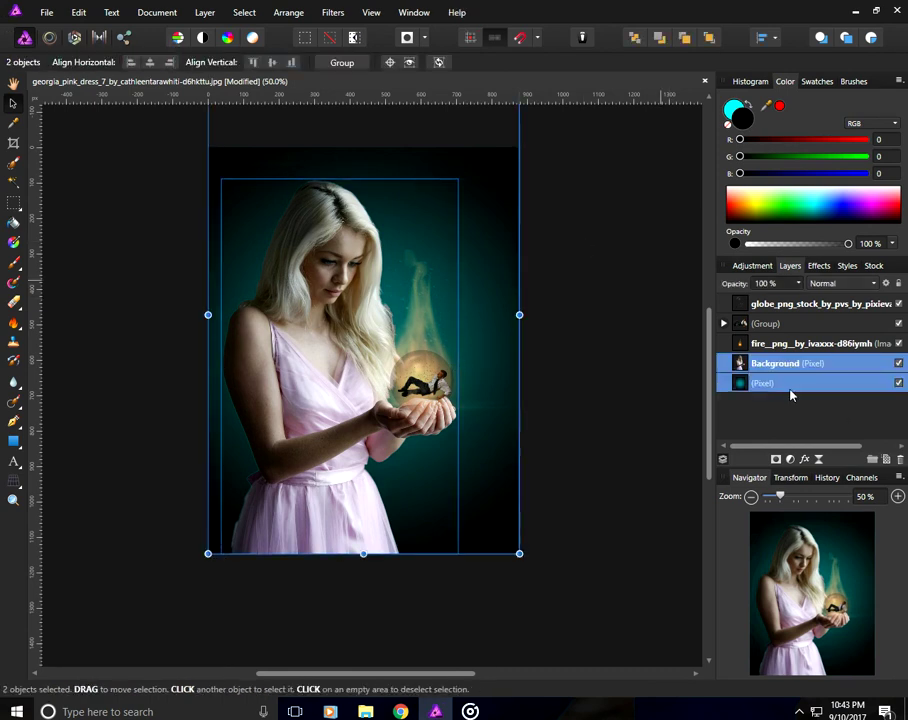
click(872, 460)
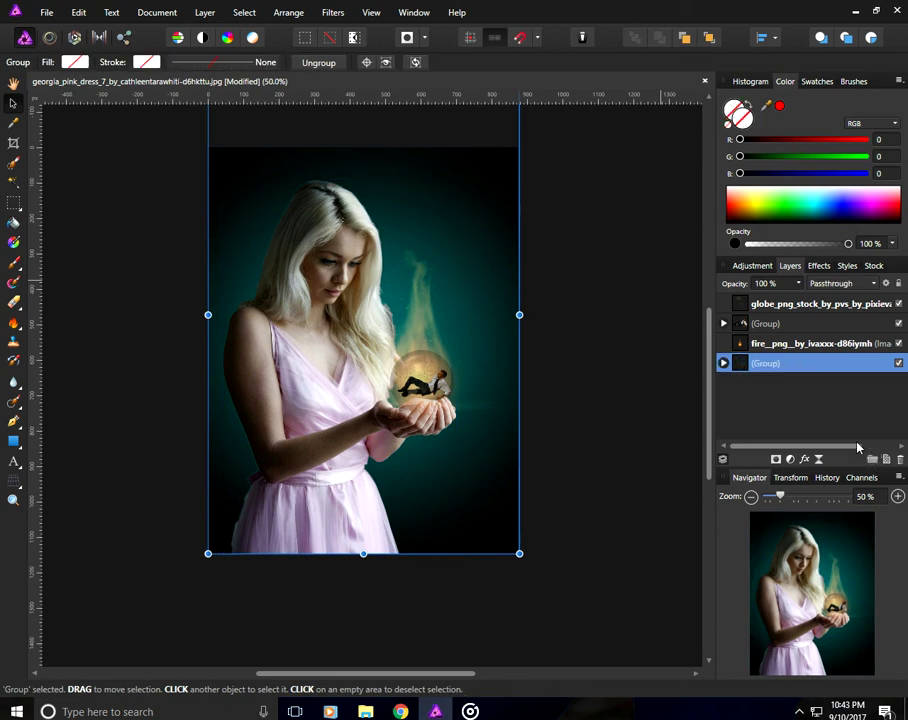
ctrl+click(789, 343)
ctrl+click(785, 303)
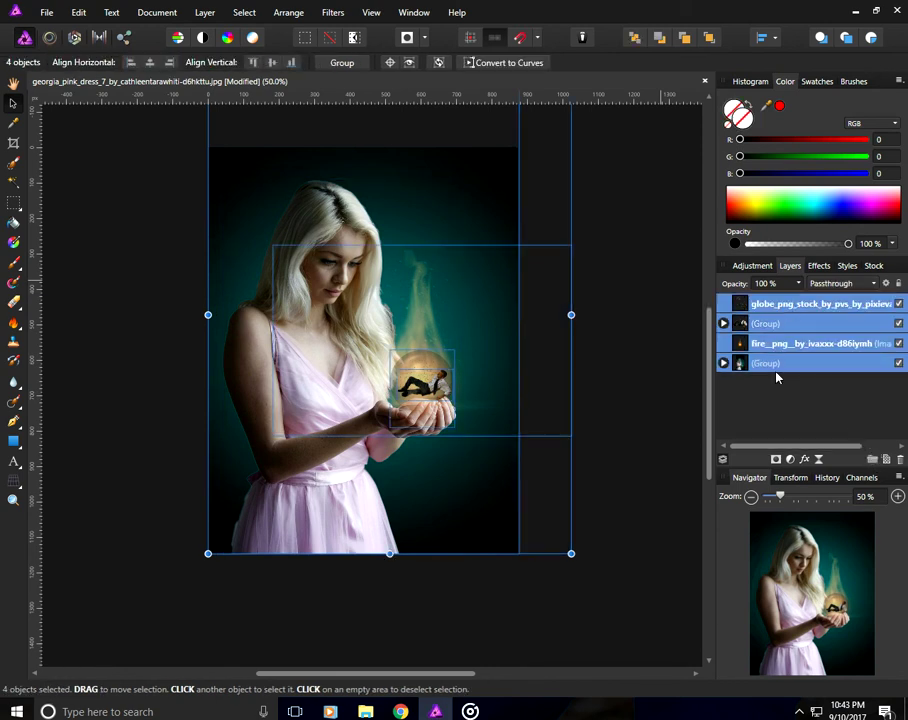
ctrl+click(776, 365)
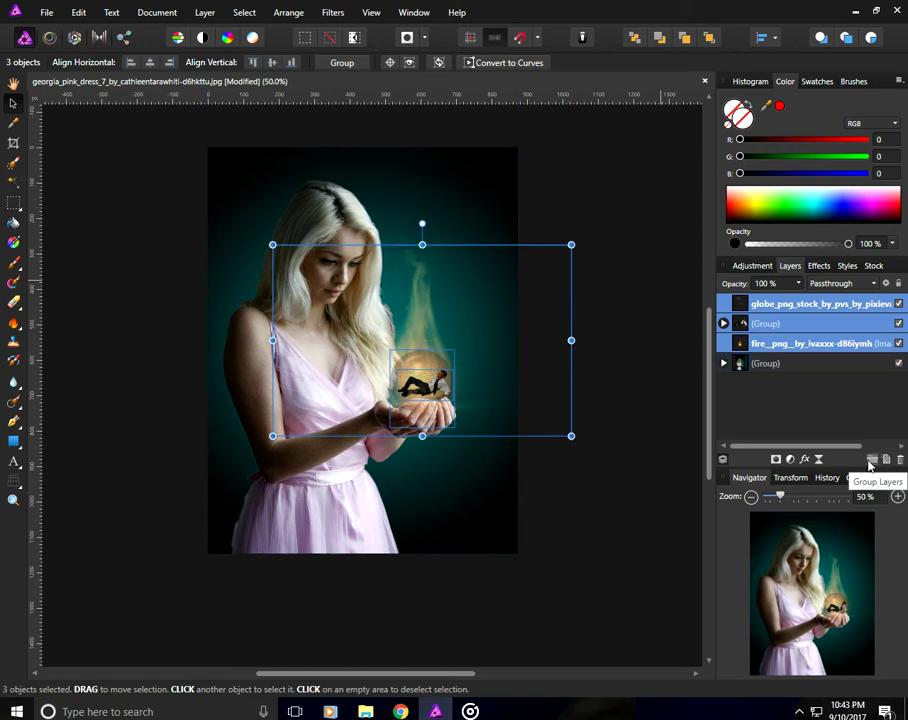
click(868, 459)
- Apply Haze Removal to the background group
click(756, 330)
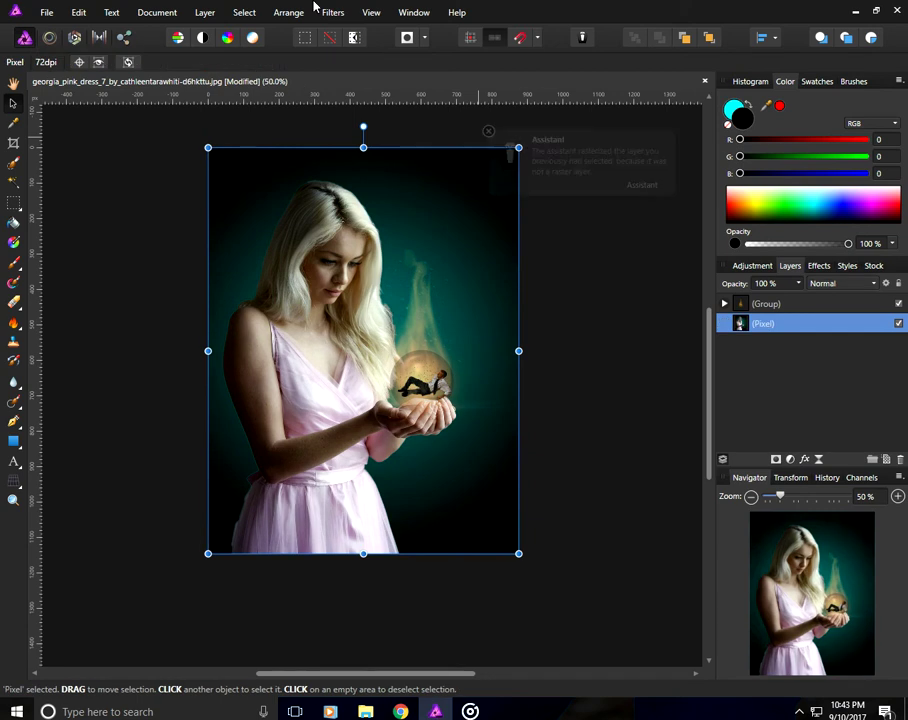
click(332, 12)
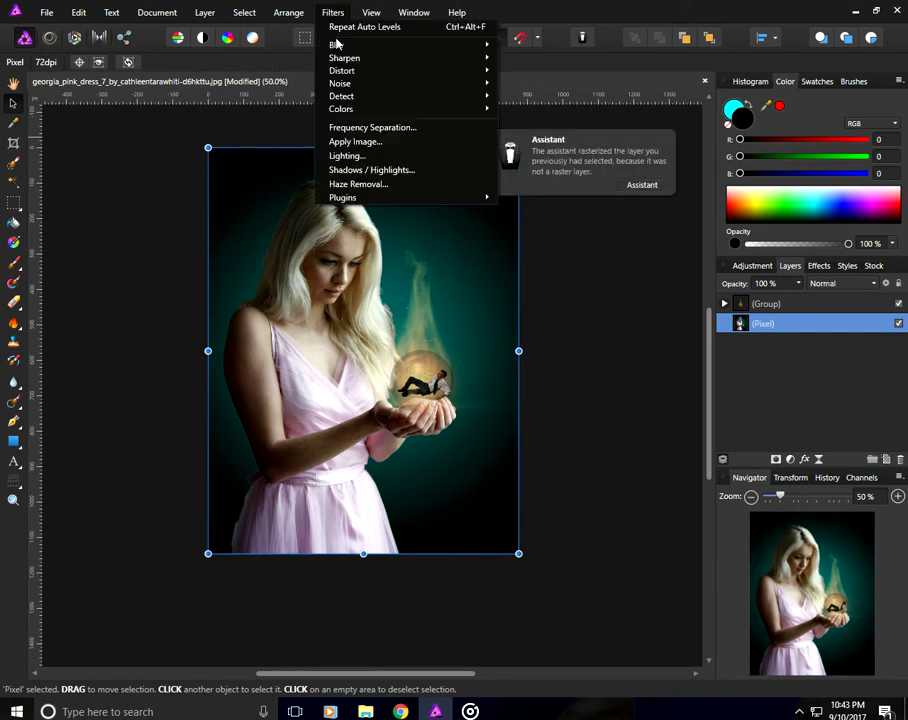
click(395, 185)
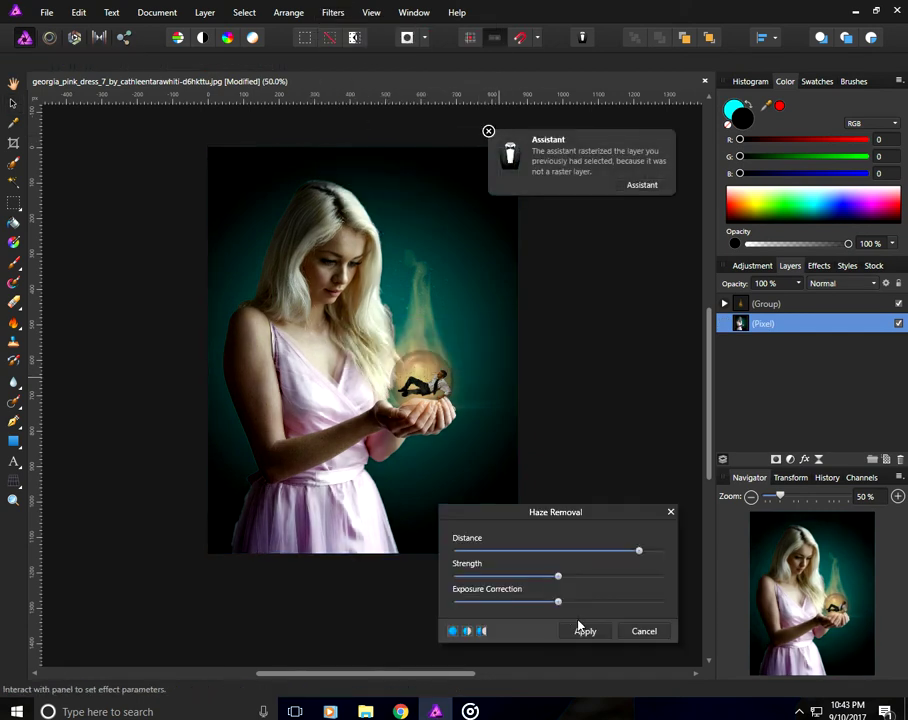
click(583, 632)
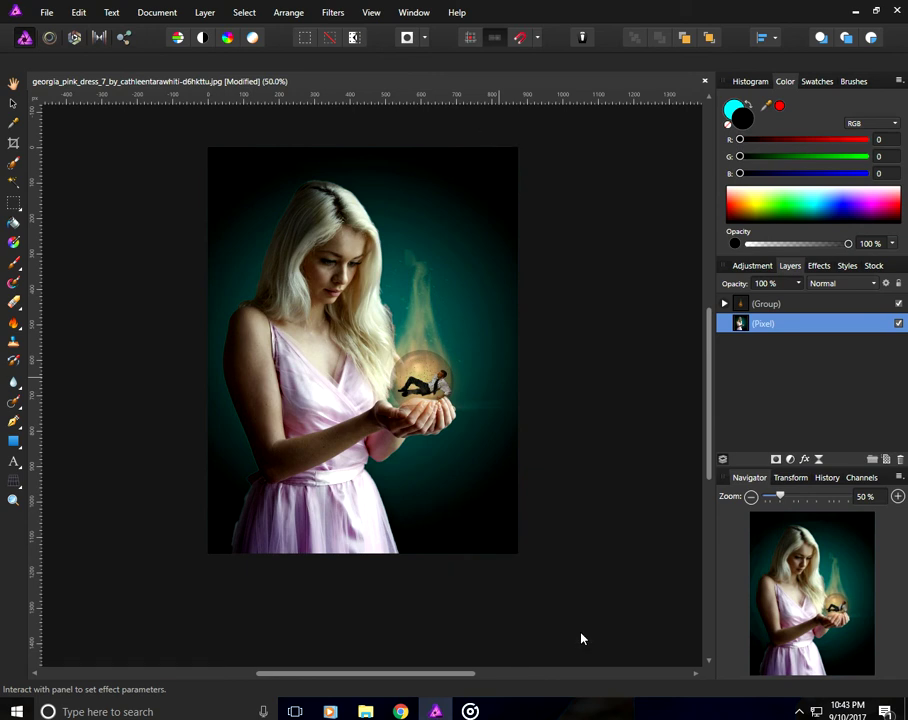
- Enlarge the globe-and-fire group slightly and nudge it over her hands
click(745, 304)
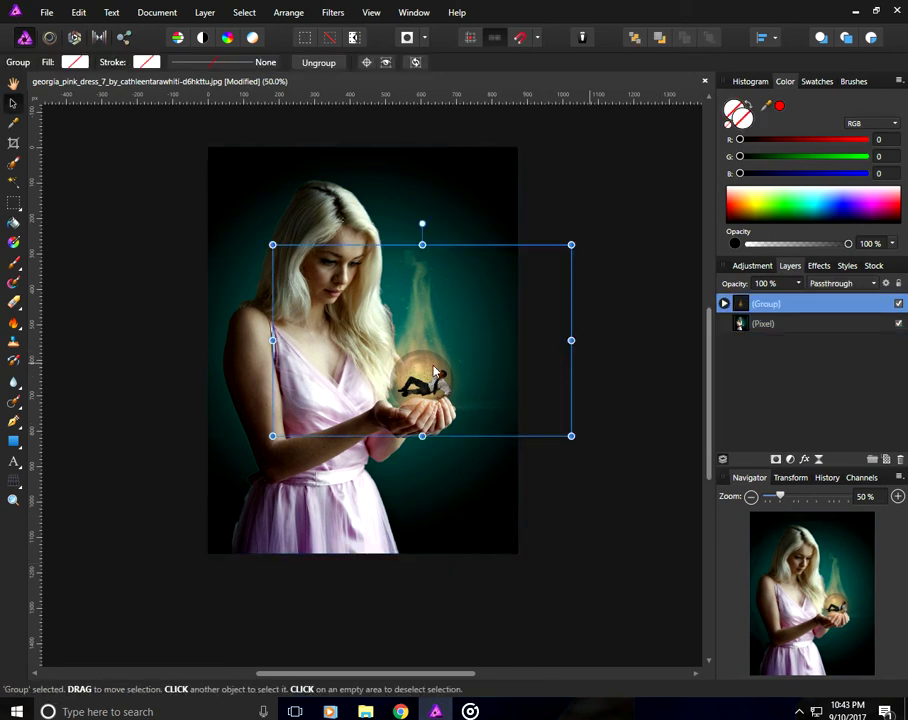
drag(272, 244, 256, 237)
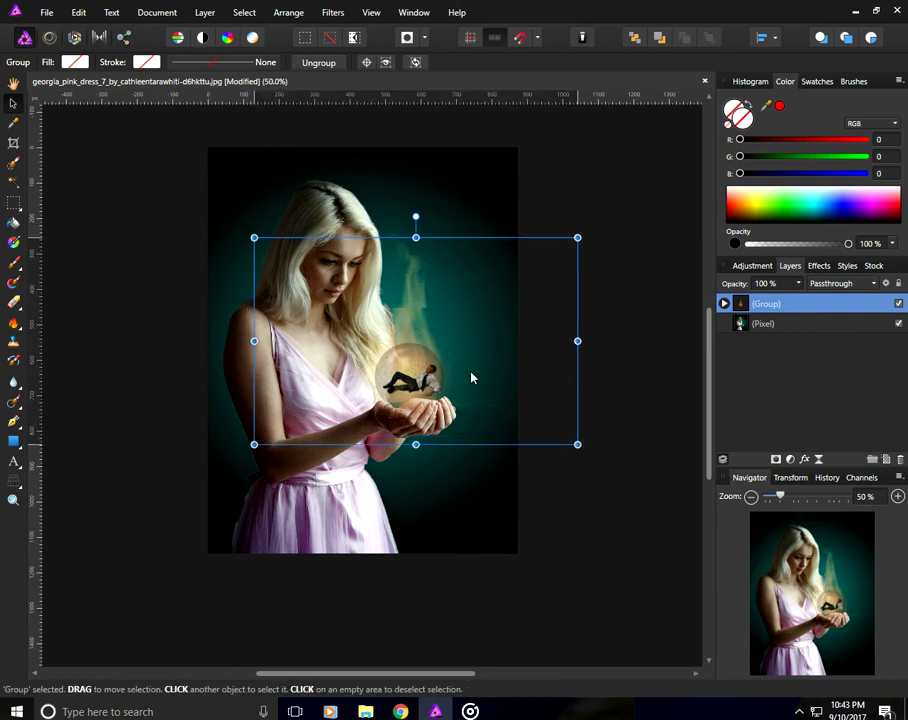
drag(472, 369, 472, 374)
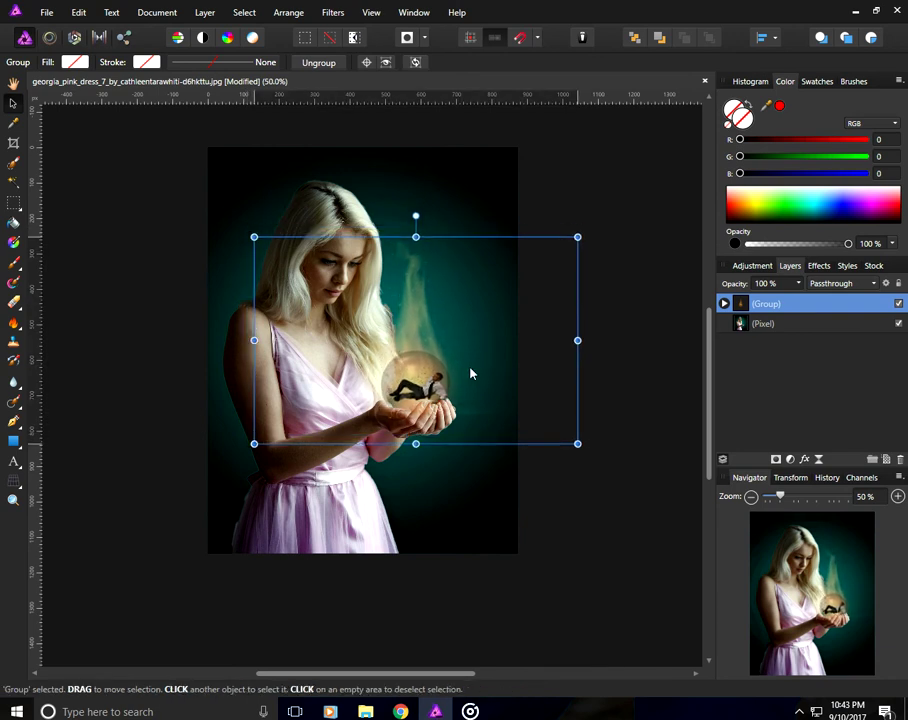
click(551, 324)
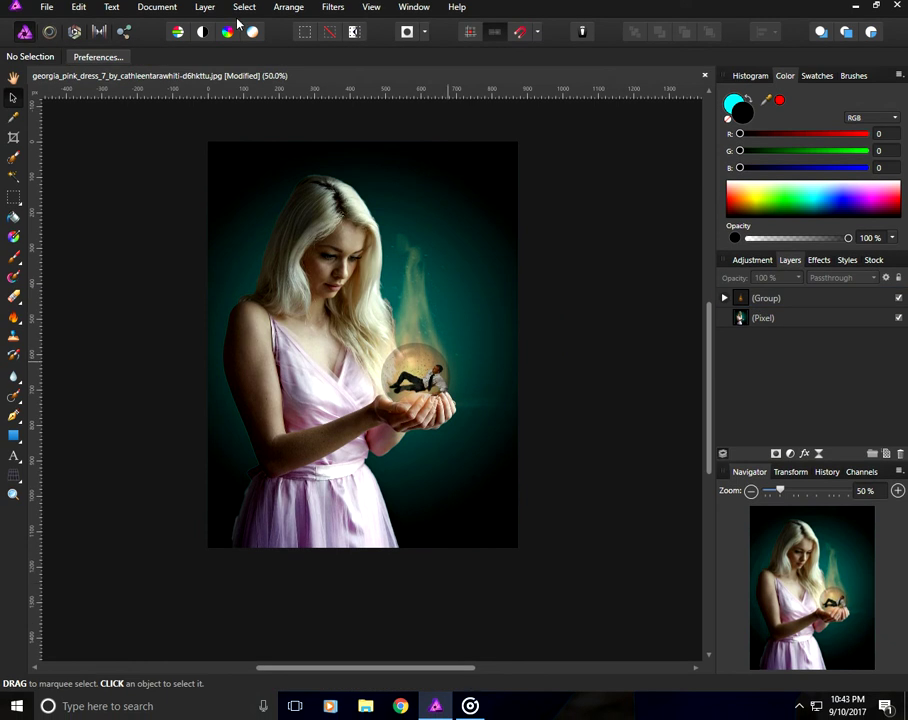
- Brighten the globe-and-fire group's orb with Repeat Auto Levels
click(322, 13)
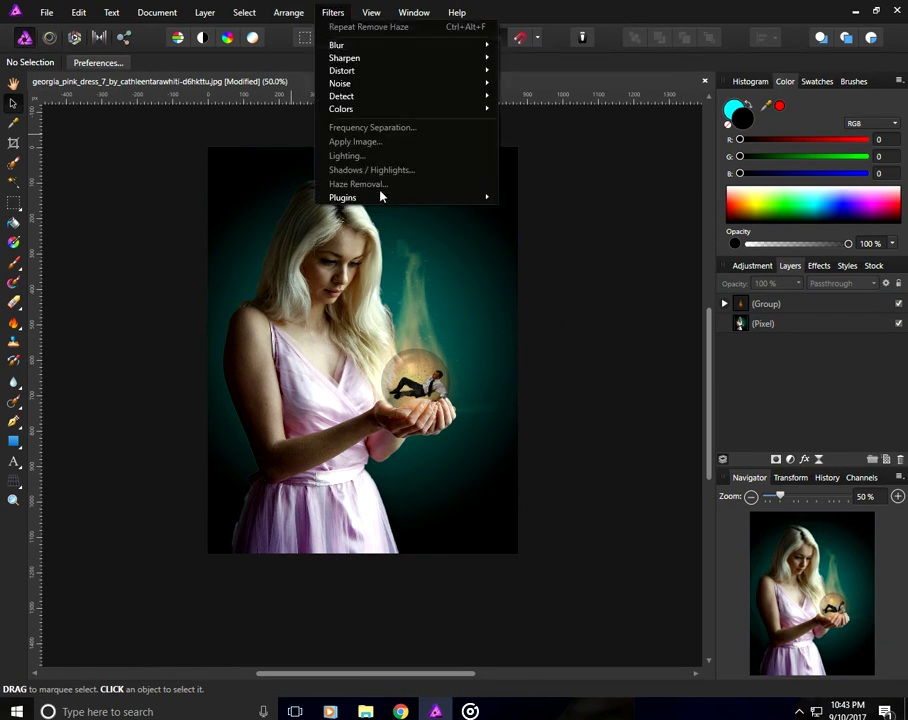
mouse_move(540, 198)
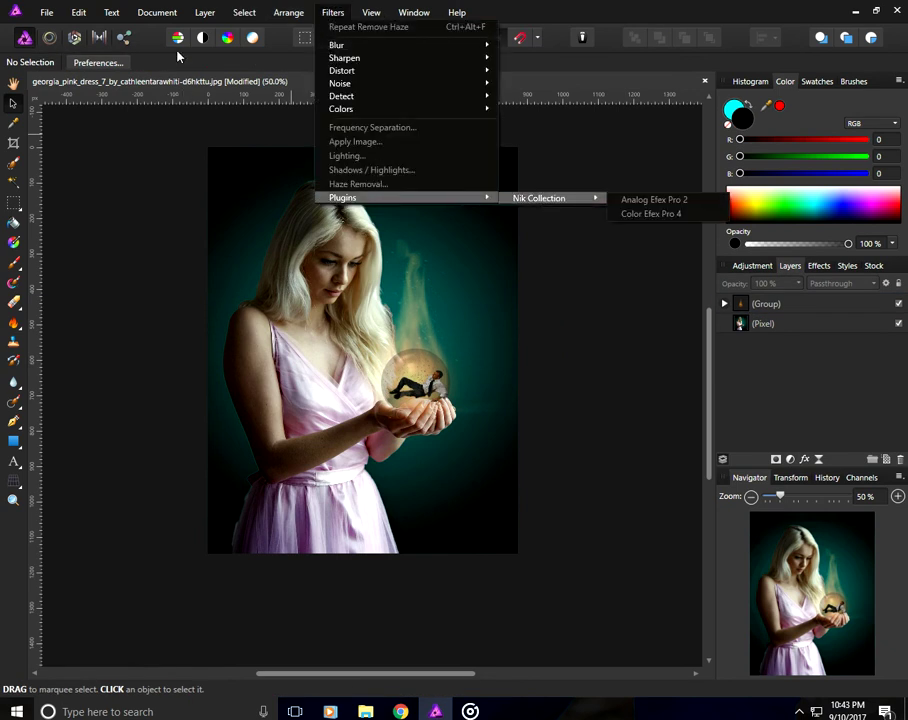
click(178, 57)
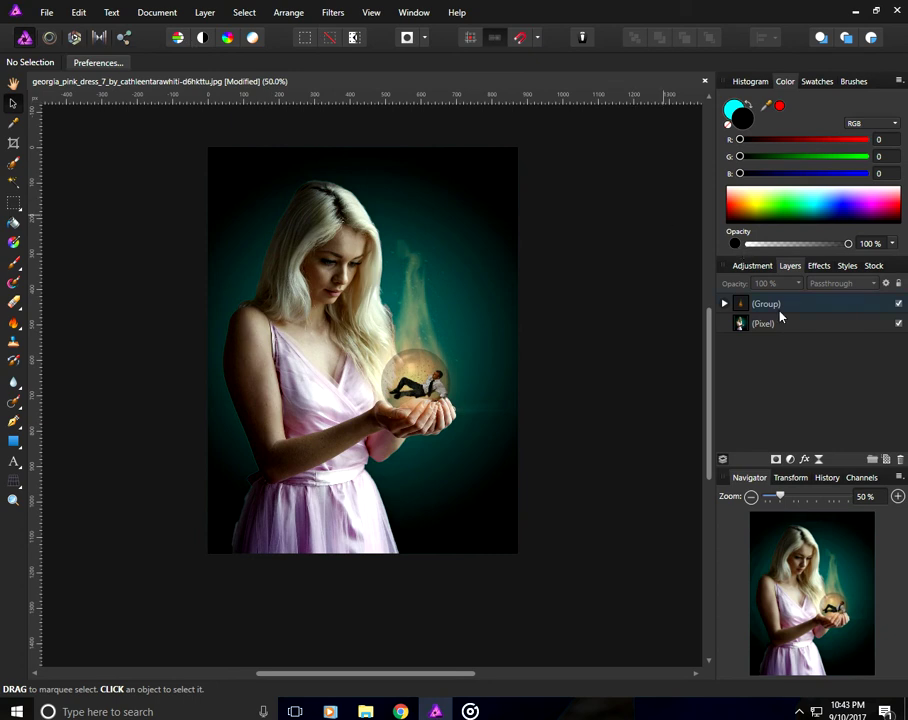
click(779, 310)
click(181, 40)
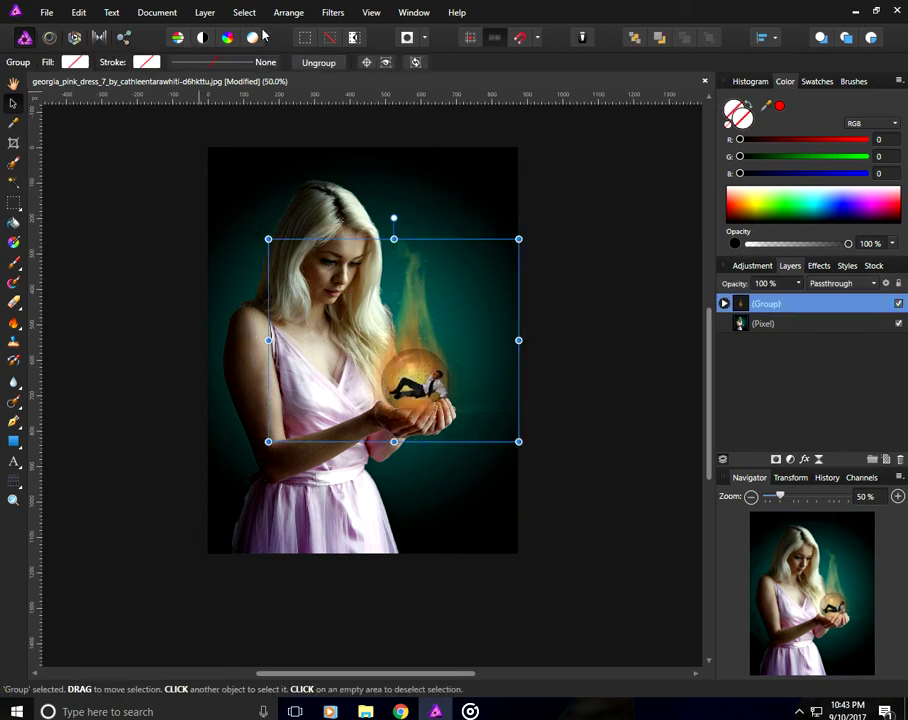
click(333, 12)
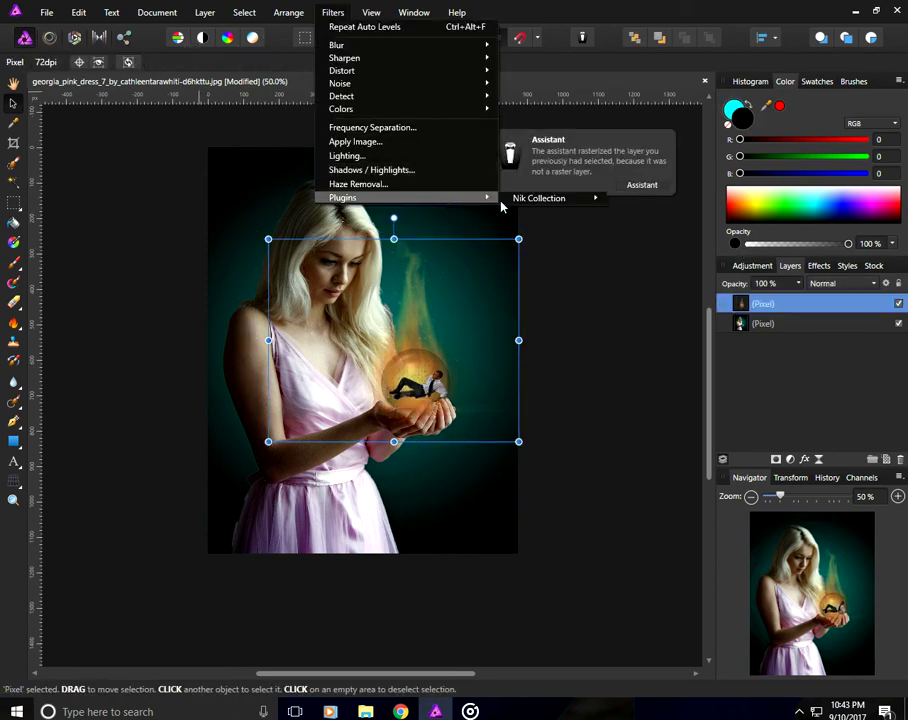
- Apply Color Efex Pro 4 Cross Processing, method B02 at 55% strength, to the globe layer
mouse_move(539, 198)
click(629, 216)
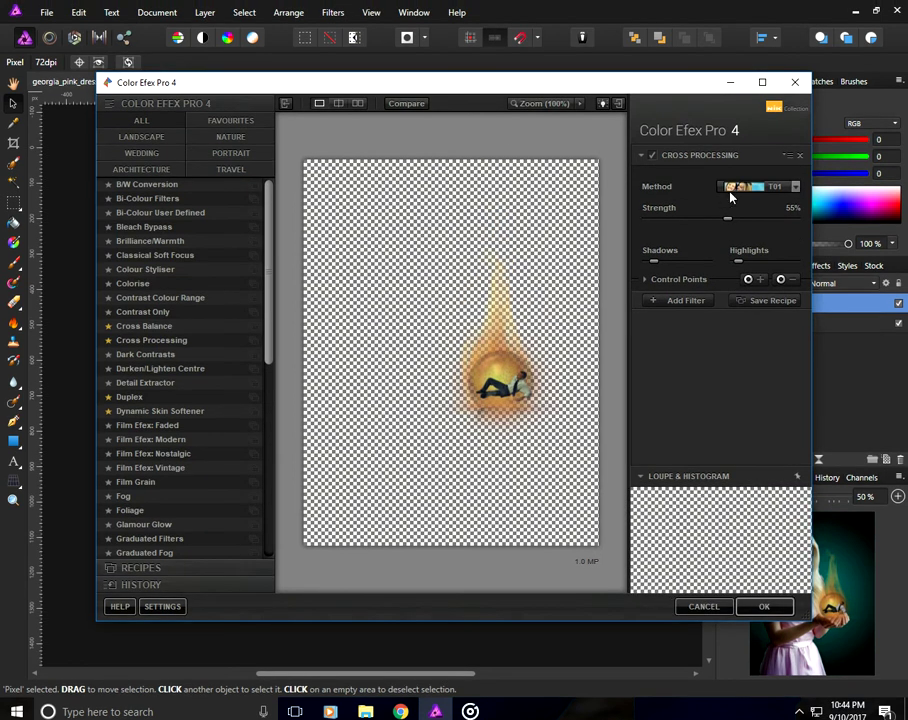
click(761, 185)
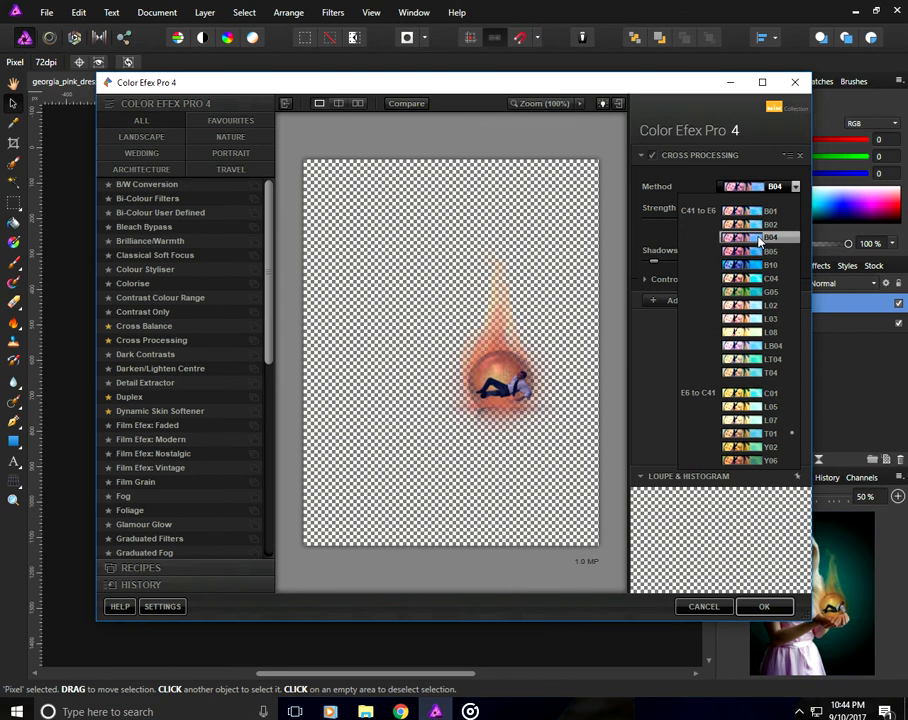
click(760, 240)
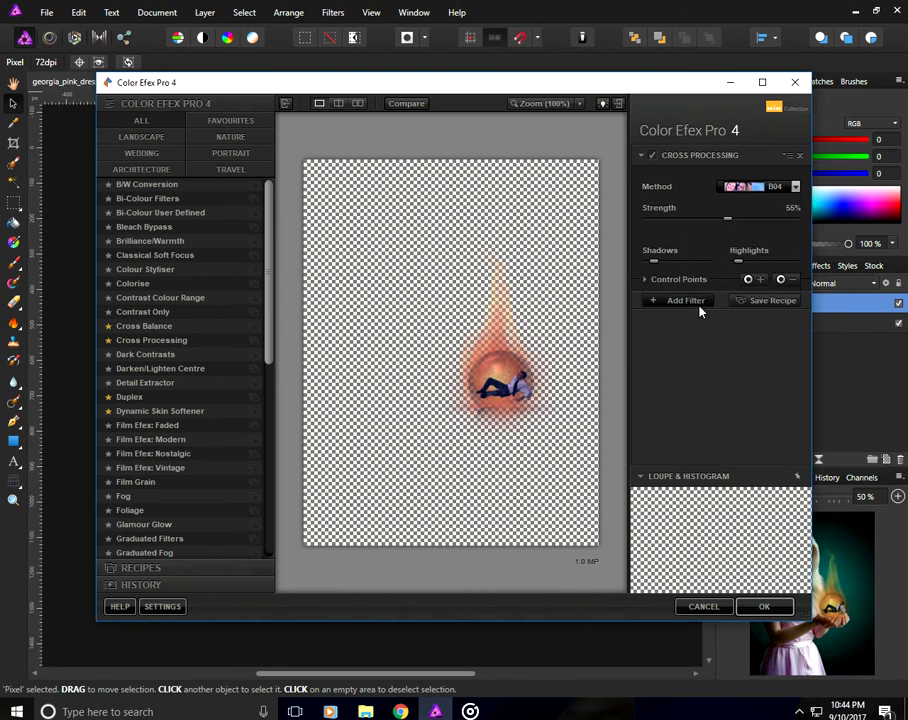
click(756, 191)
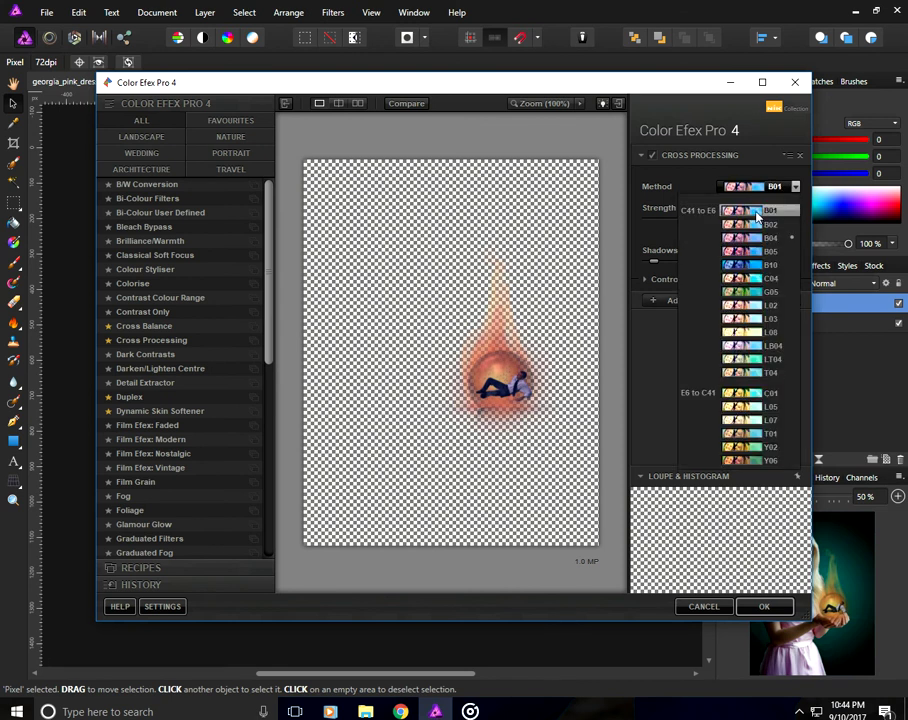
click(757, 225)
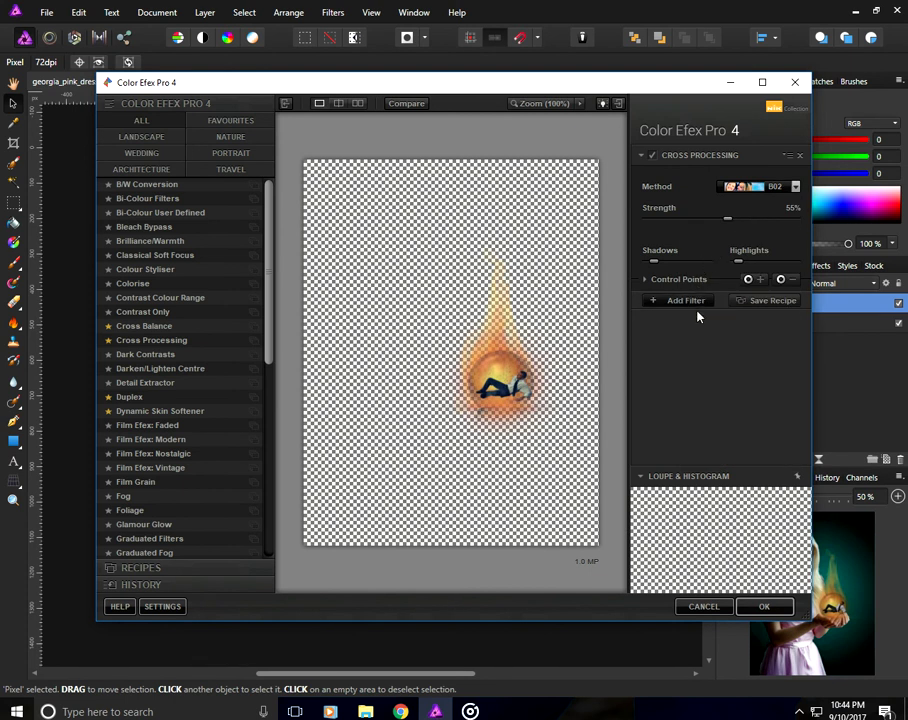
click(683, 300)
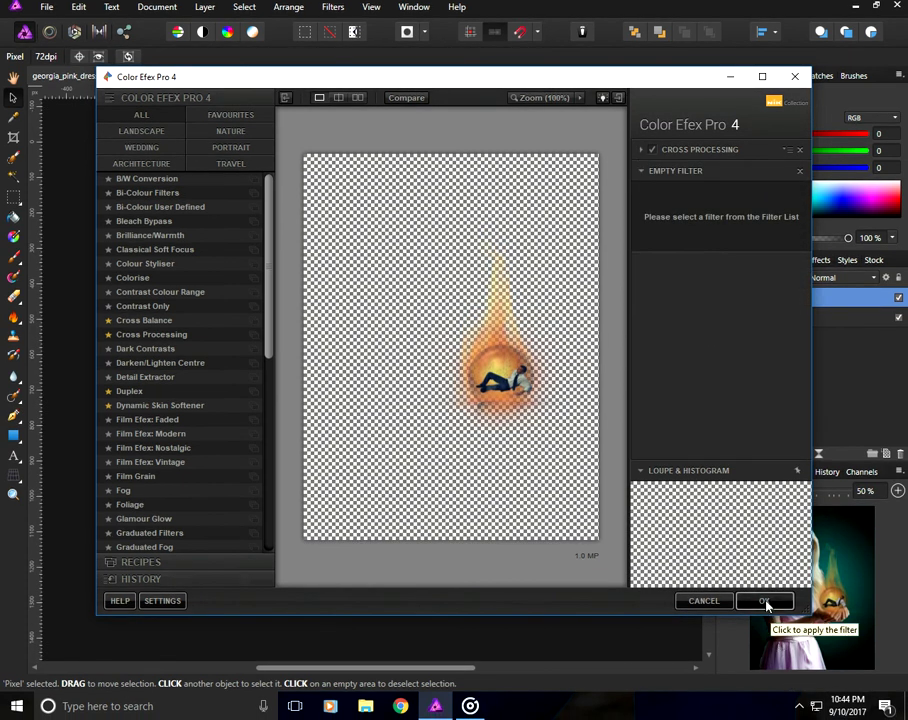
click(763, 600)
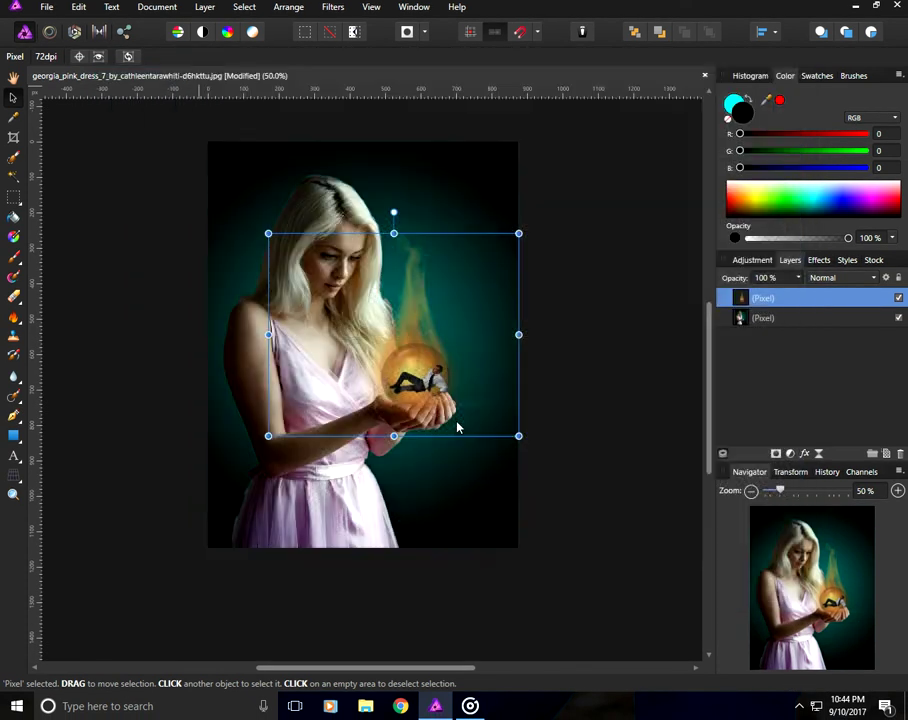
click(776, 318)
- Apply Cross Processing B02 to the background at 83% strength with shadows lowered and highlights adjusted
click(342, 7)
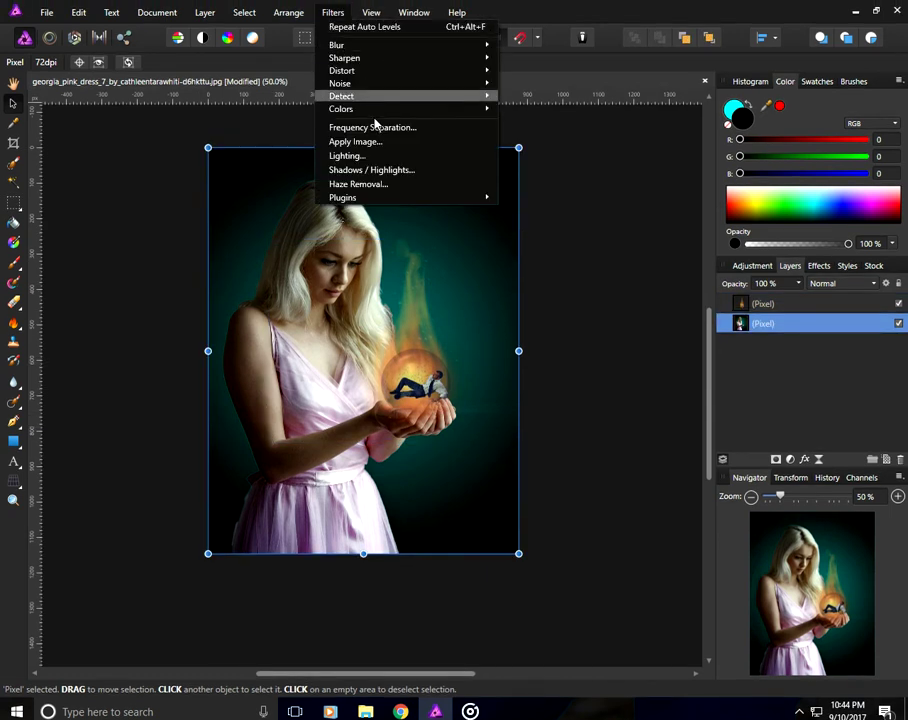
mouse_move(400, 197)
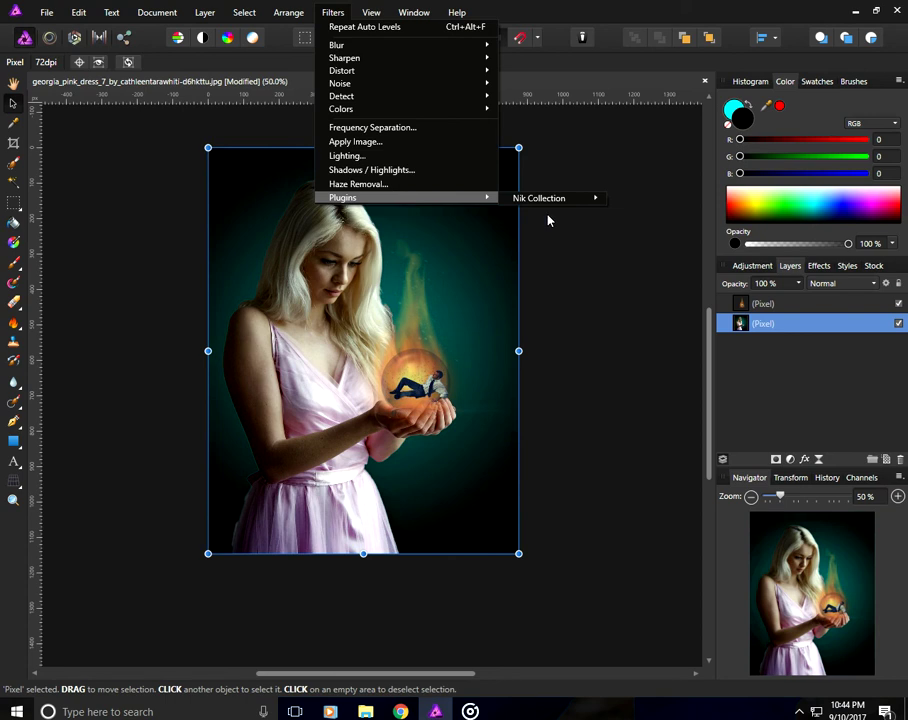
click(640, 219)
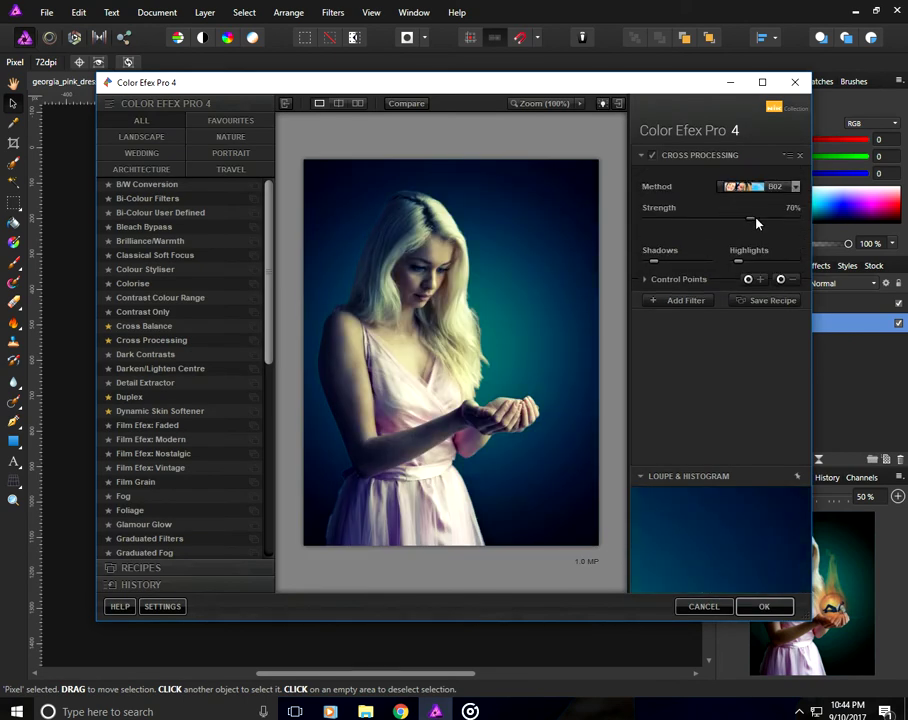
drag(756, 223, 771, 221)
drag(738, 261, 753, 262)
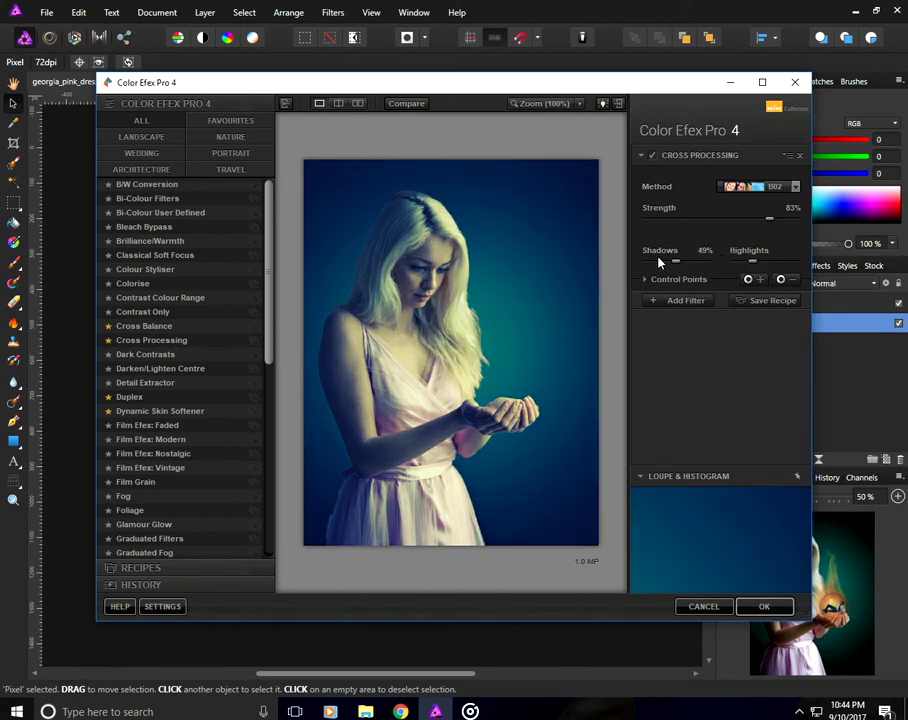
drag(677, 262, 657, 263)
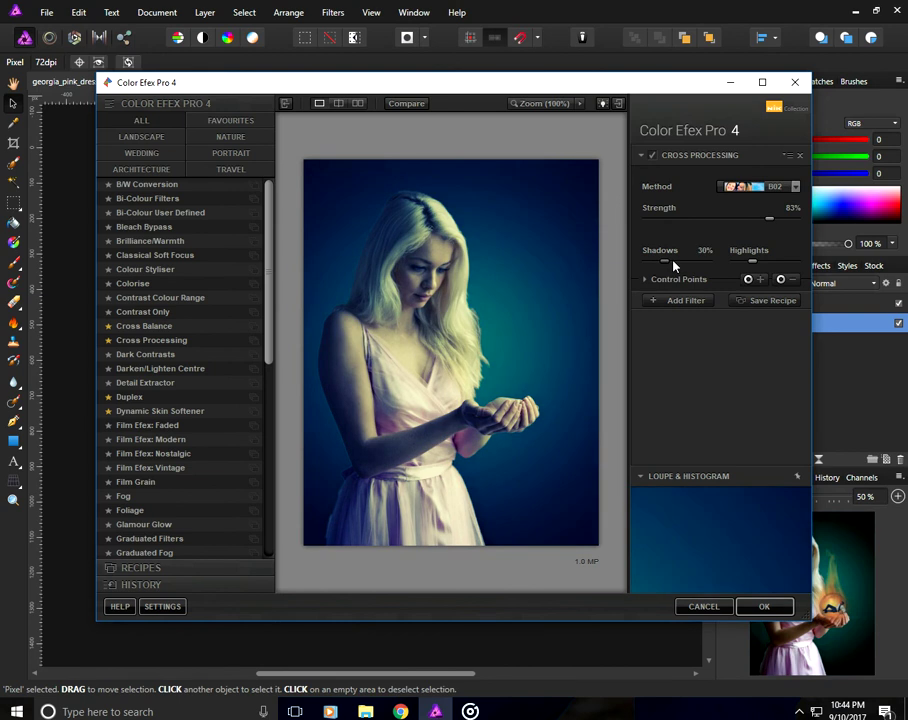
drag(653, 261, 650, 263)
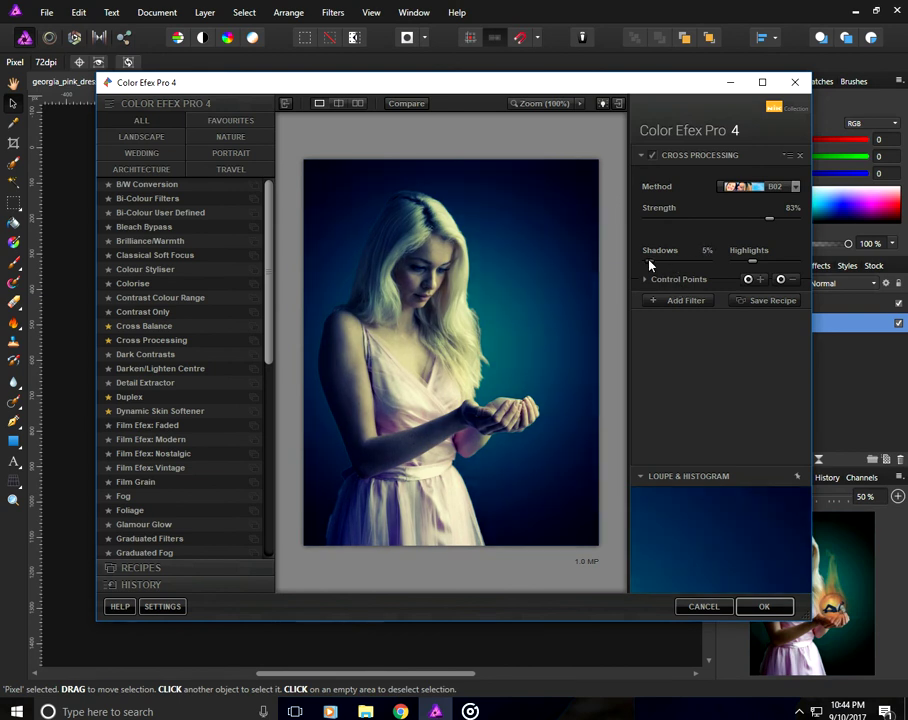
mouse_move(756, 261)
drag(752, 264, 744, 266)
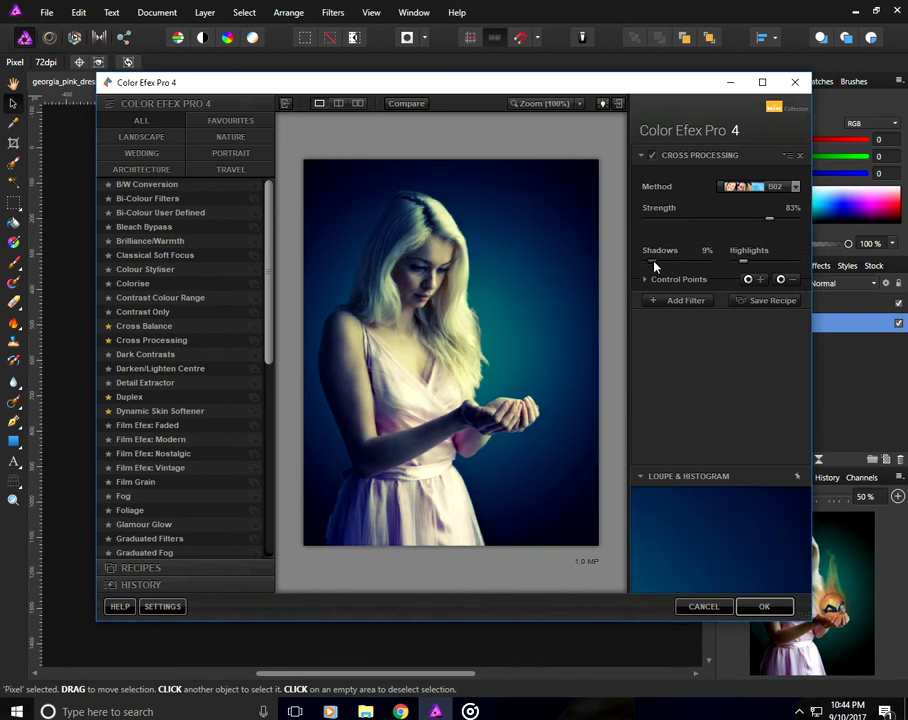
click(650, 300)
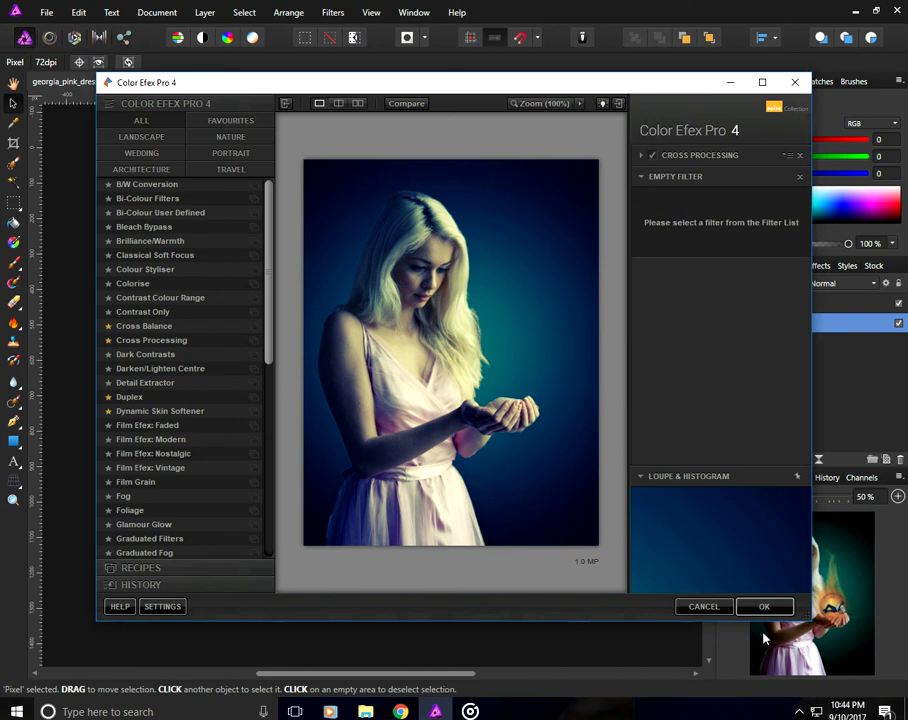
click(763, 606)
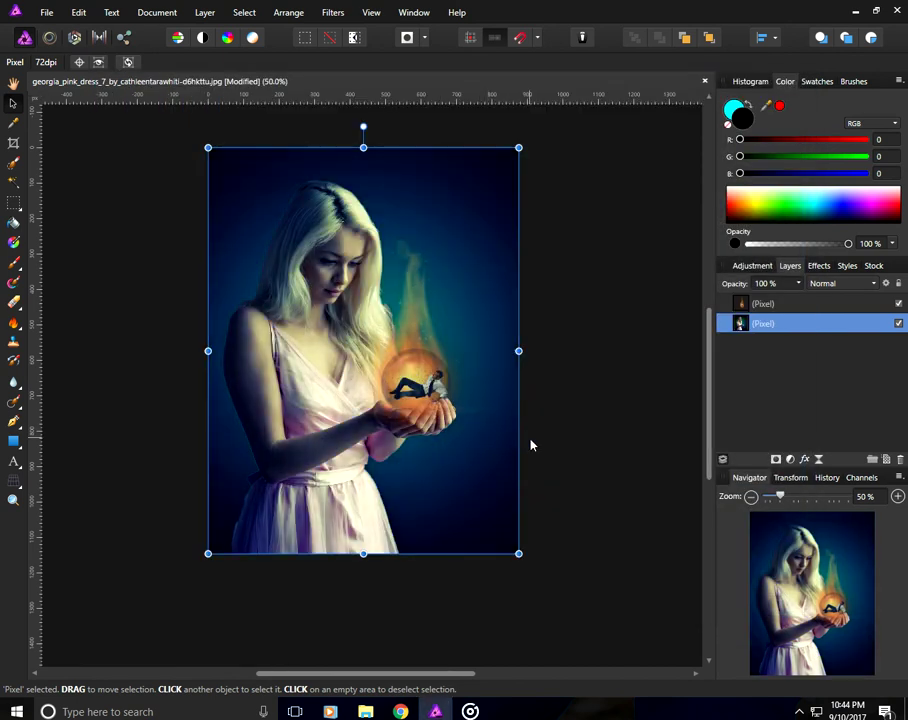
scroll(531, 445, up, 1)
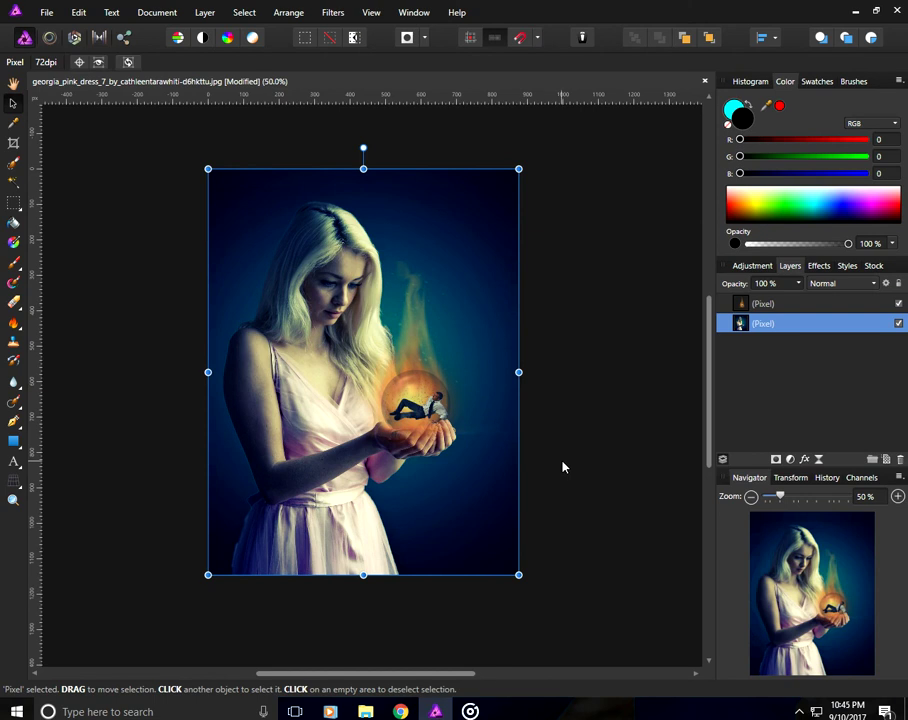
- Run Color Efex Pro 4 again on the photo with Cross Processing highlights at 38%
click(337, 12)
mouse_move(343, 197)
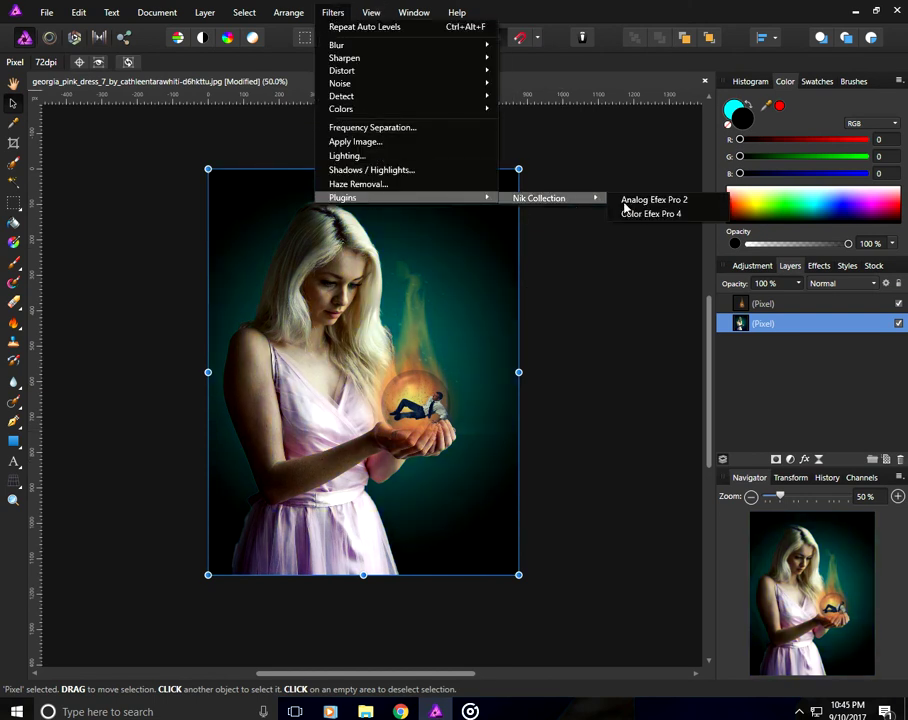
click(643, 215)
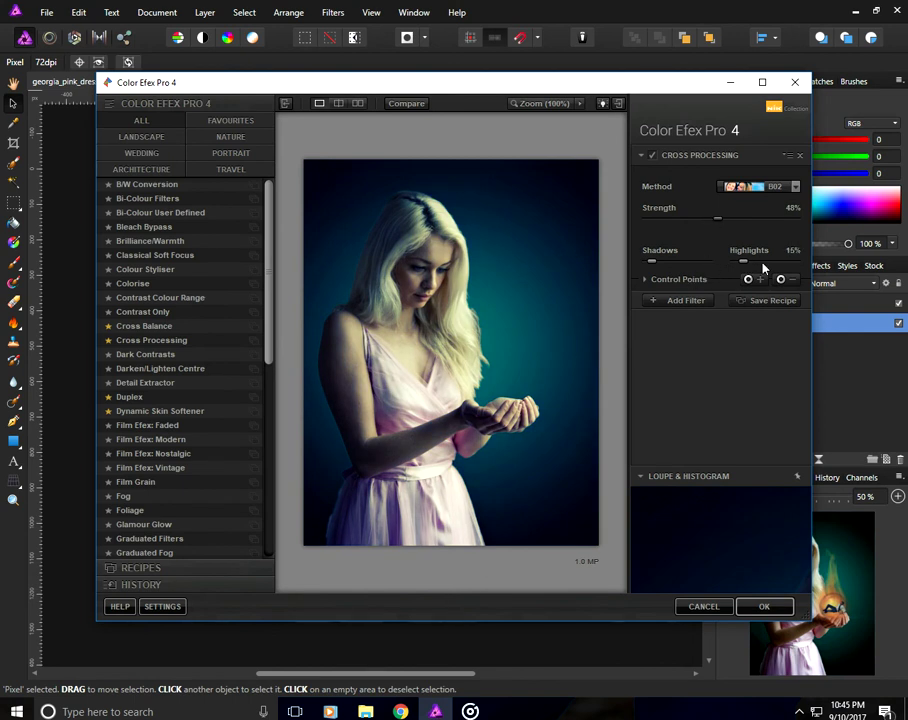
drag(742, 260, 759, 261)
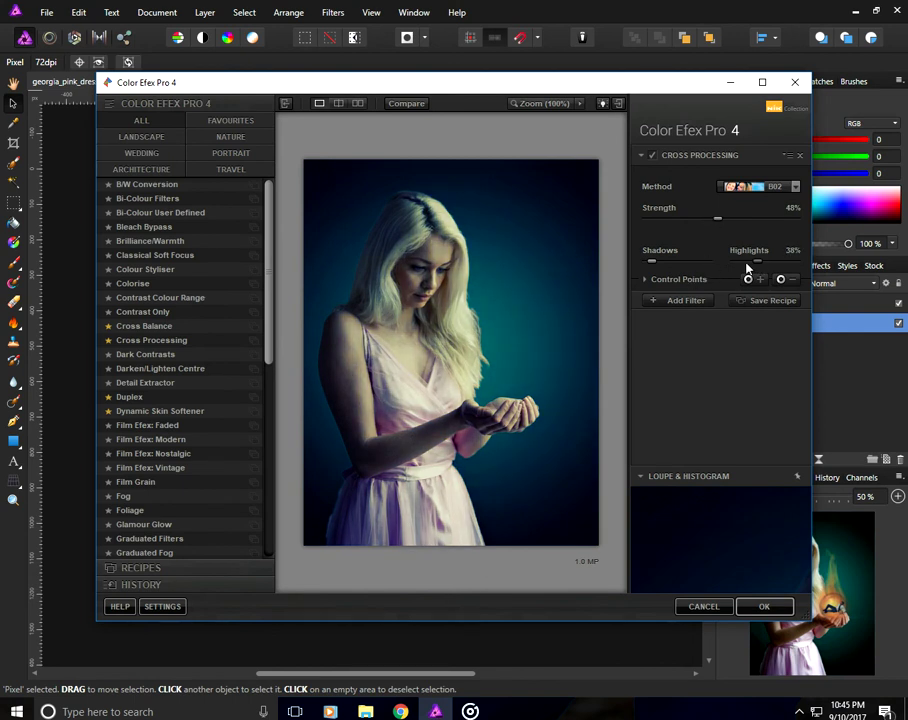
click(683, 301)
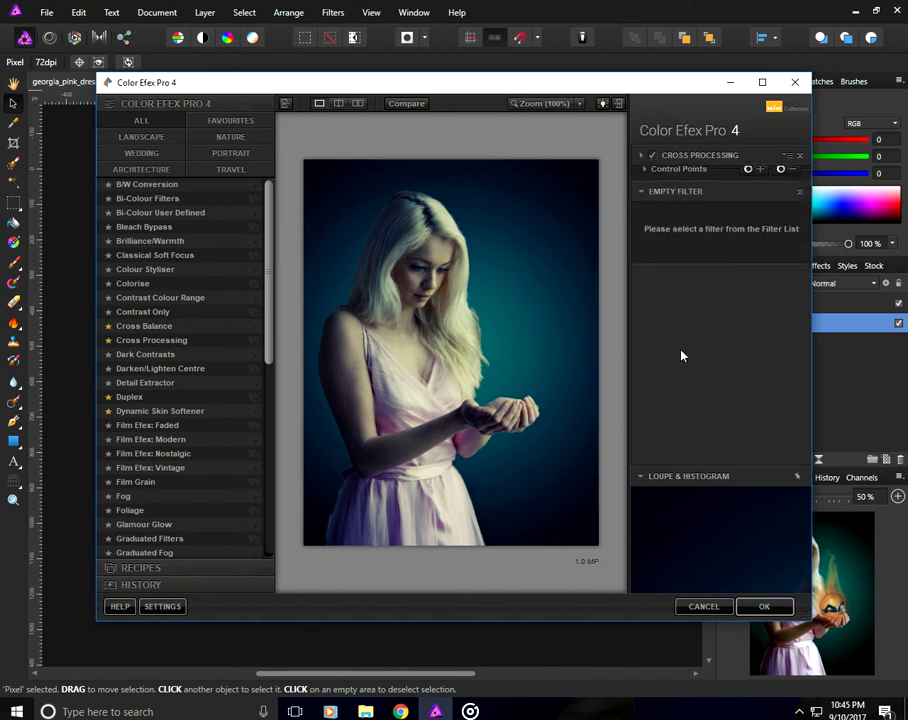
click(760, 605)
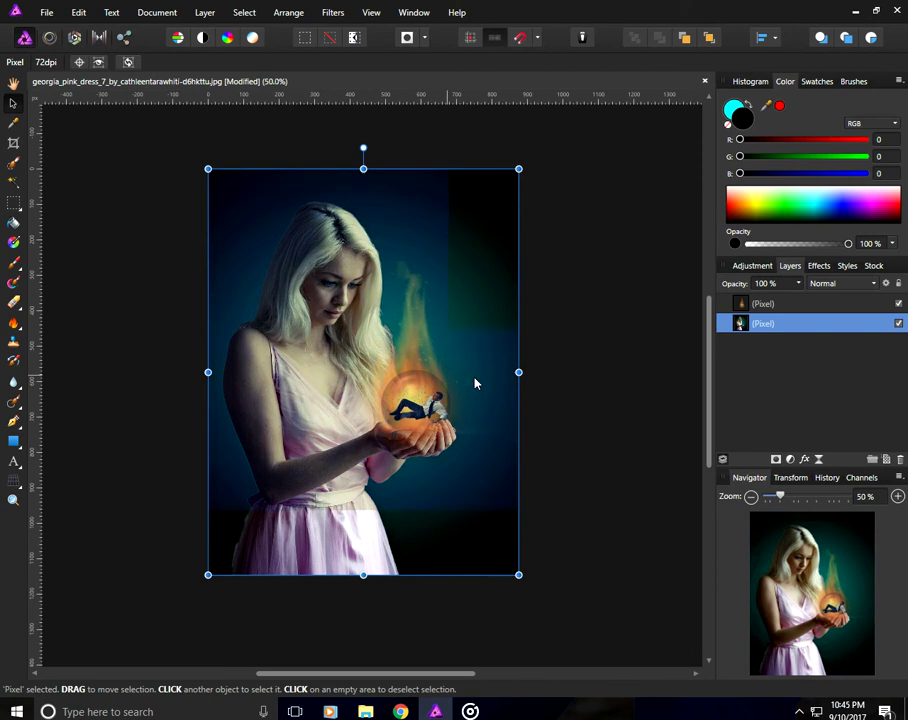
- Add a new pixel layer and move it to the bottom of the layer stack
key(ctrl+plus)
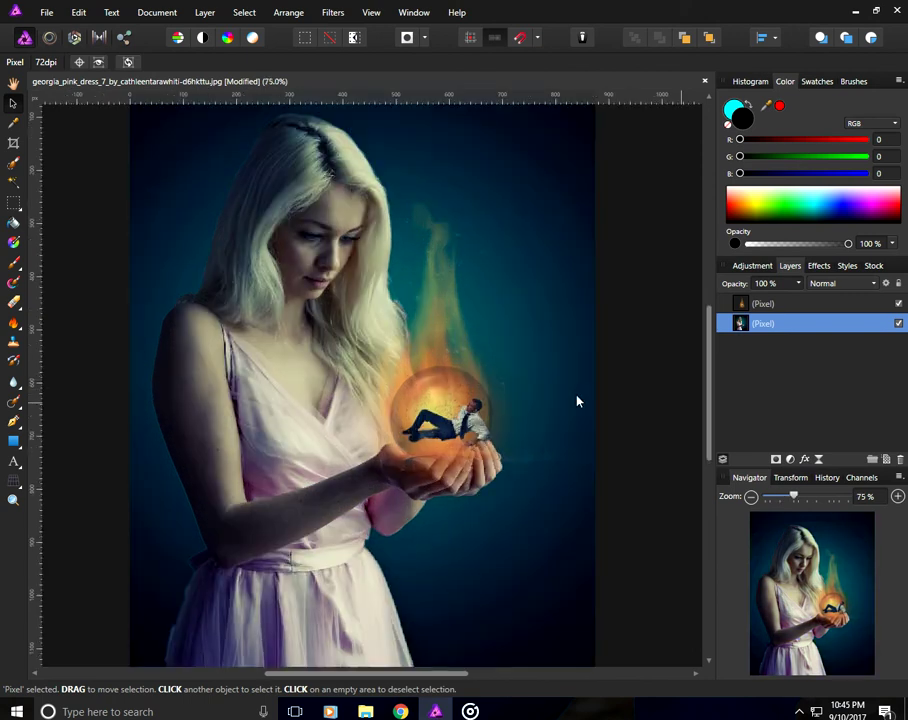
key(ctrl+minus)
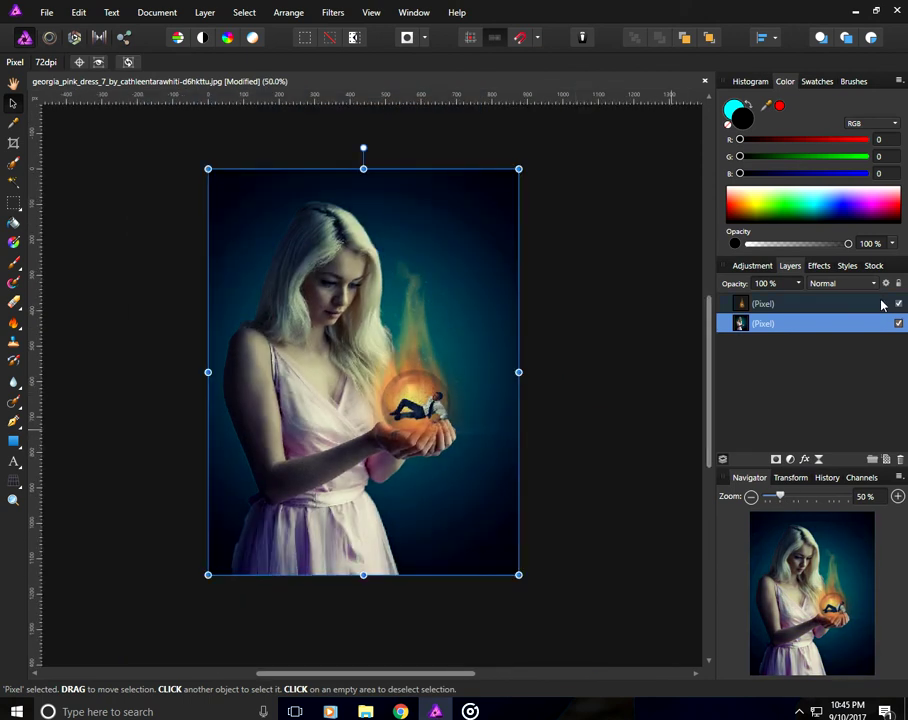
click(200, 12)
click(245, 60)
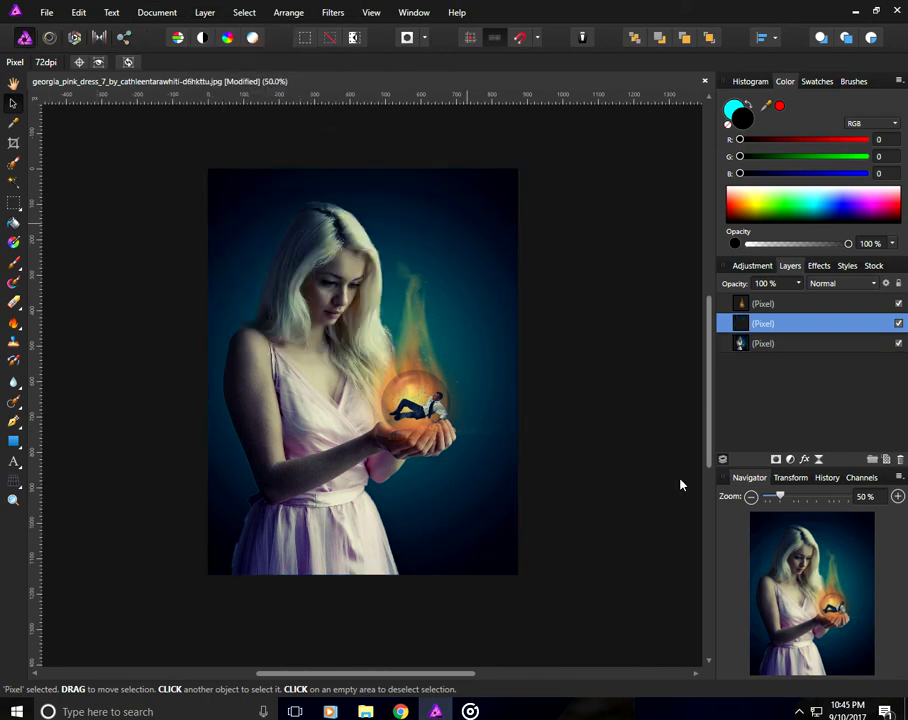
double_click(838, 328)
drag(836, 324, 825, 356)
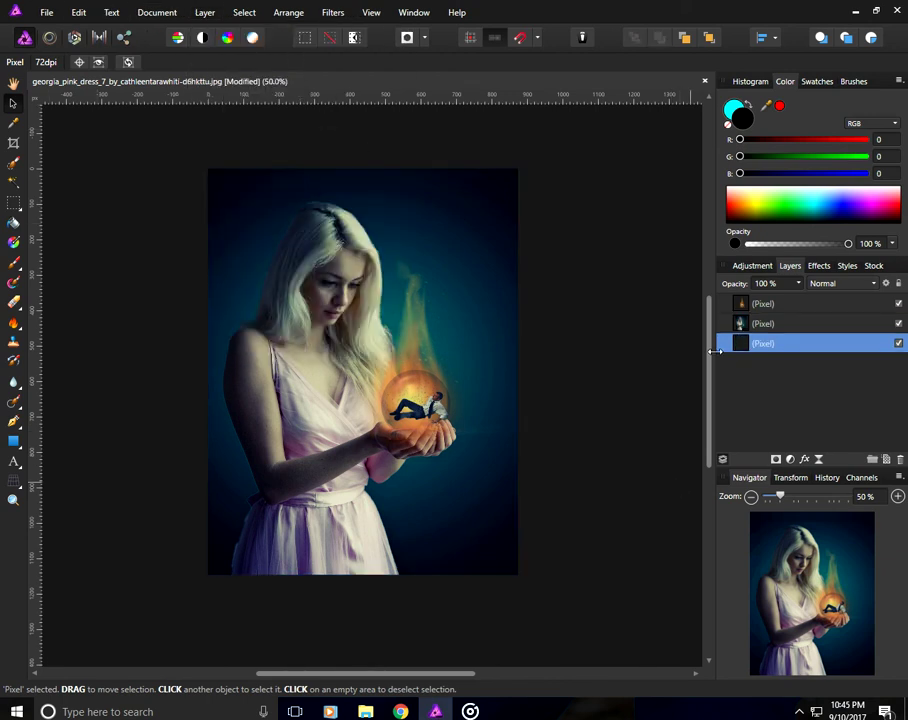
- Try a darkened live Vignette filter, then delete it and reselect the photo layer
click(819, 460)
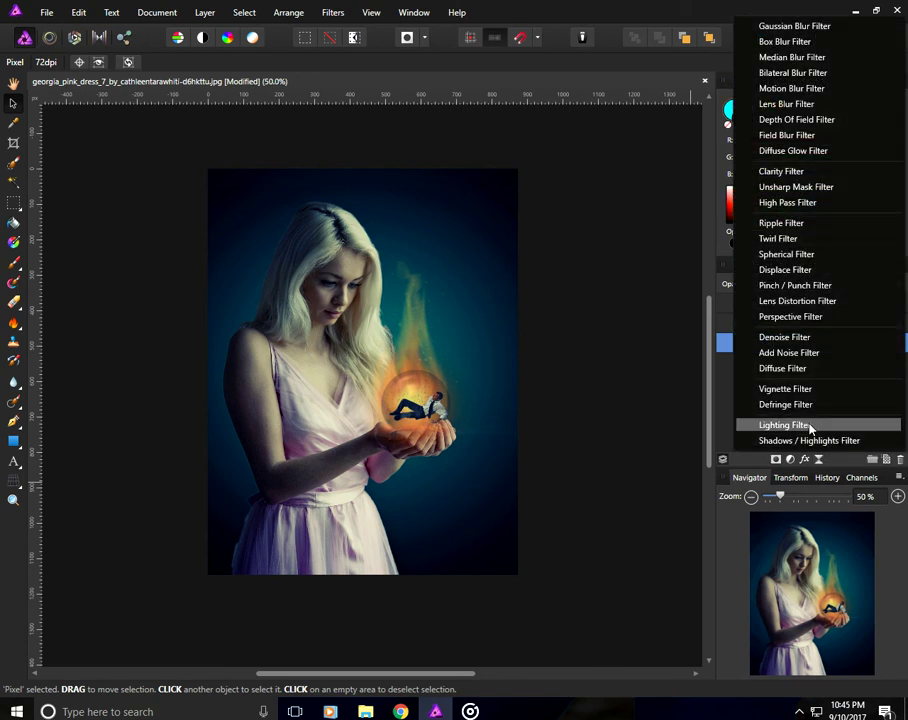
click(790, 388)
mouse_move(533, 528)
mouse_down()
mouse_move(466, 530)
mouse_move(498, 565)
mouse_up()
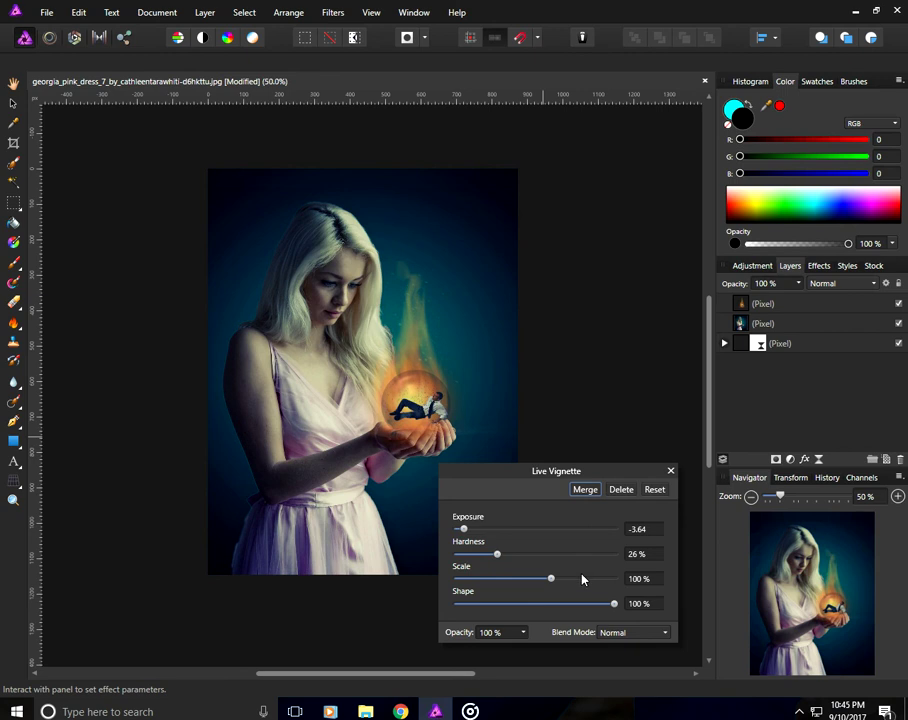
click(622, 492)
click(767, 325)
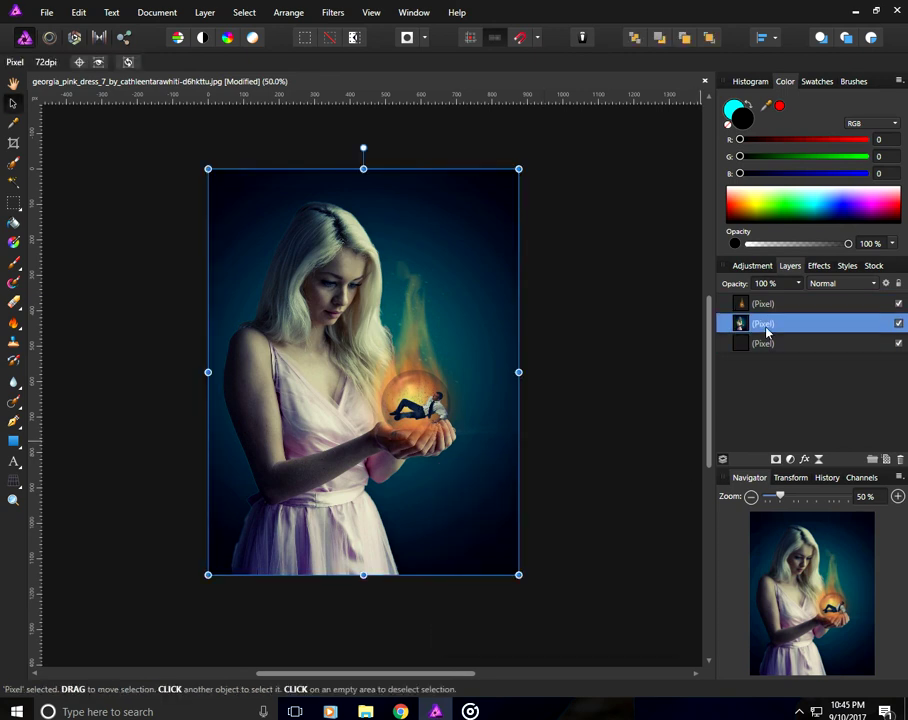
- Add a live Vignette filter to the photo layer
right_click(771, 335)
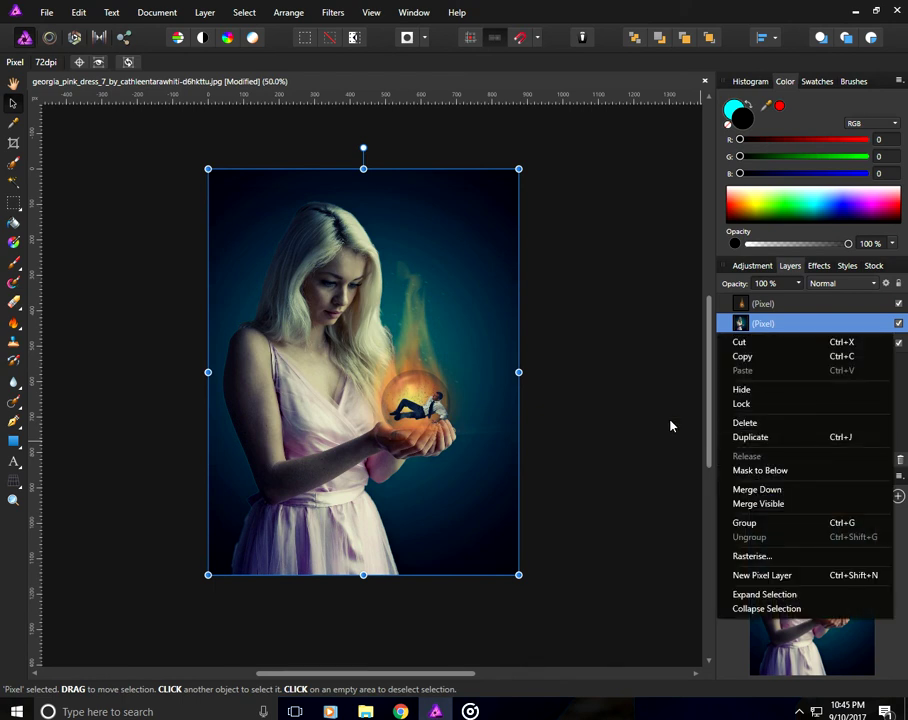
click(671, 426)
click(820, 460)
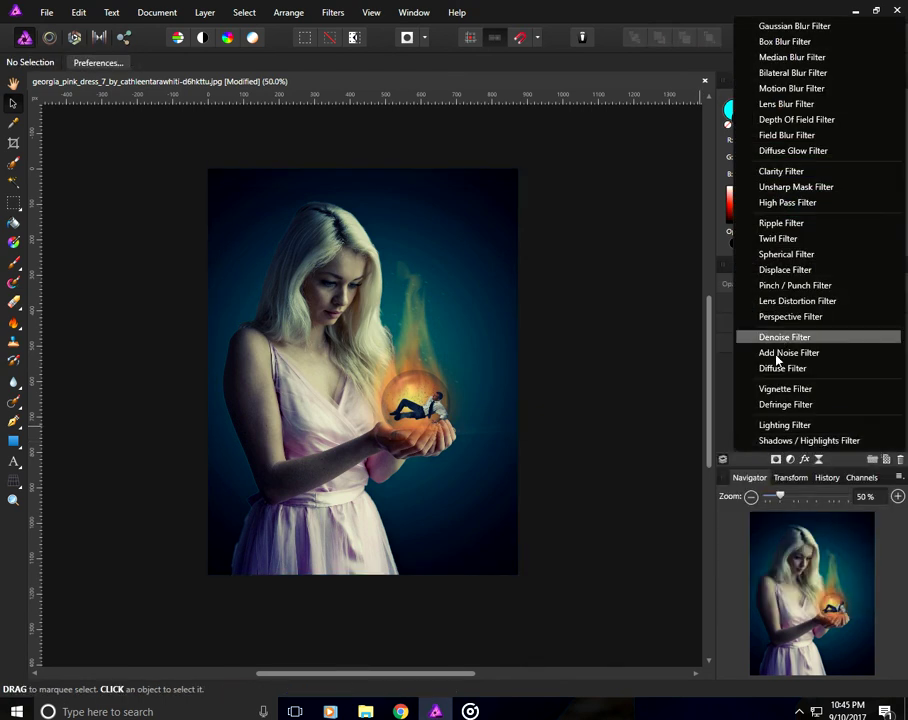
click(780, 324)
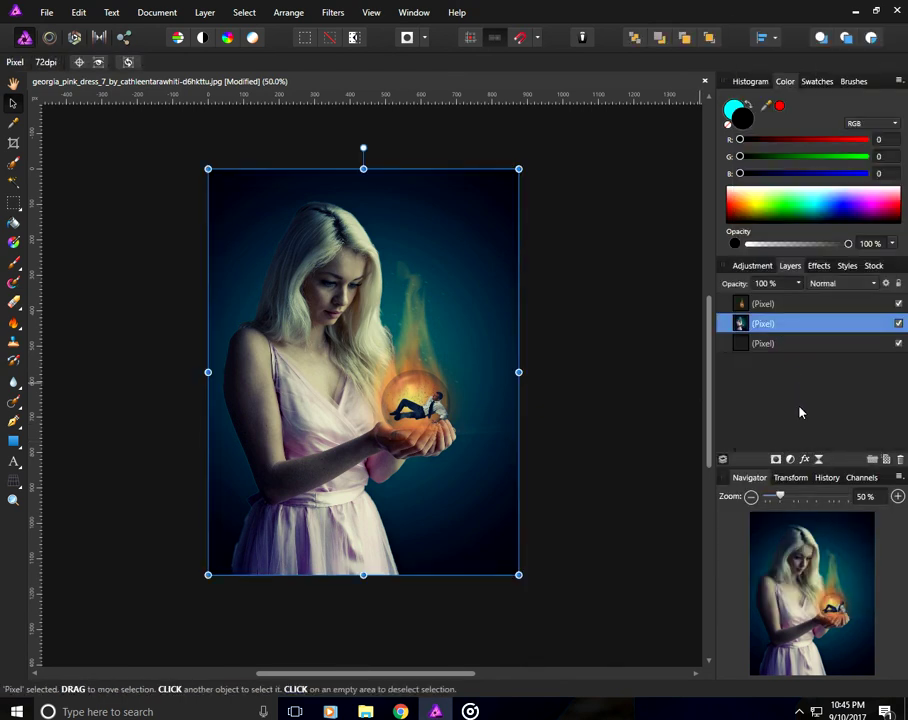
click(819, 460)
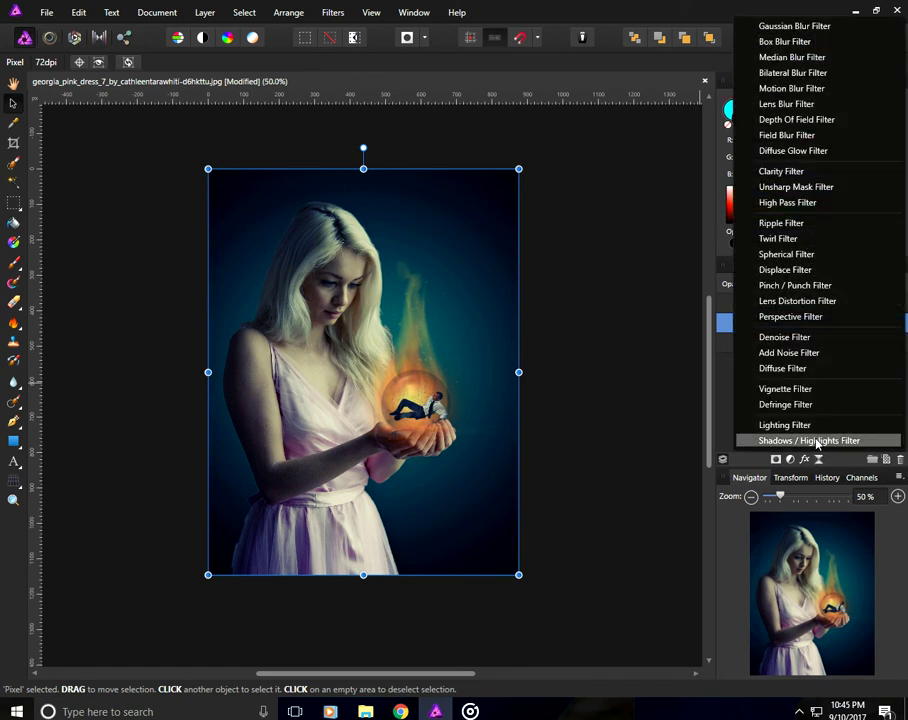
click(800, 388)
- Set the vignette exposure to -1.405 and shape to 84%, keeping Normal blend mode
mouse_move(535, 528)
mouse_down()
mouse_move(490, 528)
mouse_move(541, 559)
mouse_up()
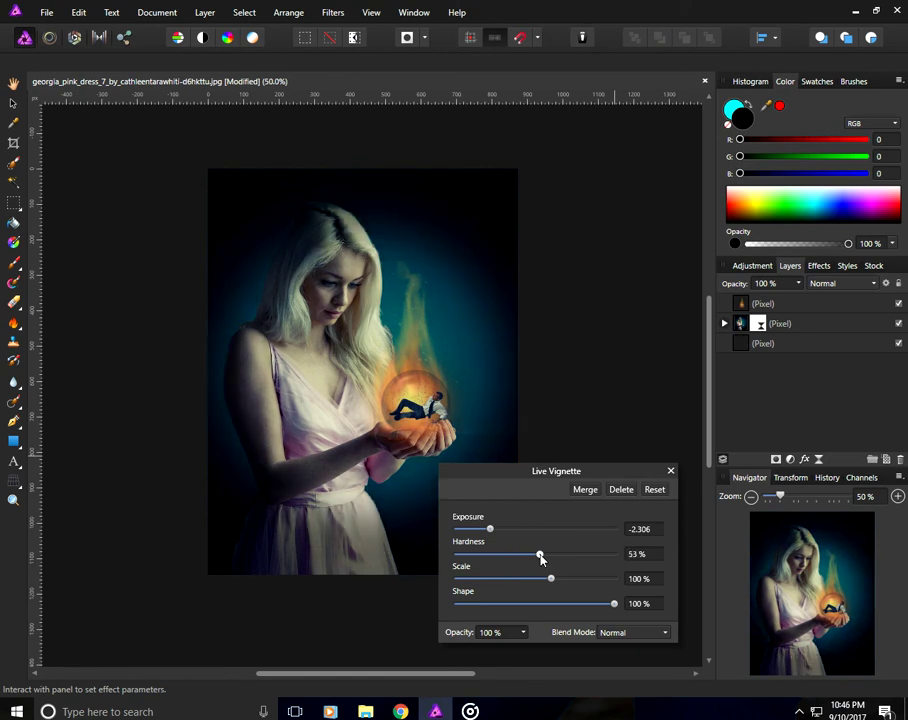
drag(503, 533, 508, 530)
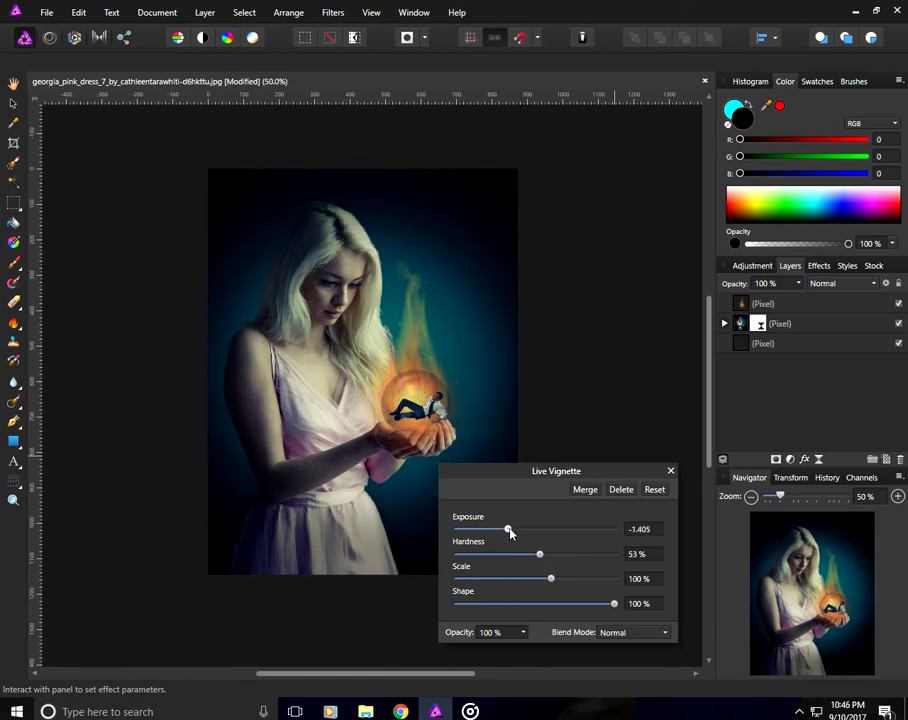
drag(543, 605, 590, 605)
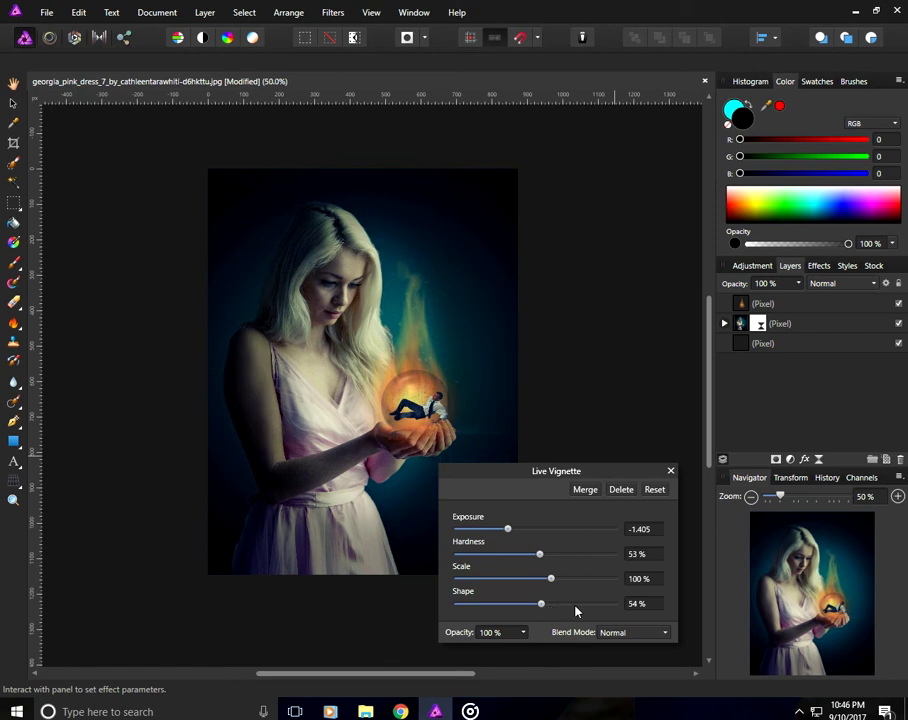
click(618, 634)
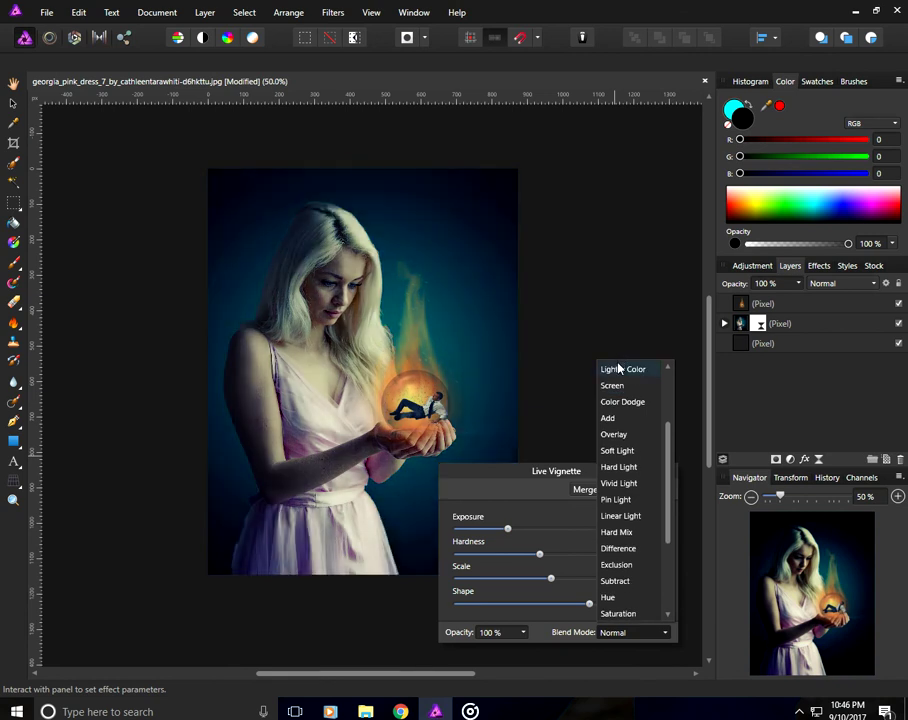
scroll(620, 368, up, 3)
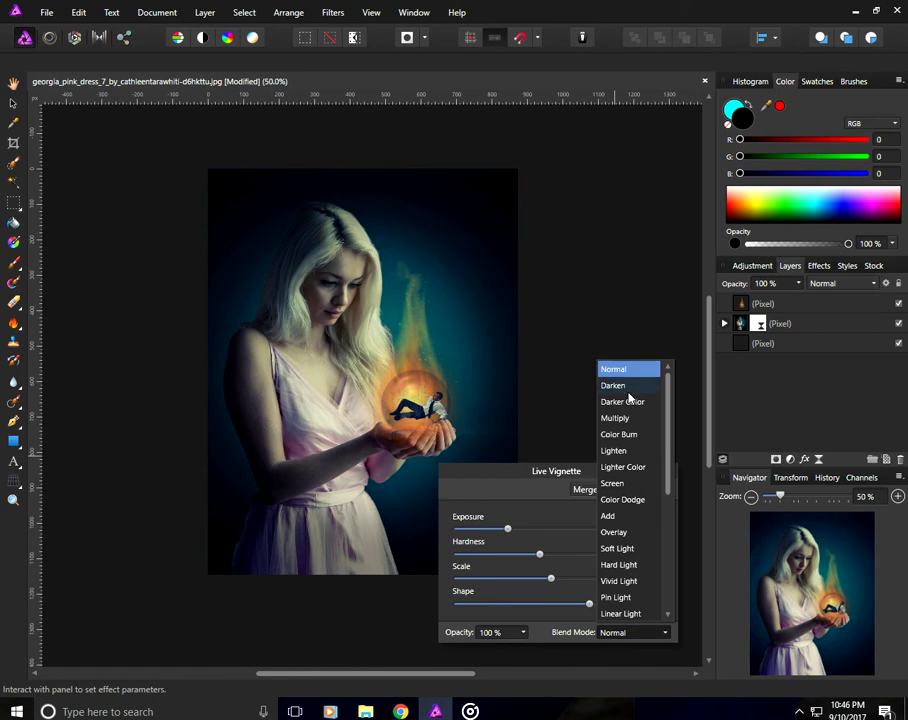
click(621, 369)
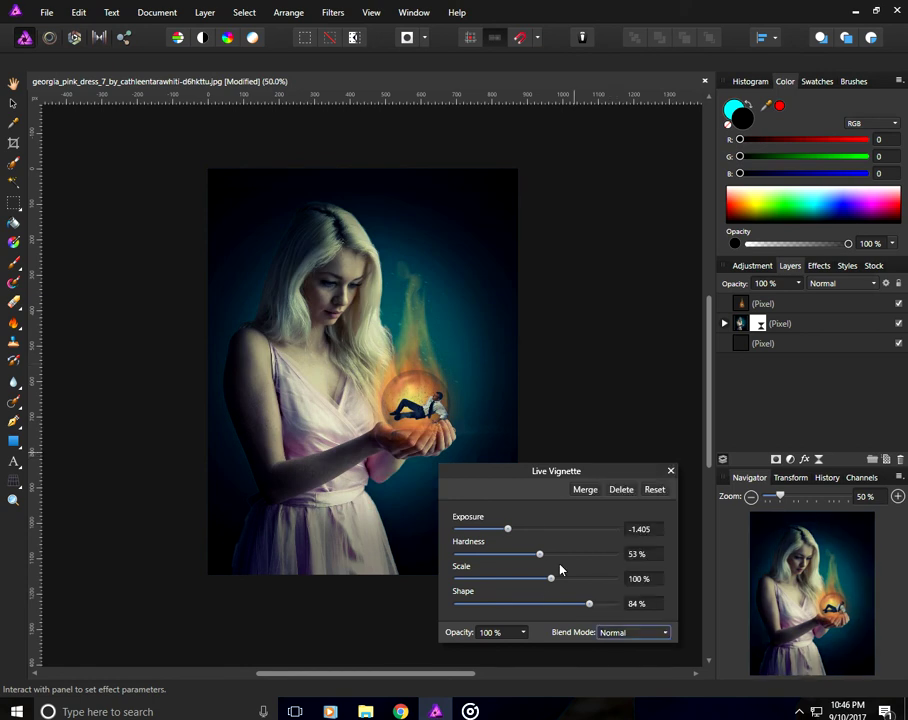
- Lower the vignette opacity to 81% and merge it into the photo layer
click(522, 632)
drag(521, 648, 508, 653)
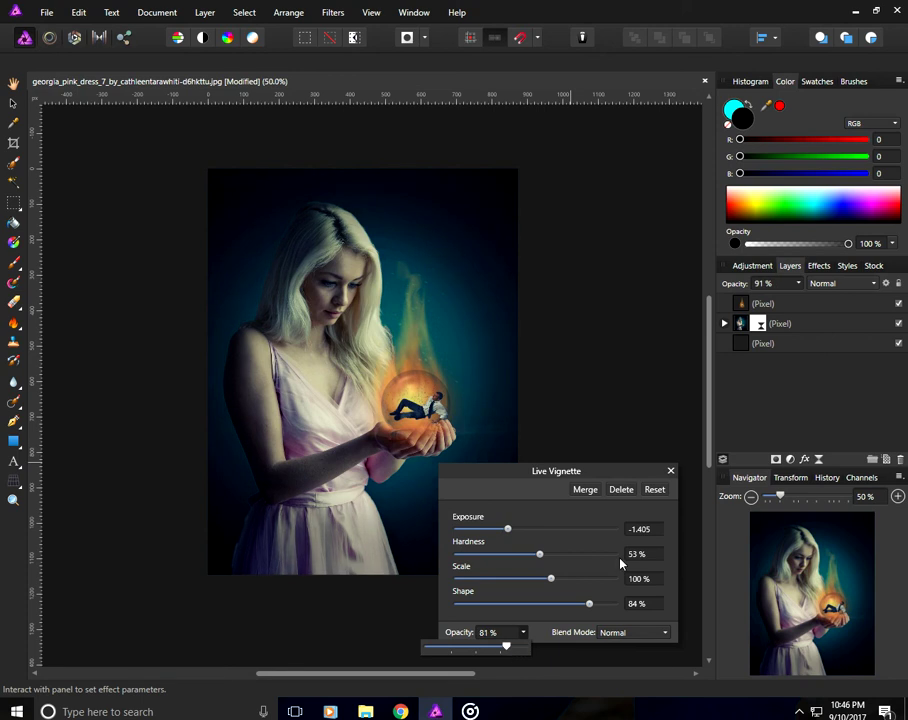
click(592, 495)
click(472, 365)
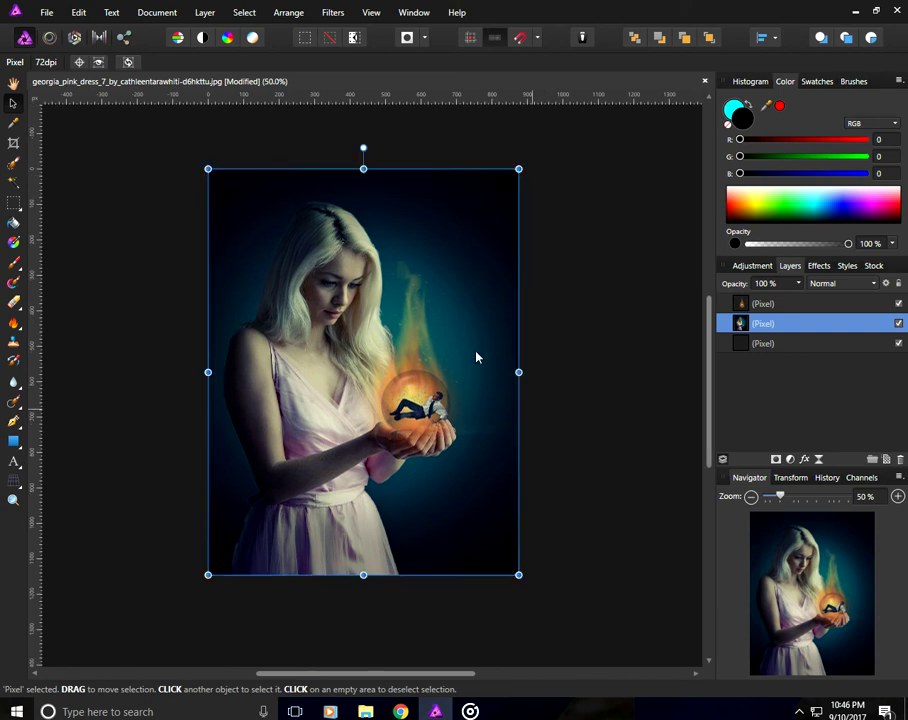
- Move the photo down about 42 px
drag(476, 357, 476, 399)
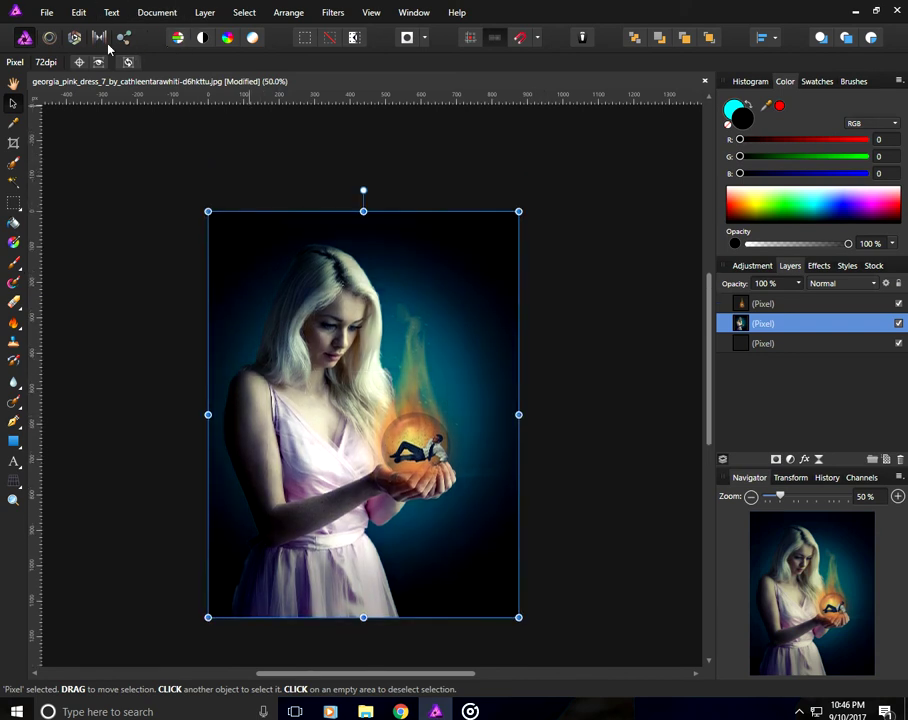
click(44, 10)
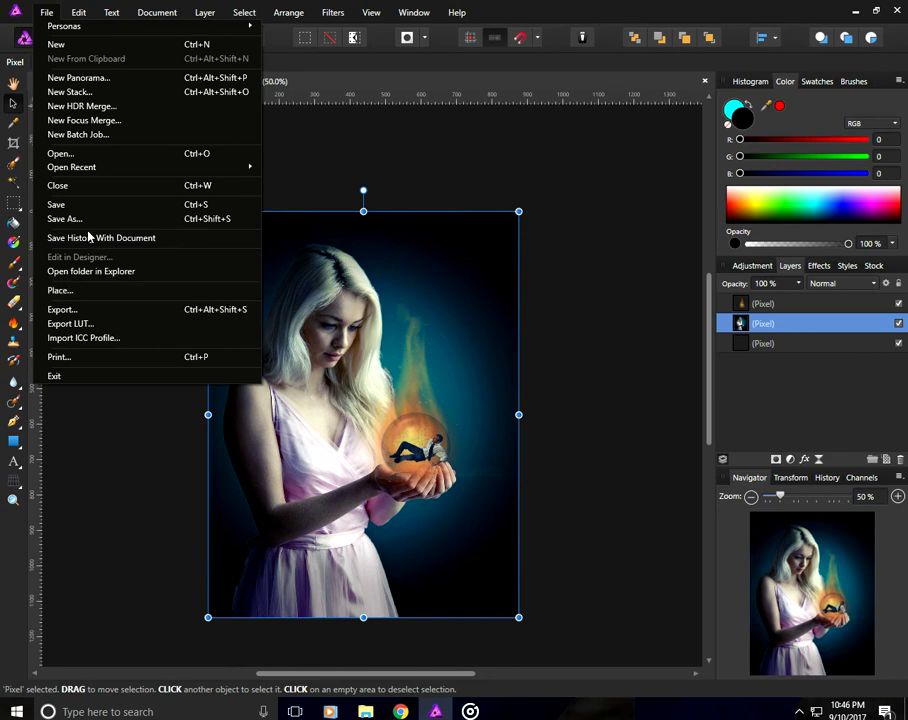
click(84, 309)
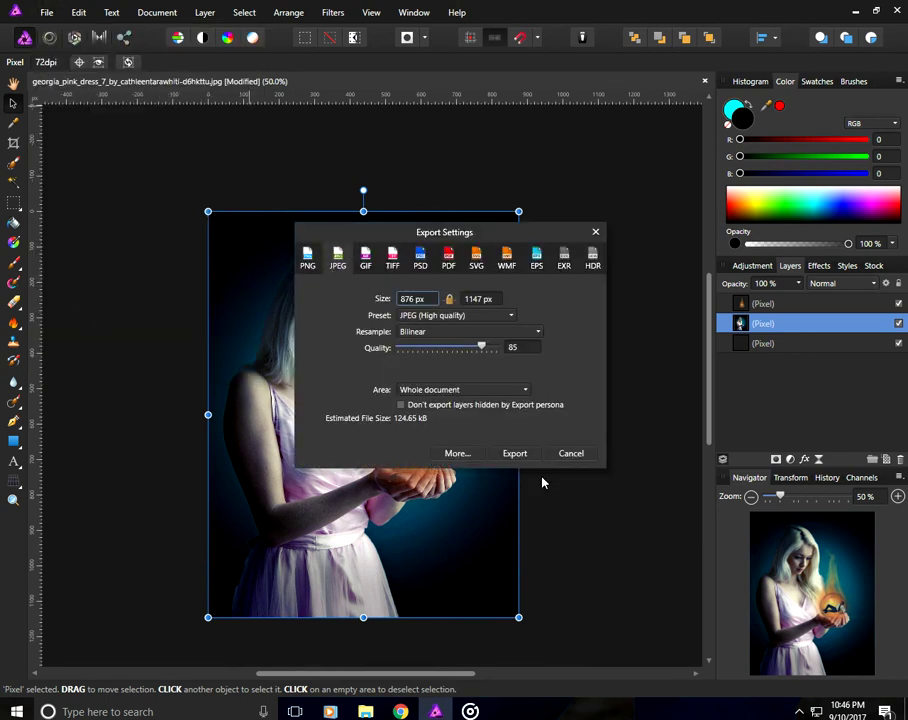
key(Escape)
- Save the document as an Affinity file in the workes folder on drive E
key(ctrl+shift+s)
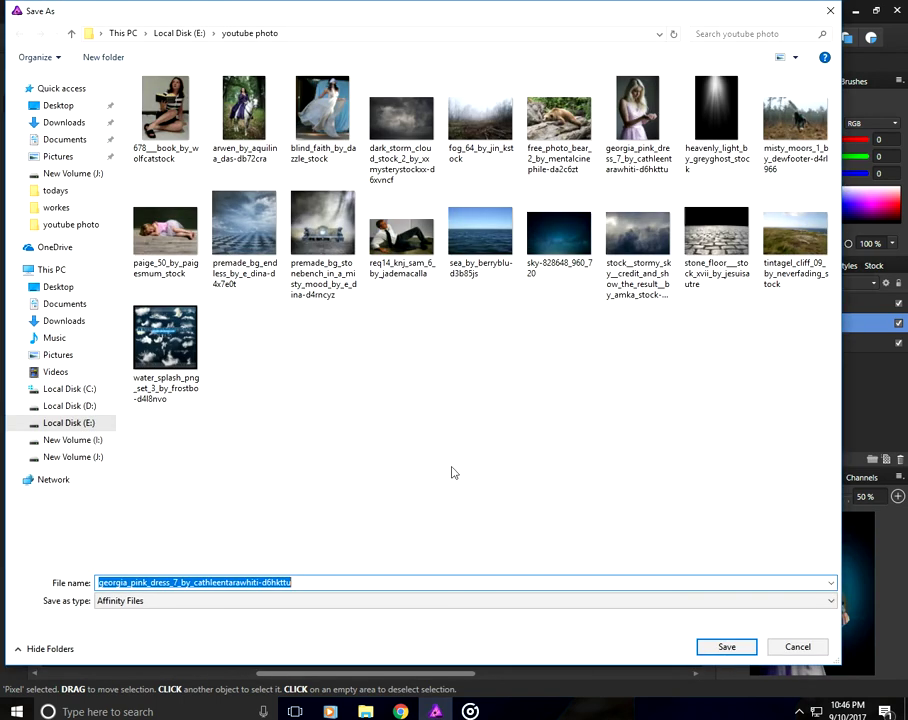
click(103, 424)
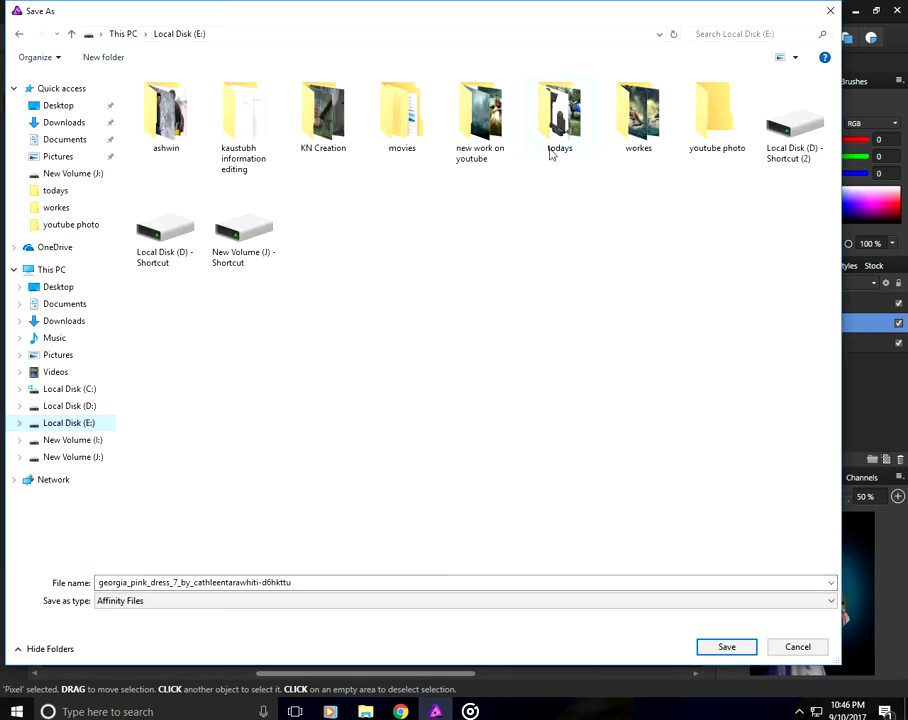
double_click(650, 150)
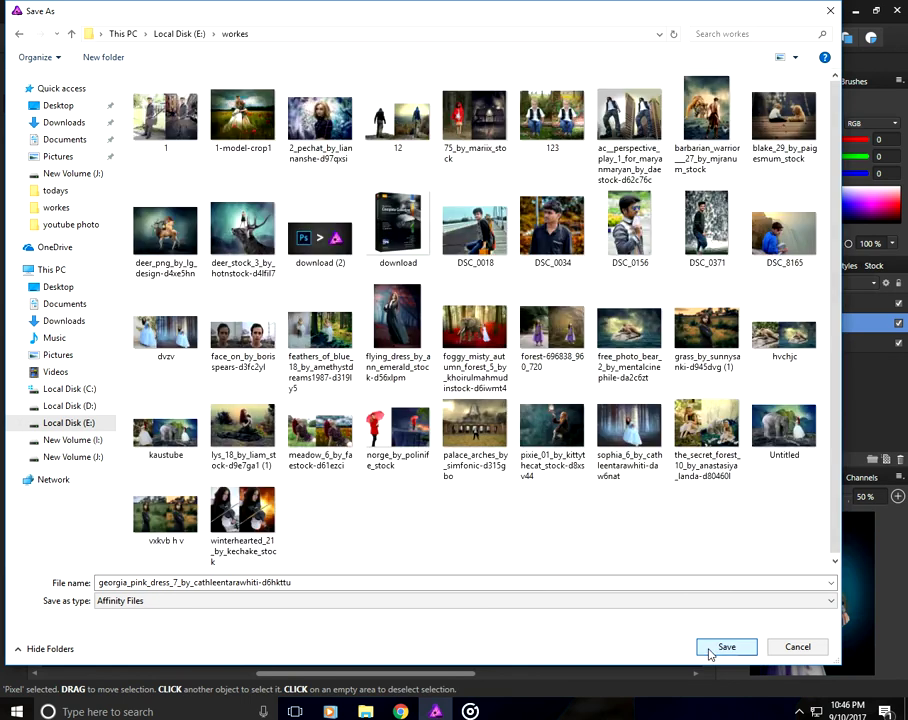